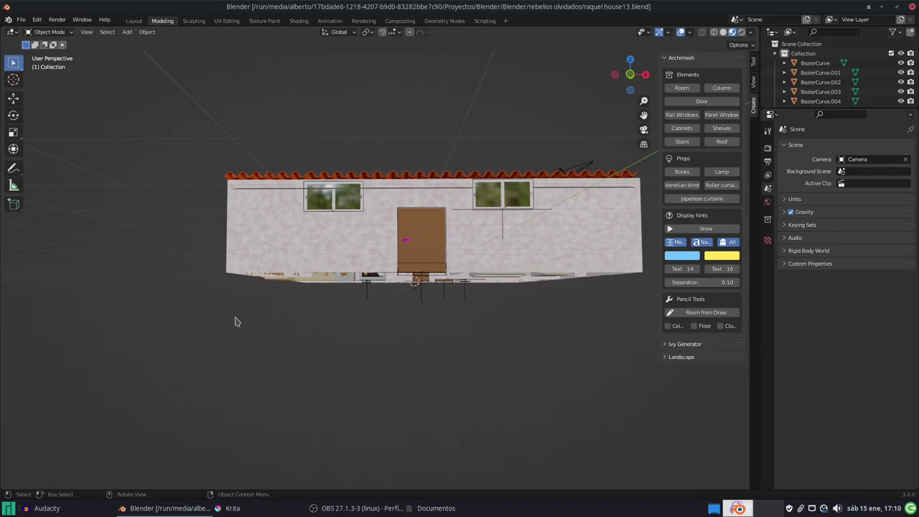
# Step: Hide the house's tiled roof and white ceiling plane to expose the rooms
pyautogui.moveTo(319, 300)
pyautogui.mouseDown()
pyautogui.moveTo(338, 305)
pyautogui.moveTo(324, 284)
pyautogui.moveTo(319, 290)
pyautogui.mouseUp()
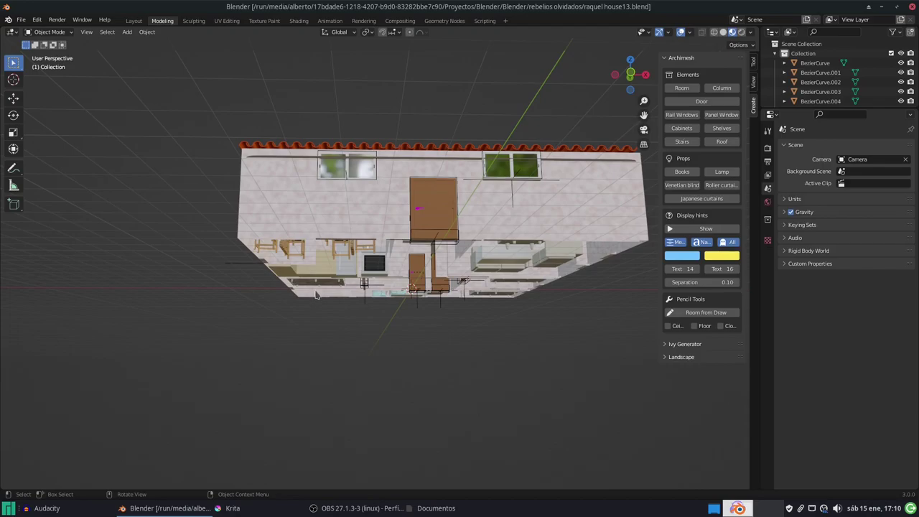
pyautogui.moveTo(314, 301)
pyautogui.mouseDown()
pyautogui.moveTo(353, 306)
pyautogui.moveTo(398, 267)
pyautogui.moveTo(386, 262)
pyautogui.mouseUp()
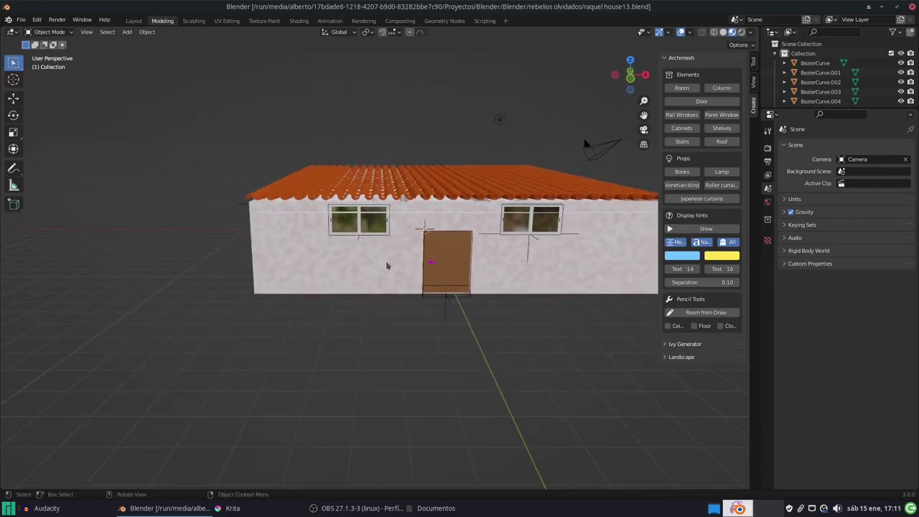
pyautogui.moveTo(385, 260)
pyautogui.mouseDown()
pyautogui.moveTo(352, 265)
pyautogui.moveTo(400, 282)
pyautogui.mouseUp()
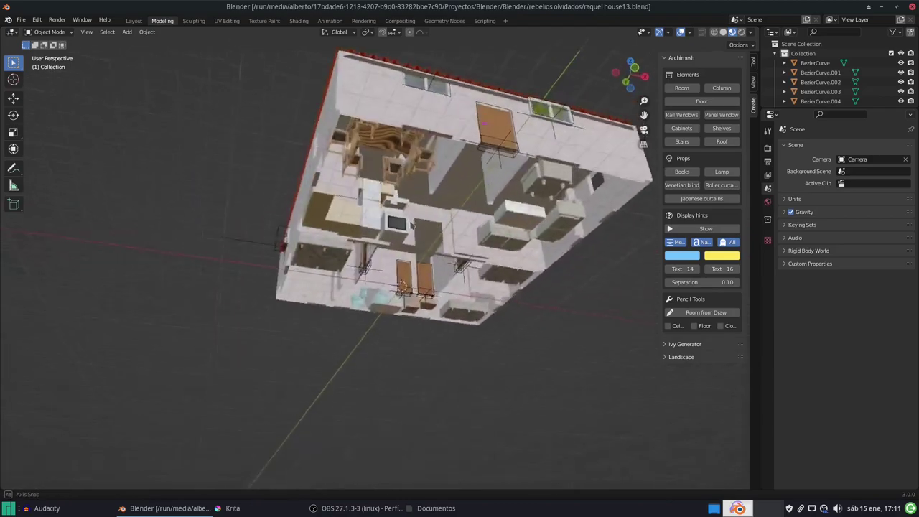
pyautogui.click(399, 282)
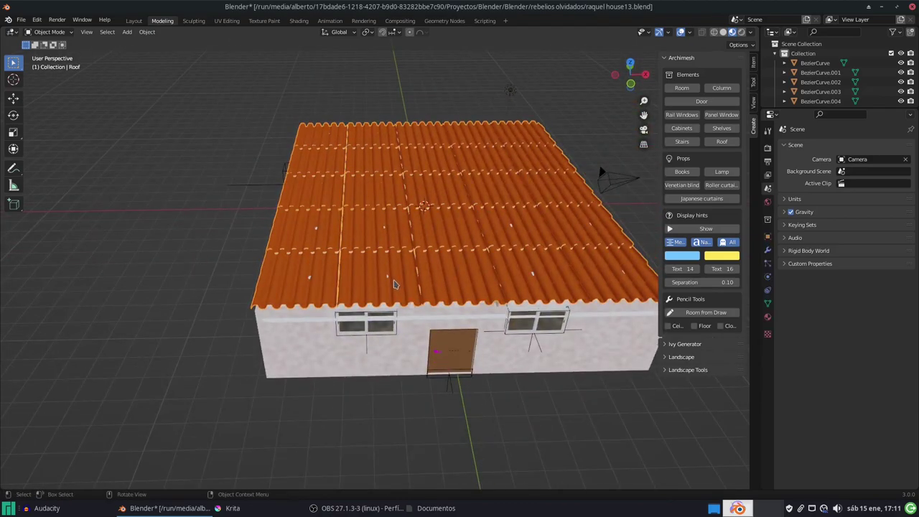
pyautogui.press('h')
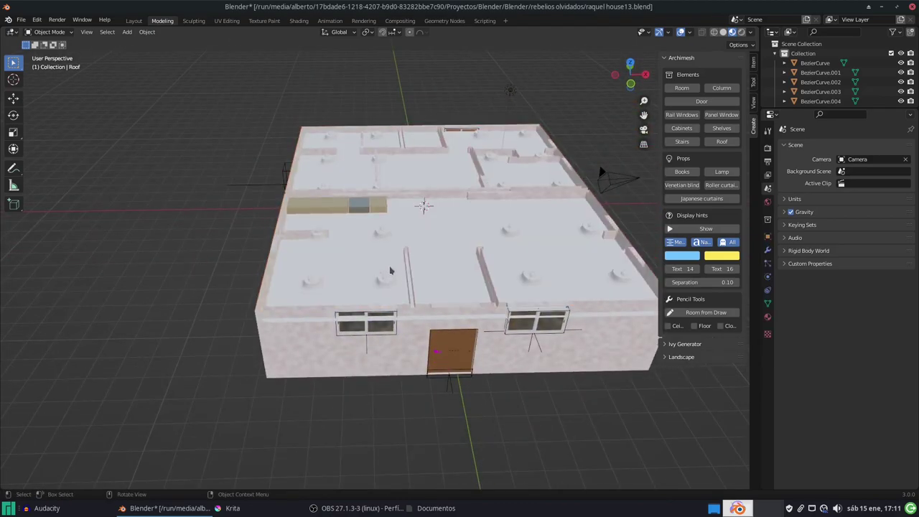
pyautogui.click(390, 270)
pyautogui.press('h')
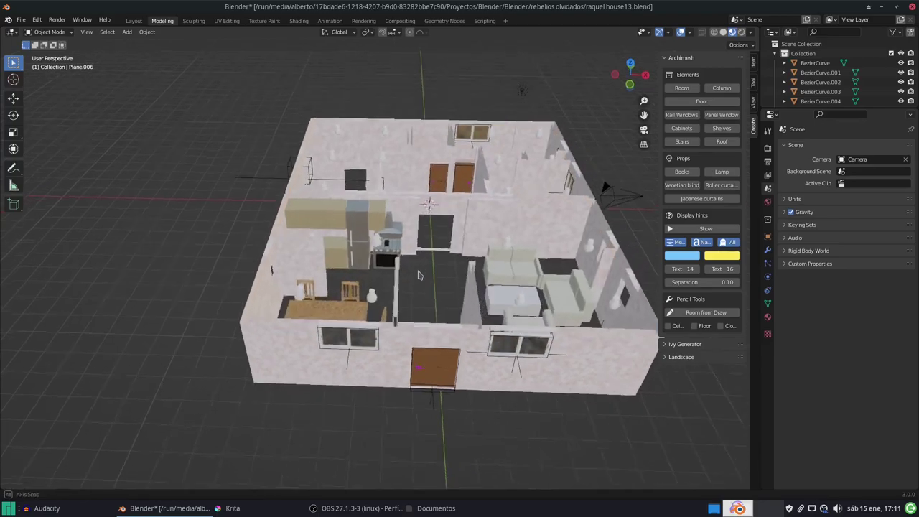
# Step: Orbit and zoom into a low, near-horizontal view of the dresser and rug
pyautogui.moveTo(388, 284)
pyautogui.mouseDown()
pyautogui.moveTo(406, 338)
pyautogui.moveTo(405, 306)
pyautogui.mouseUp()
pyautogui.scroll(2, 408, 346)
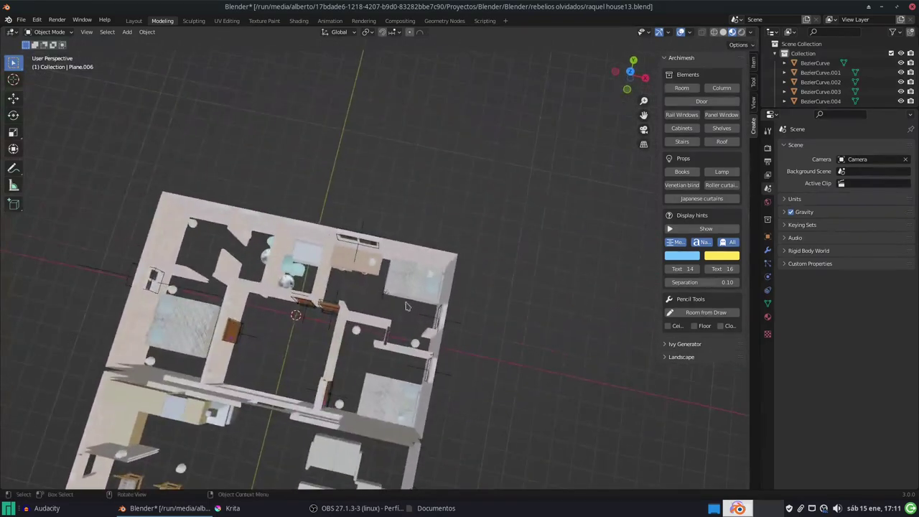
pyautogui.scroll(1, 406, 306)
pyautogui.scroll(2, 406, 307)
pyautogui.scroll(3, 406, 307)
pyautogui.scroll(2, 400, 306)
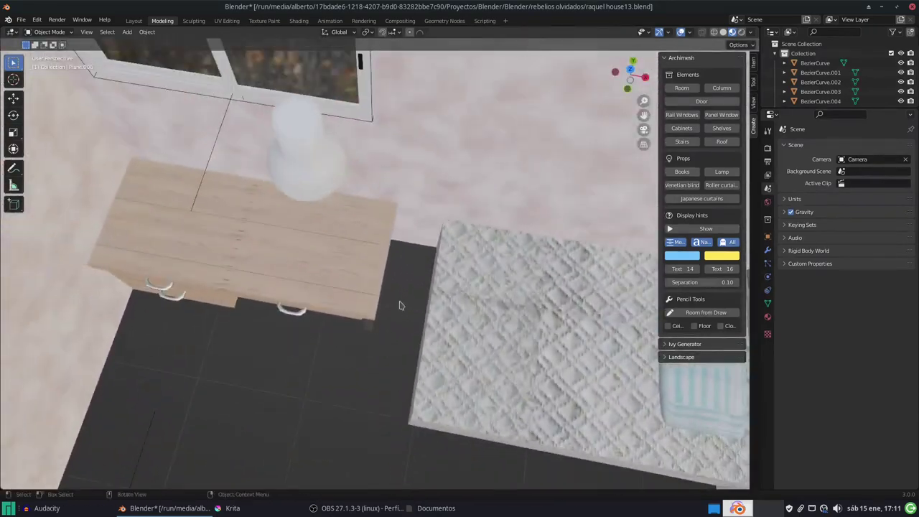
pyautogui.moveTo(401, 306)
pyautogui.mouseDown()
pyautogui.moveTo(414, 266)
pyautogui.moveTo(399, 277)
pyautogui.mouseUp()
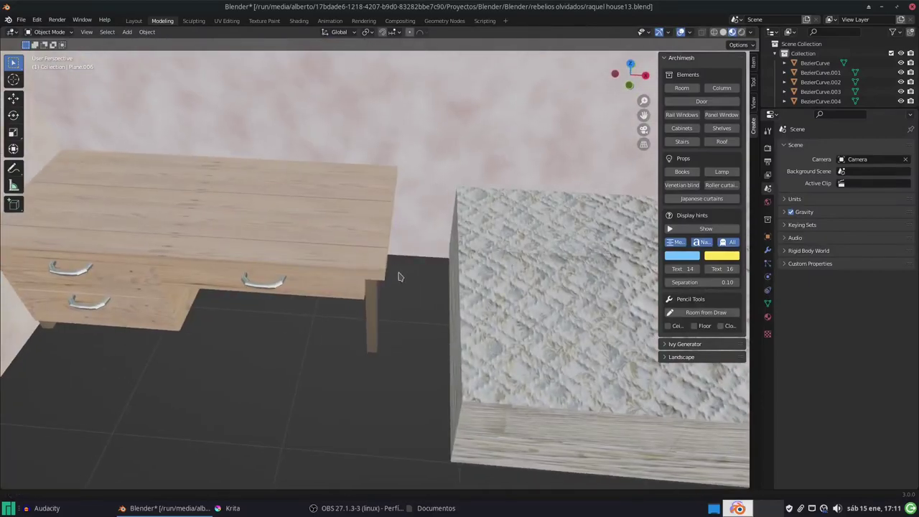
pyautogui.scroll(3, 402, 276)
pyautogui.scroll(-2, 424, 255)
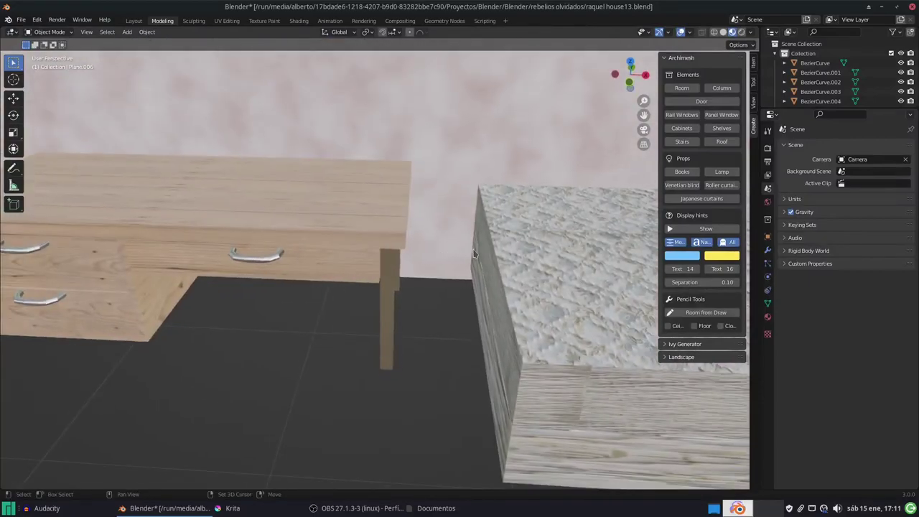
pyautogui.scroll(3, 473, 252)
pyautogui.moveTo(318, 201)
pyautogui.mouseDown()
pyautogui.moveTo(398, 234)
pyautogui.moveTo(379, 268)
pyautogui.moveTo(367, 270)
pyautogui.moveTo(503, 289)
pyautogui.moveTo(486, 287)
pyautogui.moveTo(480, 316)
pyautogui.moveTo(475, 300)
pyautogui.moveTo(468, 347)
pyautogui.moveTo(422, 412)
pyautogui.mouseUp()
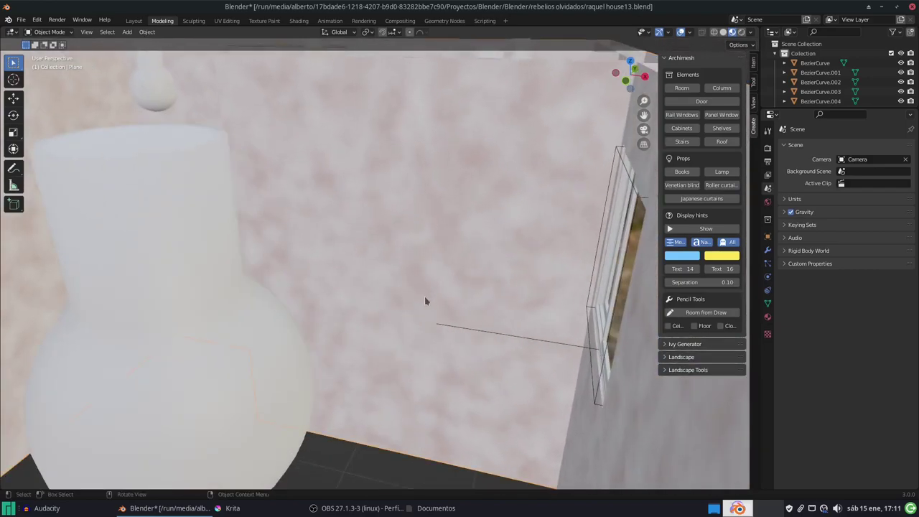
# Step: Select the ceiling bulbs, close the sidebar and view the desk and bed through the camera
pyautogui.moveTo(424, 296); pyautogui.dragTo(419, 219)
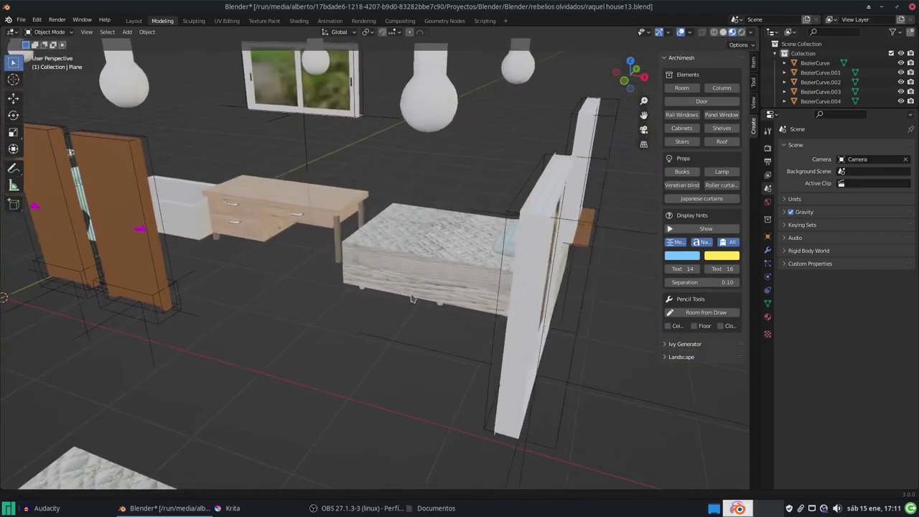
pyautogui.click(432, 110)
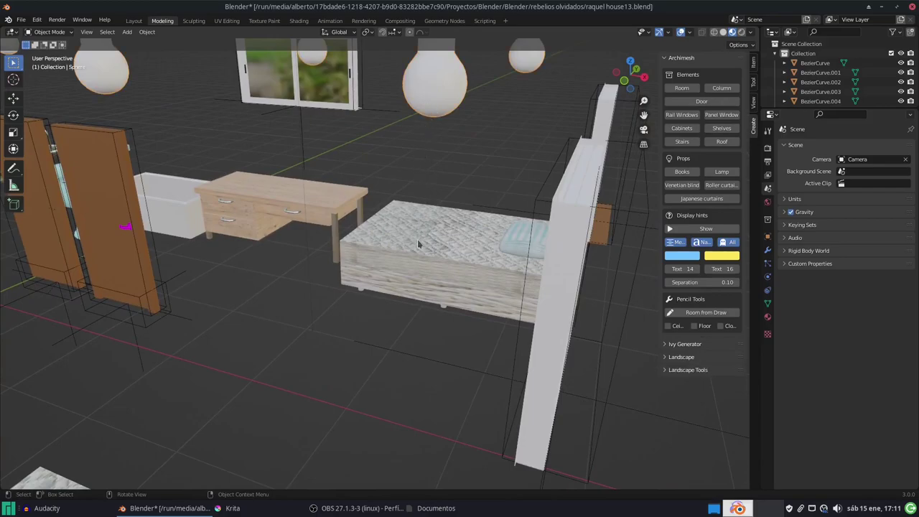
pyautogui.moveTo(418, 244)
pyautogui.mouseDown()
pyautogui.moveTo(403, 287)
pyautogui.moveTo(386, 246)
pyautogui.mouseUp()
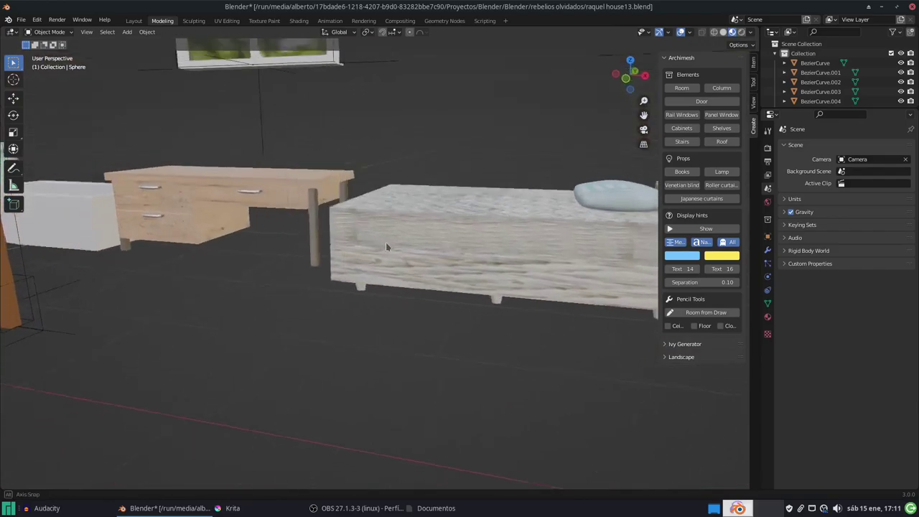
pyautogui.moveTo(386, 246)
pyautogui.mouseDown()
pyautogui.moveTo(419, 260)
pyautogui.moveTo(417, 270)
pyautogui.mouseUp()
pyautogui.press('n')
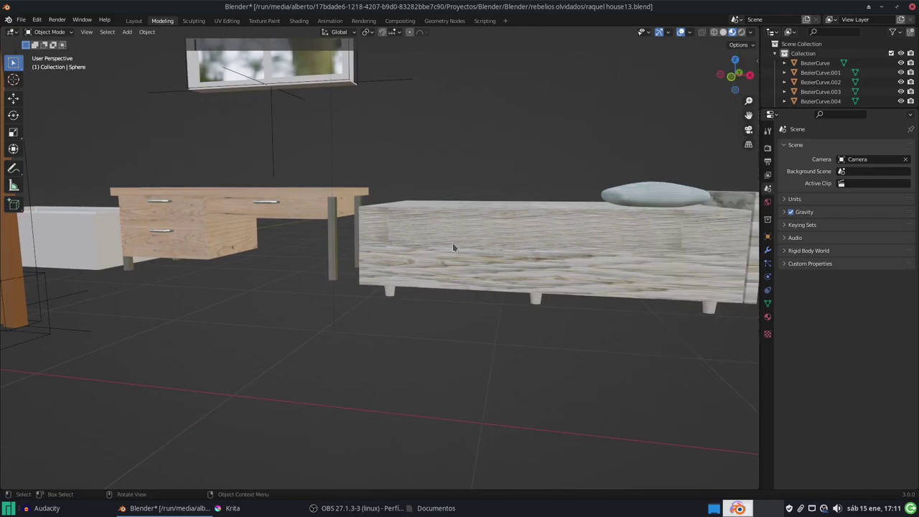
pyautogui.moveTo(510, 228); pyautogui.dragTo(463, 229)
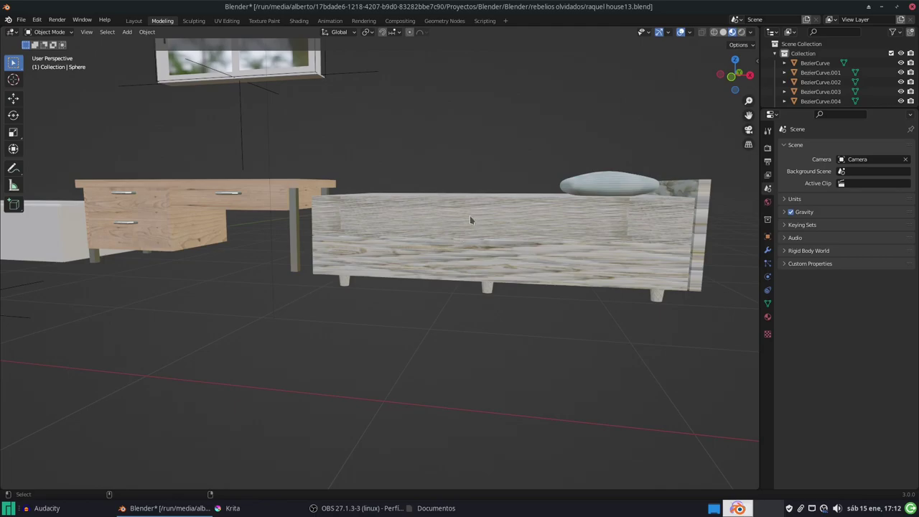
pyautogui.press('KP_0')
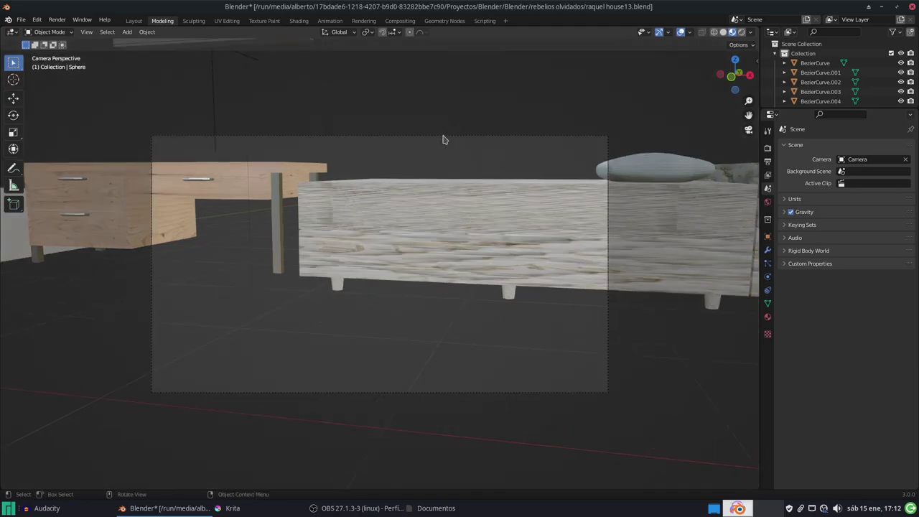
# Step: Select the scene camera and set its focal length to 30 mm
pyautogui.click(440, 137)
pyautogui.press('g')
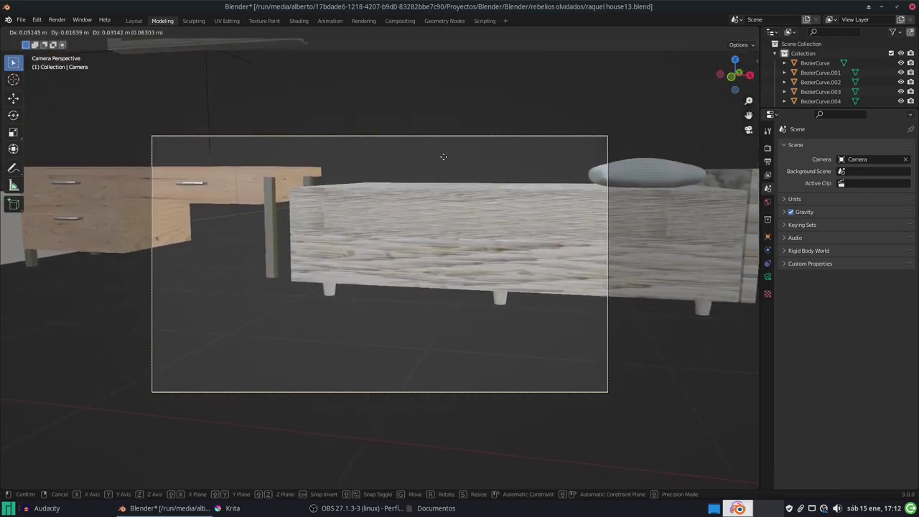
pyautogui.press('z')
pyautogui.press('z')
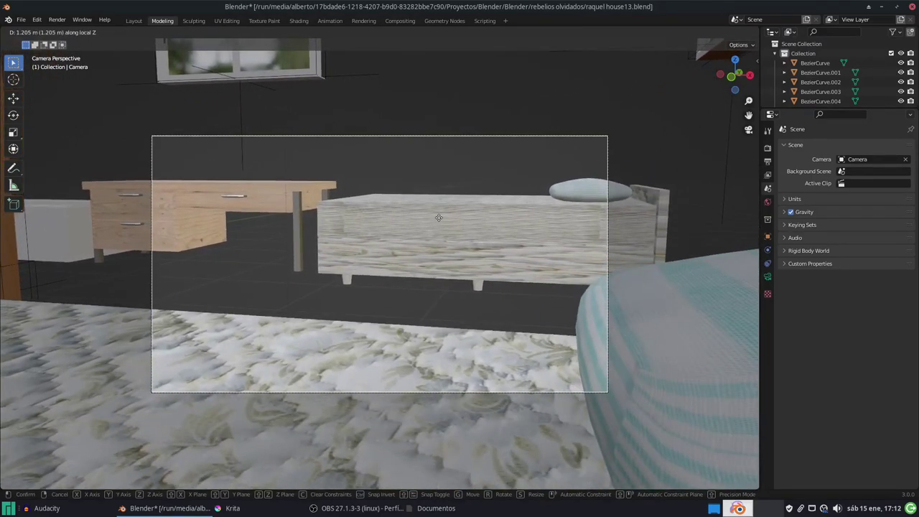
pyautogui.click(440, 222)
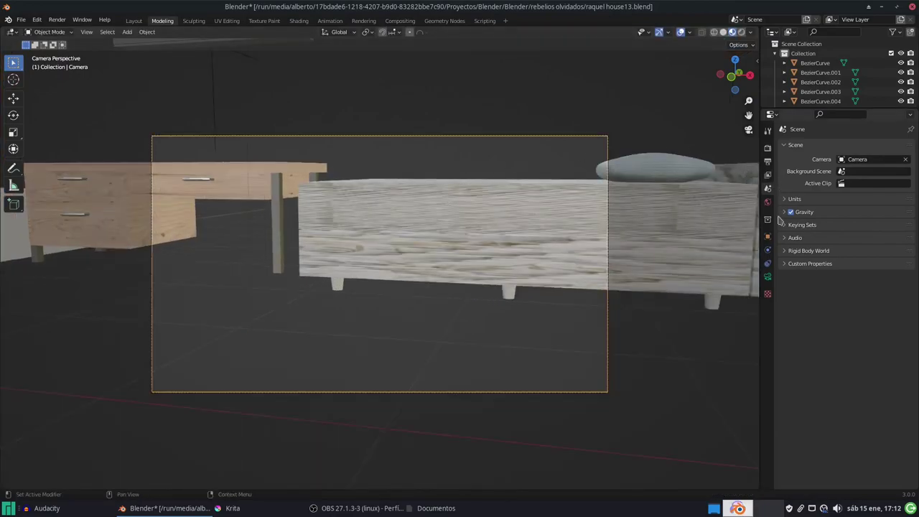
pyautogui.click(768, 277)
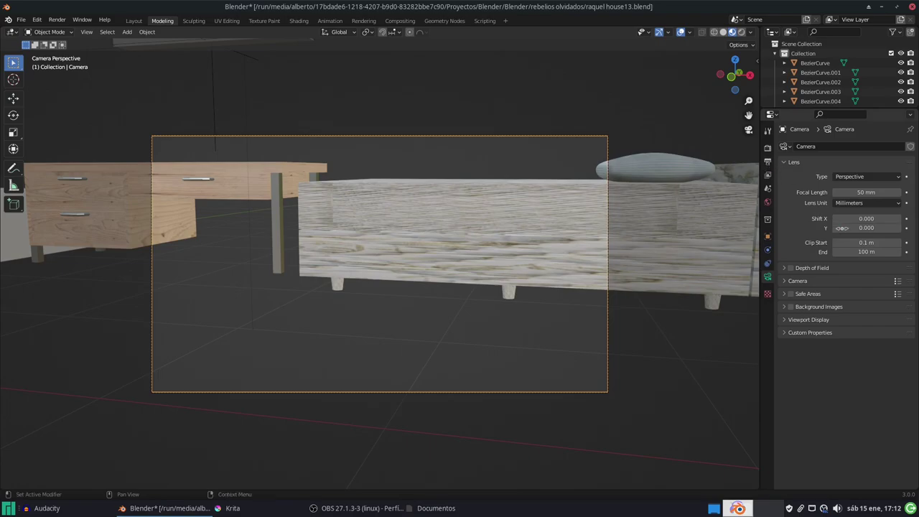
pyautogui.click(866, 192)
pyautogui.write('3')
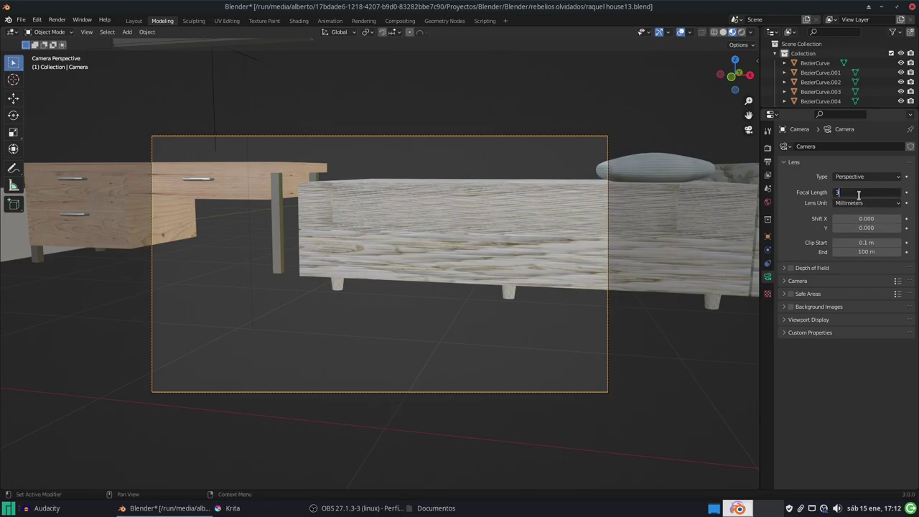
pyautogui.write('0')
pyautogui.press('Return')
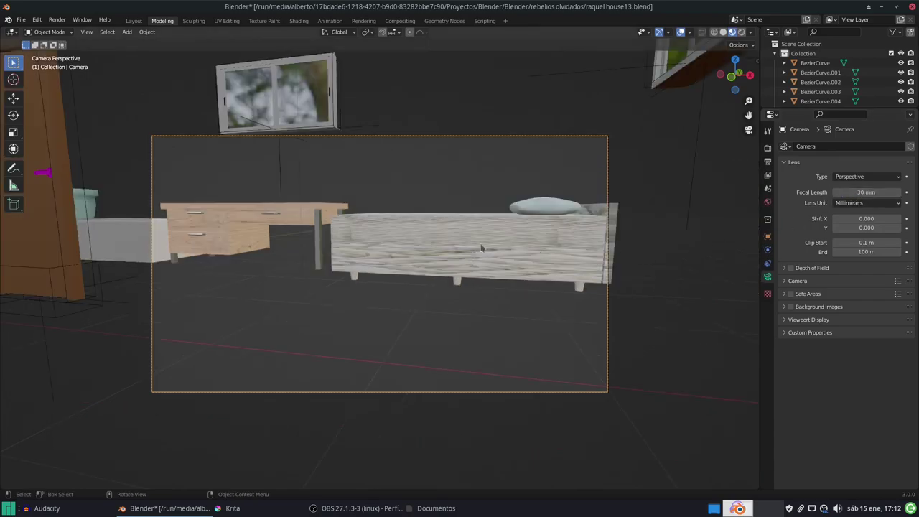
# Step: Move the camera 0.279 m along the global Y axis
pyautogui.press('g')
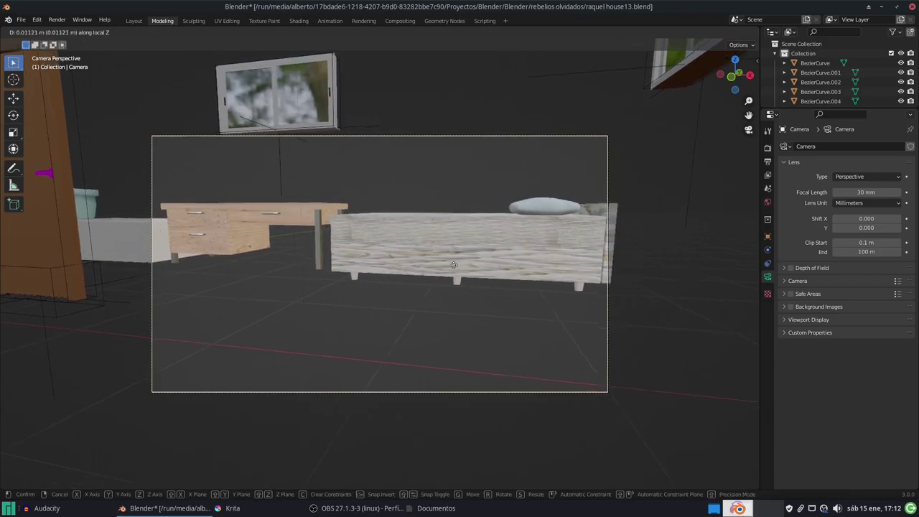
pyautogui.press('z')
pyautogui.press('z')
pyautogui.press('y')
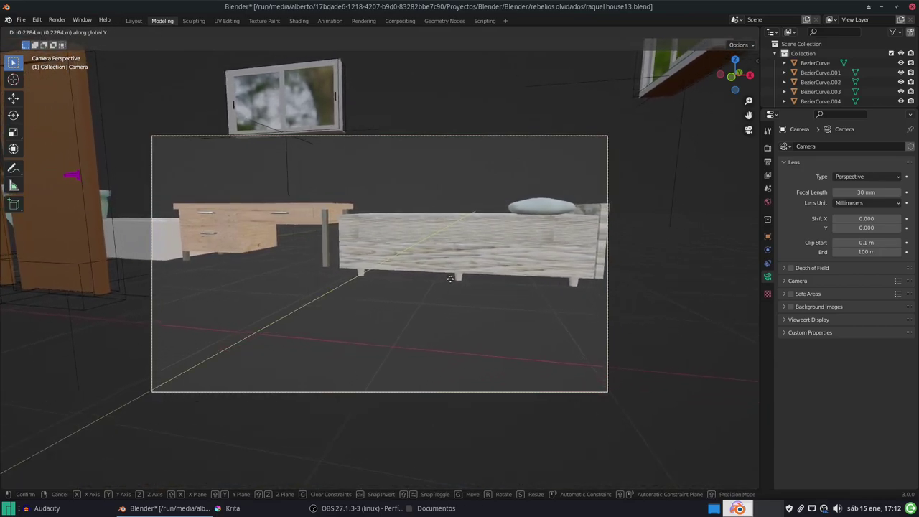
pyautogui.click(446, 286)
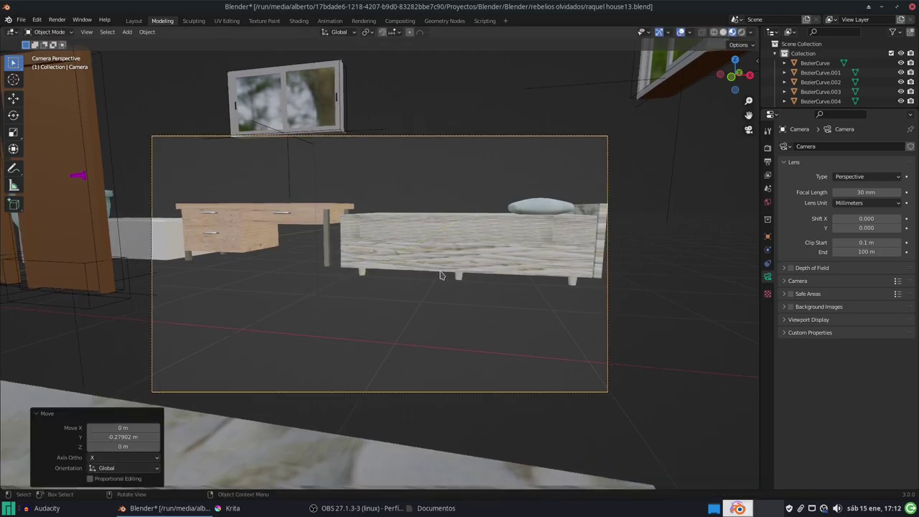
# Step: Leave camera view and turn the point light into a Sun with strength 10
pyautogui.press('KP_0')
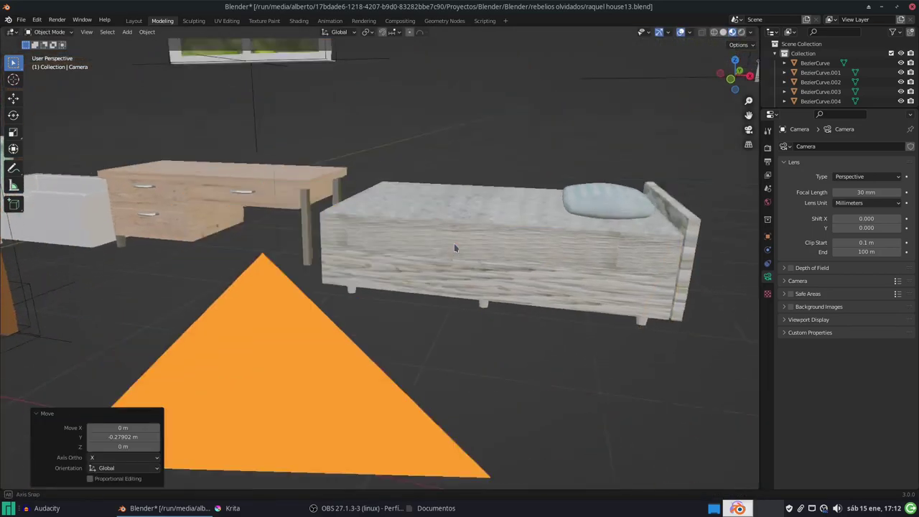
pyautogui.scroll(5, 444, 290)
pyautogui.scroll(-5, 455, 253)
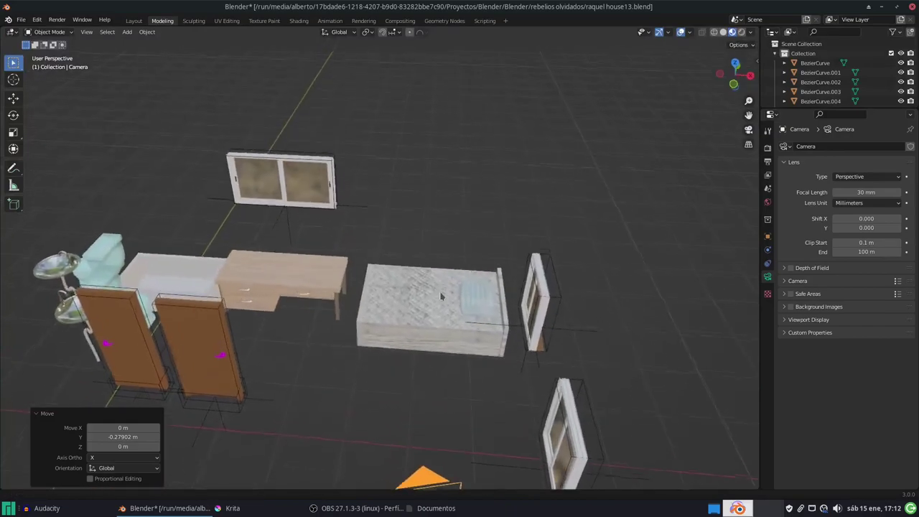
pyautogui.scroll(5, 444, 247)
pyautogui.scroll(-5, 443, 247)
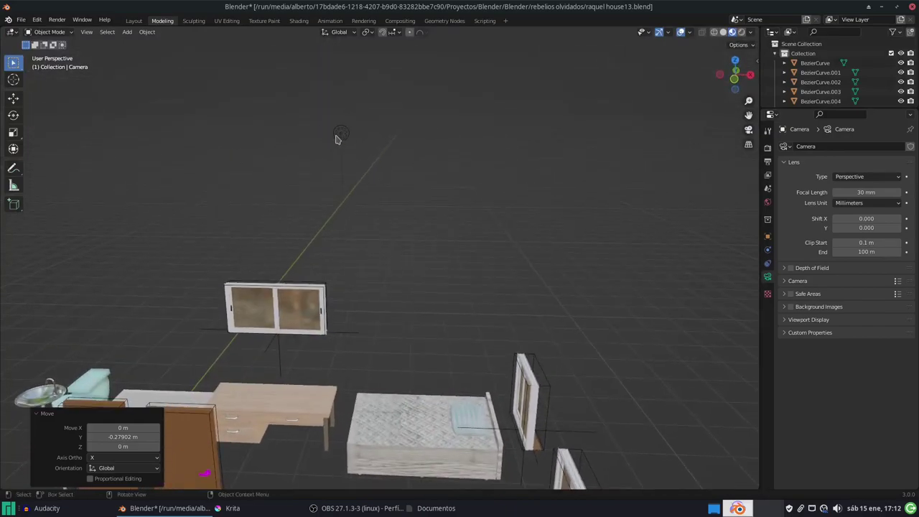
pyautogui.click(339, 136)
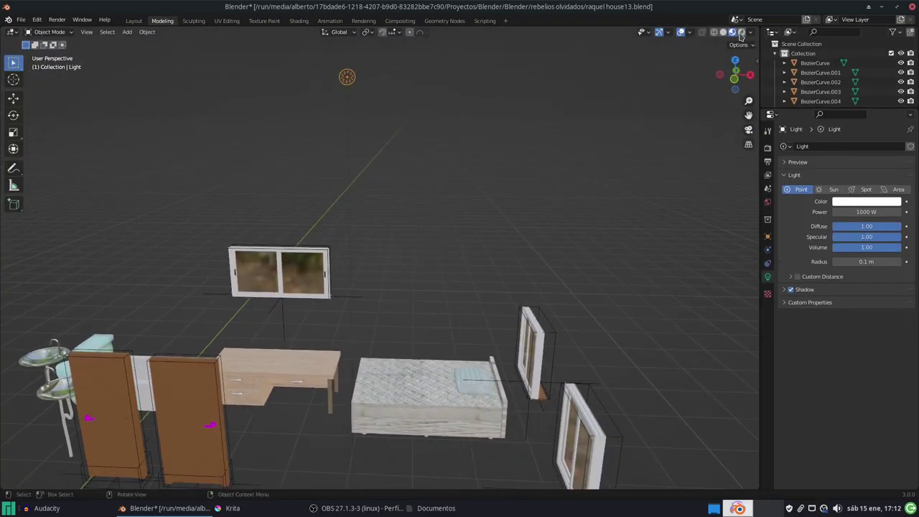
pyautogui.scroll(2, 447, 283)
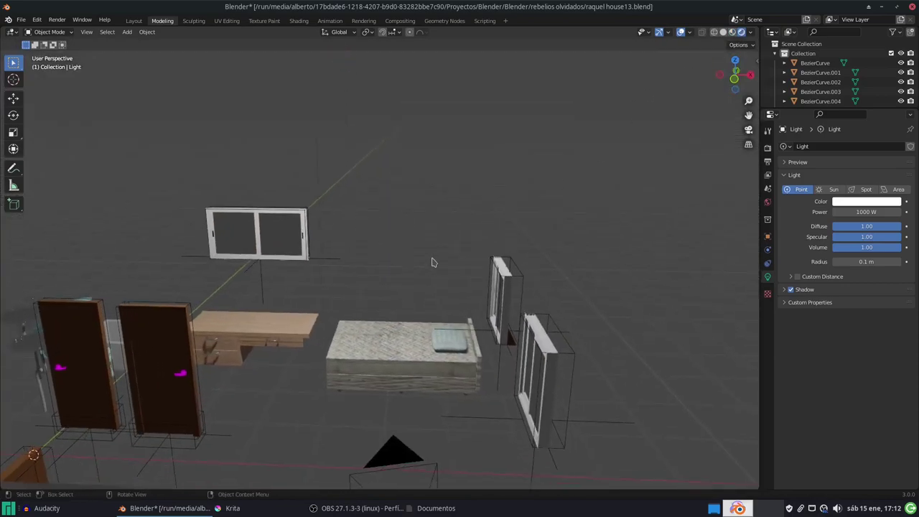
pyautogui.scroll(4, 431, 261)
pyautogui.scroll(-4, 491, 248)
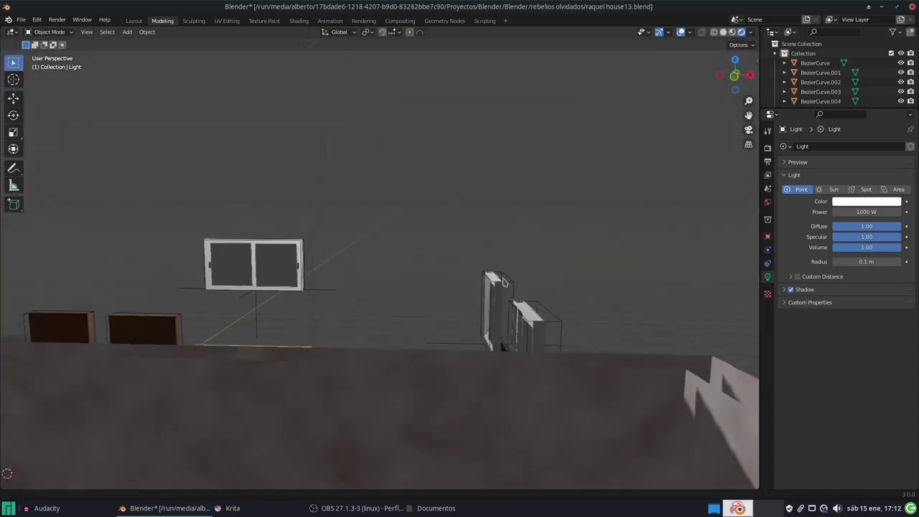
pyautogui.click(831, 190)
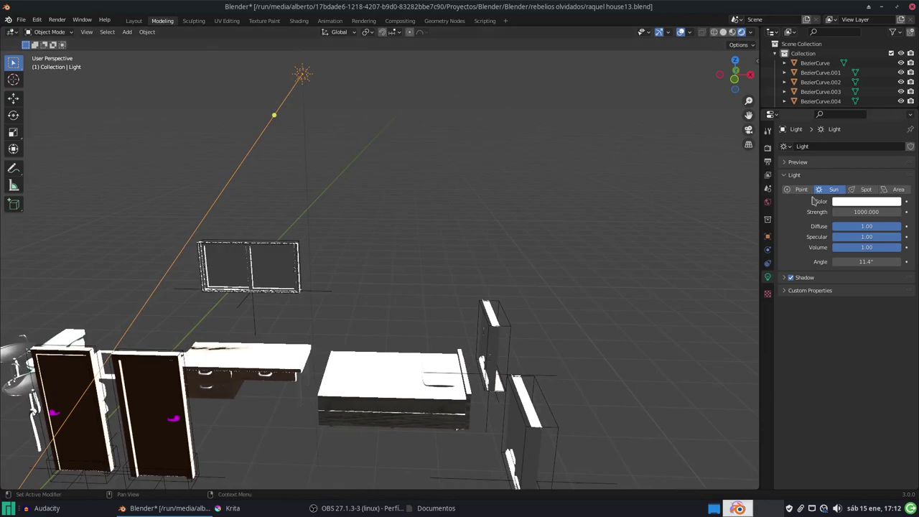
pyautogui.click(863, 212)
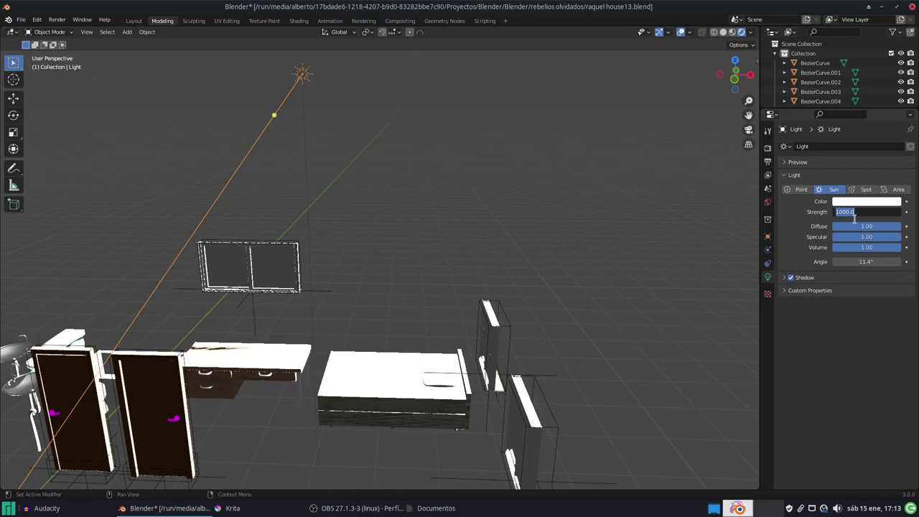
pyautogui.write('10')
pyautogui.press('Return')
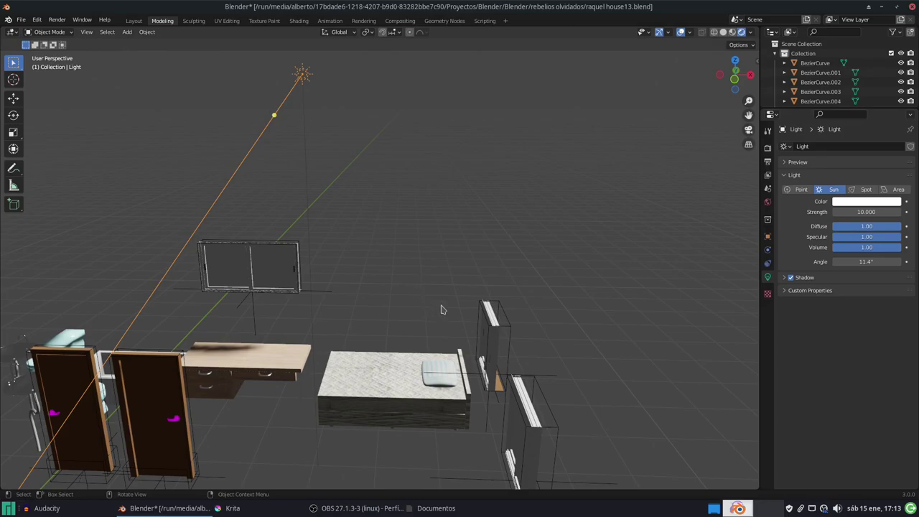
# Step: Tilt the sun -62.3° around Y and move it about 2.72 m toward negative X
pyautogui.press('r')
pyautogui.press('y')
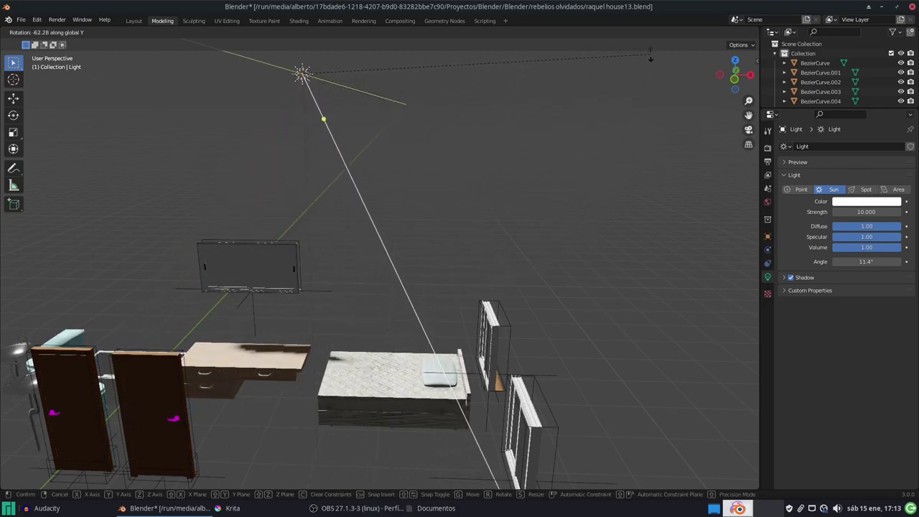
pyautogui.click(650, 58)
pyautogui.press('g')
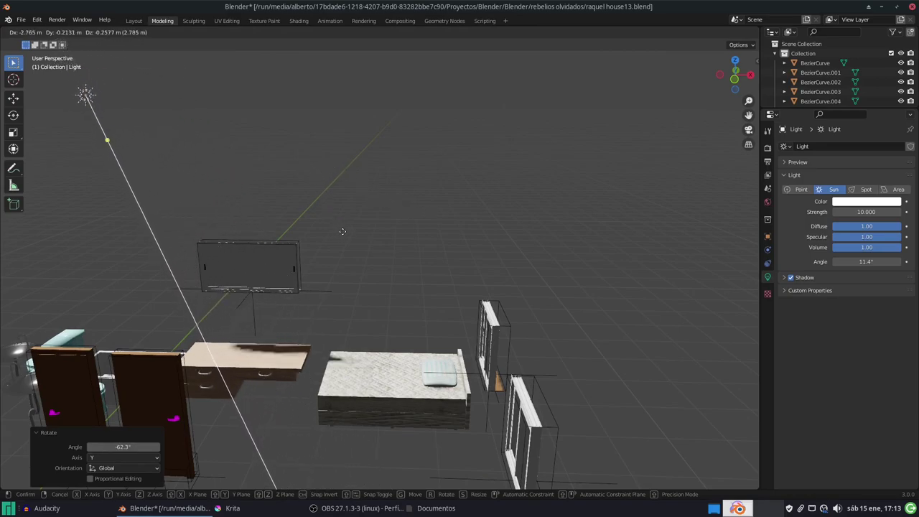
pyautogui.click(326, 251)
pyautogui.moveTo(304, 313); pyautogui.dragTo(274, 268)
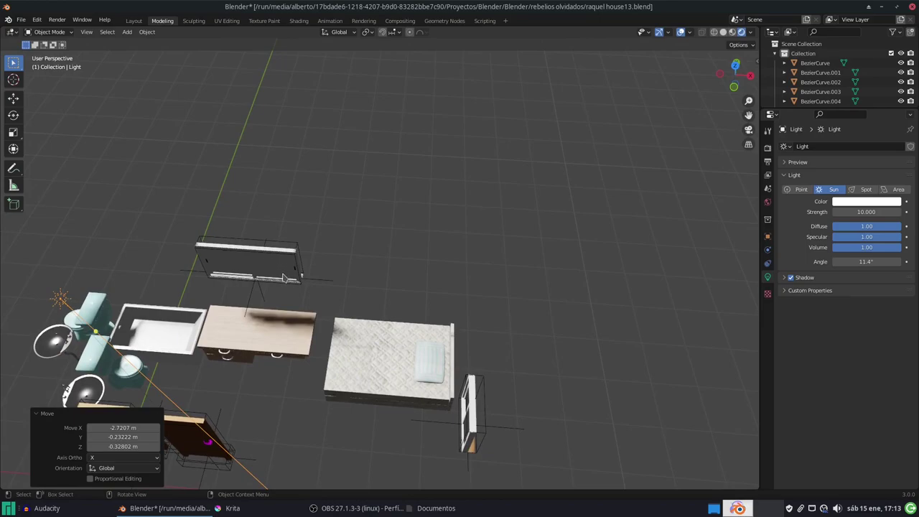
# Step: Hide the window behind the desk and return to the camera view with the camera selected
pyautogui.click(253, 300)
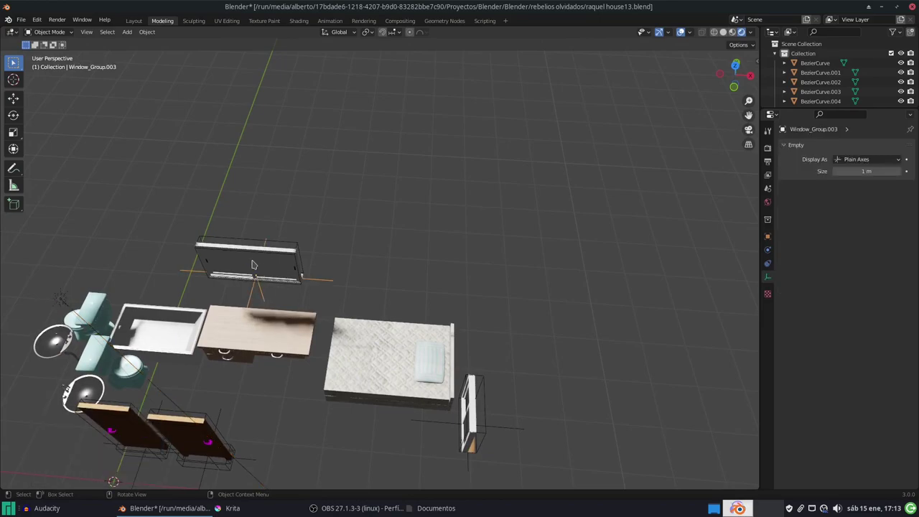
pyautogui.moveTo(155, 224); pyautogui.dragTo(353, 283)
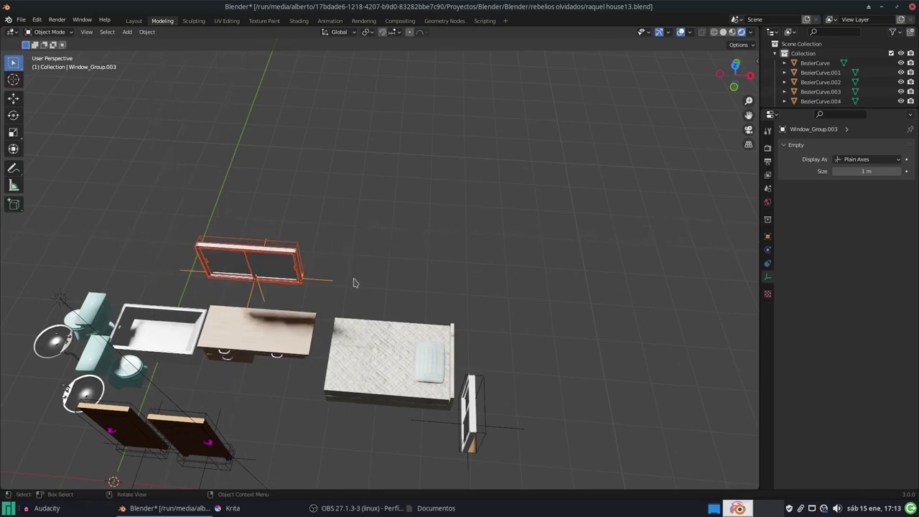
pyautogui.press('h')
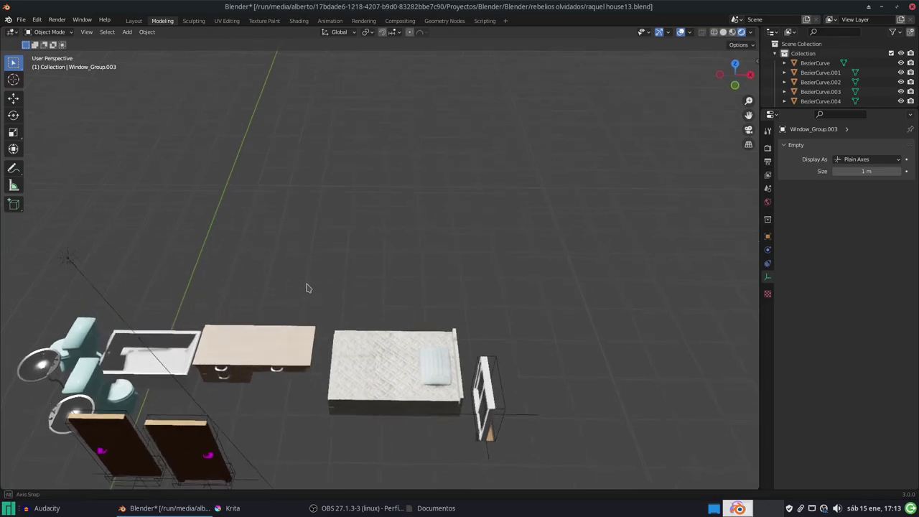
pyautogui.moveTo(321, 297); pyautogui.dragTo(333, 280)
pyautogui.press('KP_0')
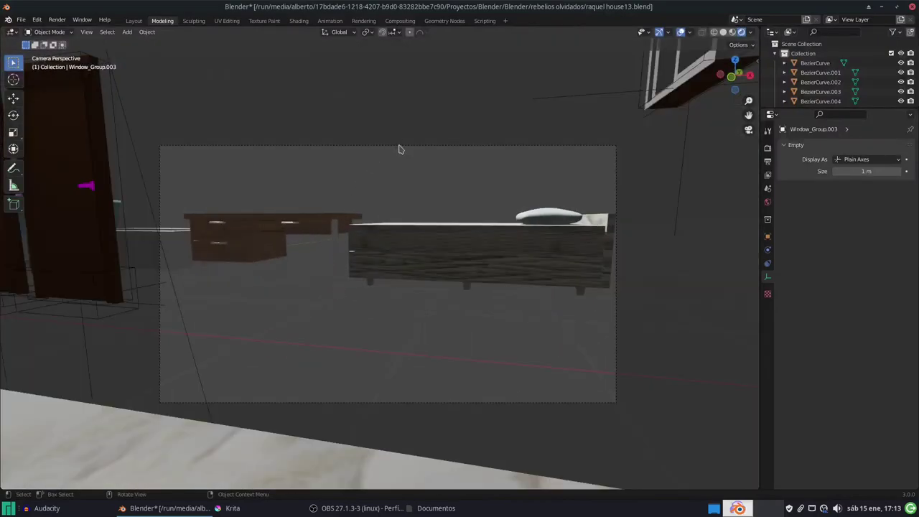
pyautogui.click(400, 148)
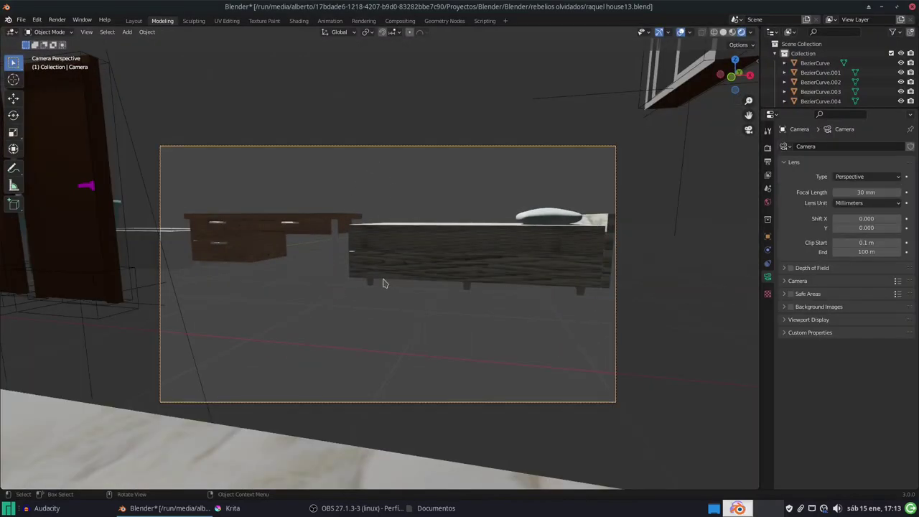
# Step: Raise the camera 1.913 m and tilt it -10.9° to look down on the desk and bed
pyautogui.press('g')
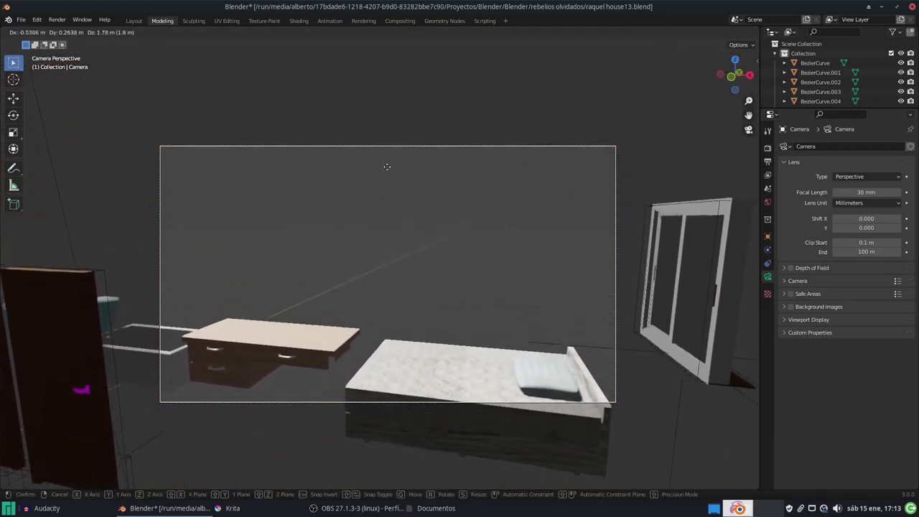
pyautogui.click(391, 206)
pyautogui.press('r')
pyautogui.press('r')
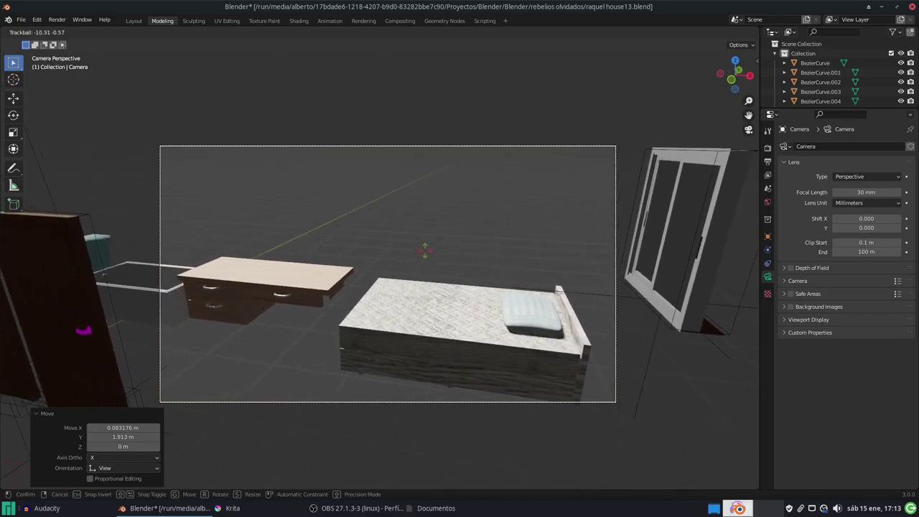
pyautogui.click(424, 253)
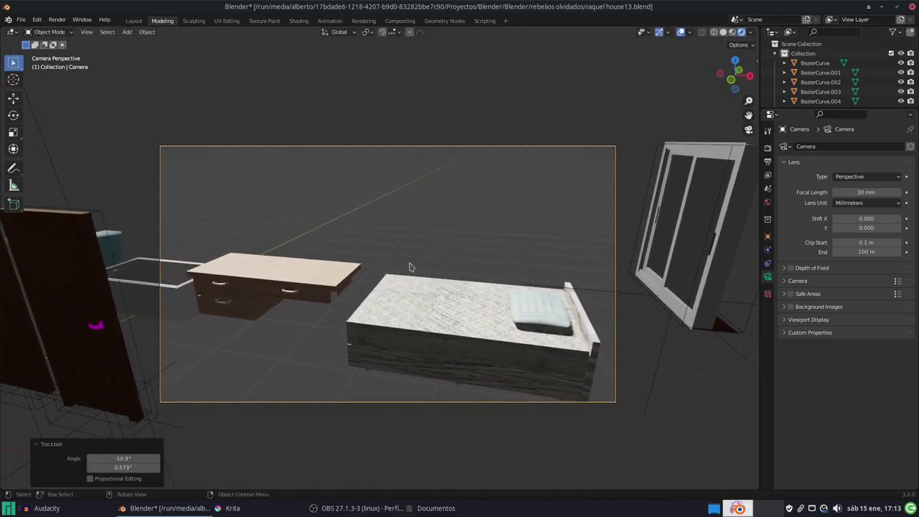
# Step: Undo the camera tilt, frame Plane.006 in free view, and hide both hanging lamp spheres
pyautogui.hotkey('ctrl', 'z')
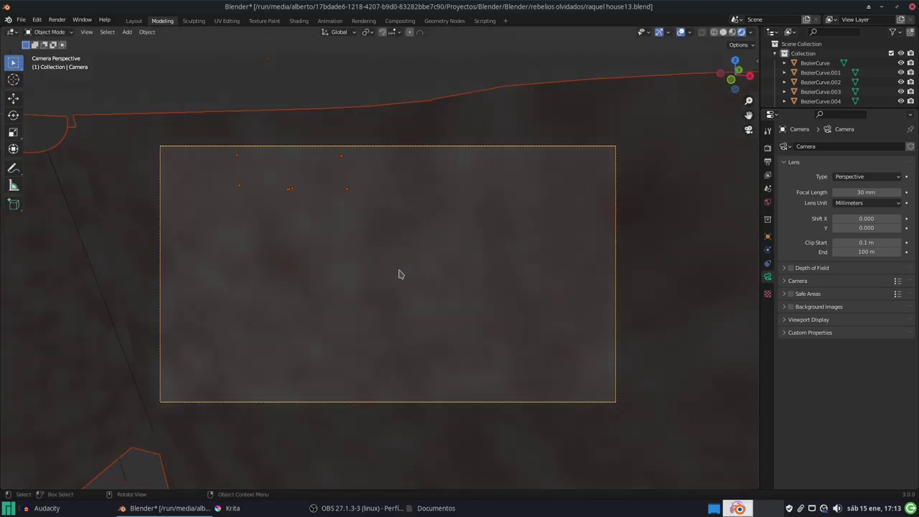
pyautogui.press('KP_0')
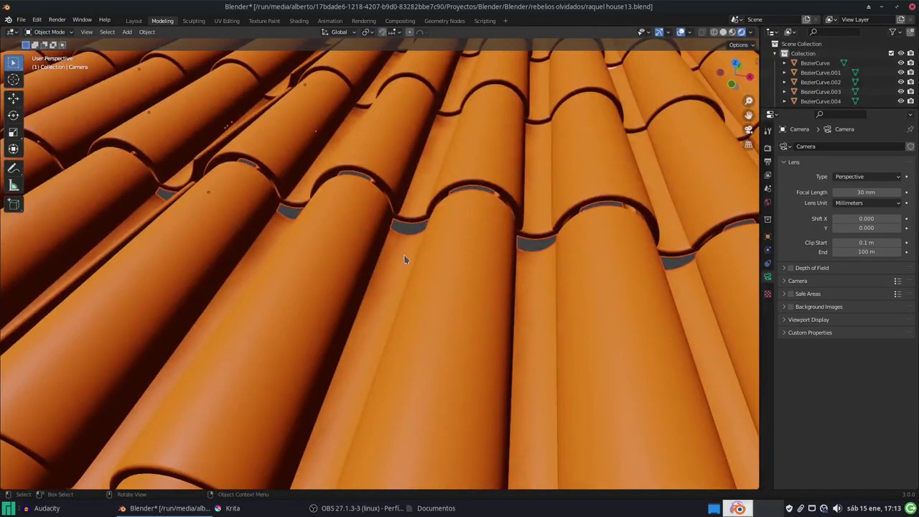
pyautogui.click(405, 259)
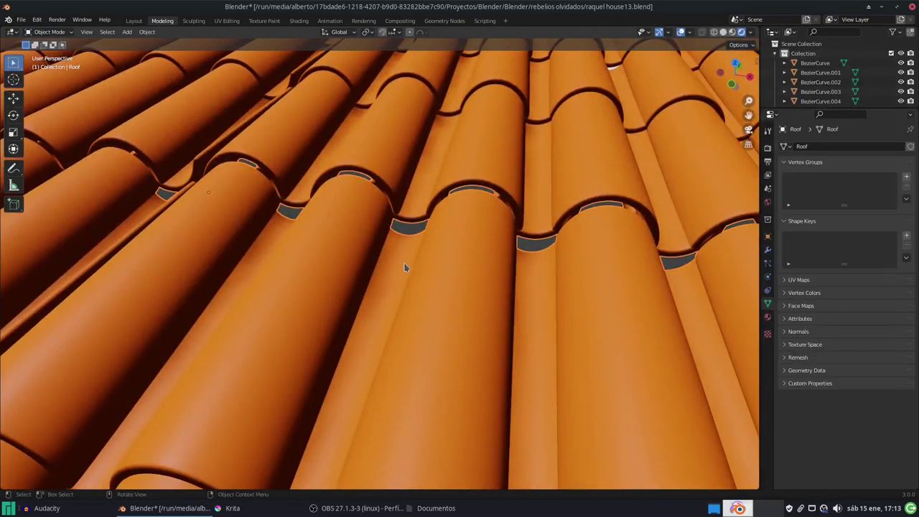
pyautogui.press('KP_Decimal')
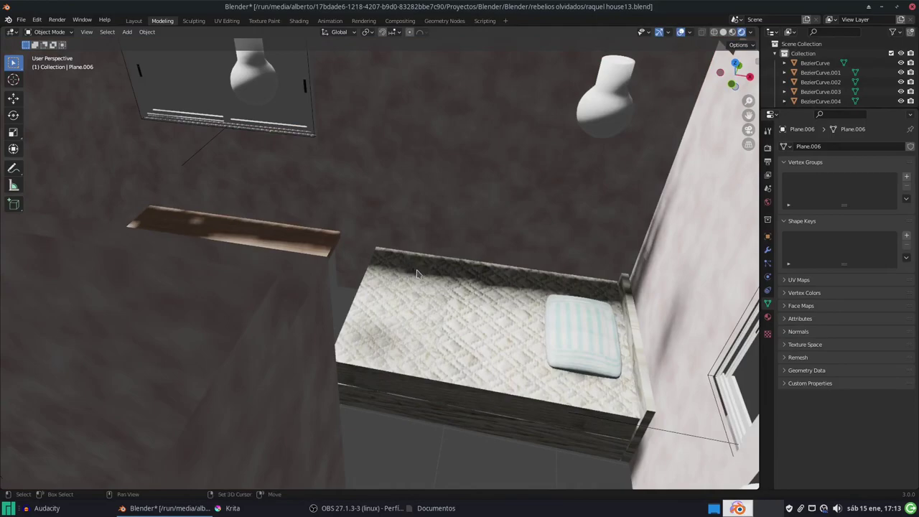
pyautogui.scroll(-2, 402, 287)
pyautogui.scroll(-2, 370, 310)
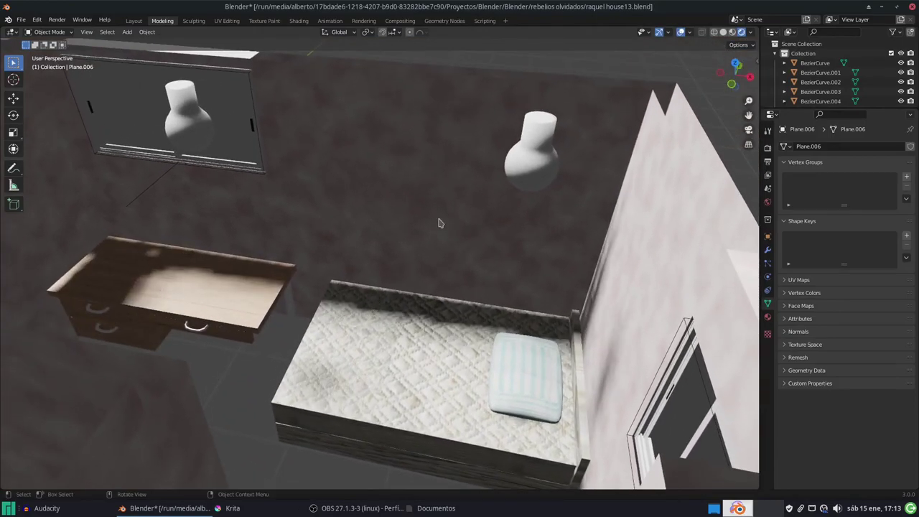
pyautogui.click(547, 160)
pyautogui.press('h')
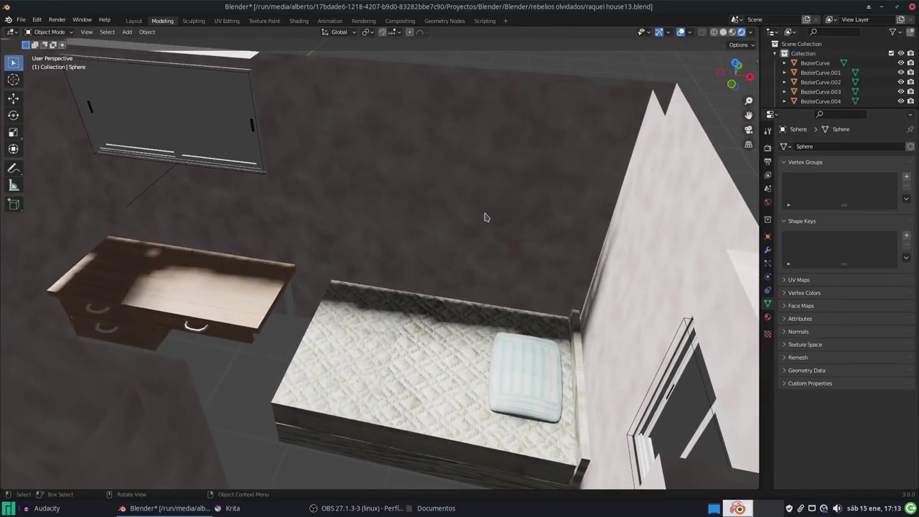
pyautogui.moveTo(468, 242)
pyautogui.mouseDown()
pyautogui.moveTo(448, 261)
pyautogui.moveTo(447, 248)
pyautogui.moveTo(445, 271)
pyautogui.mouseUp()
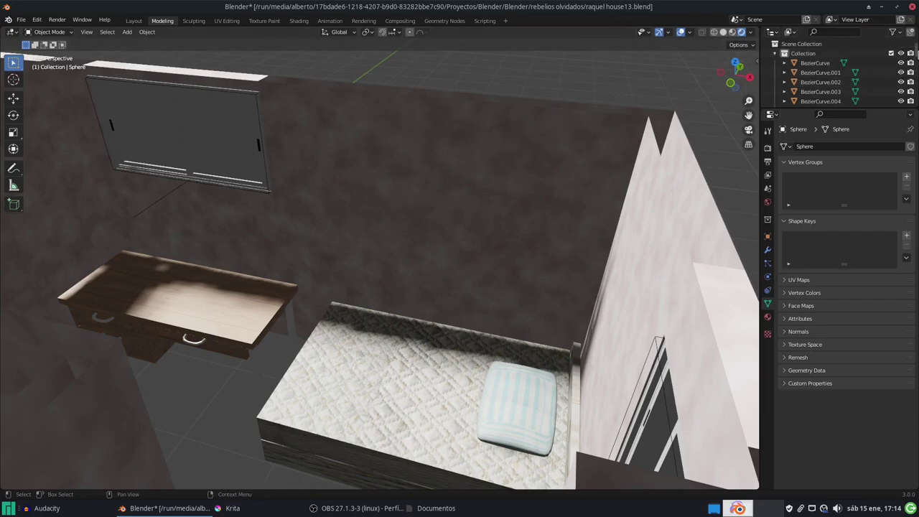
pyautogui.scroll(-5, 840, 71)
pyautogui.scroll(-3, 913, 99)
pyautogui.scroll(-2, 913, 98)
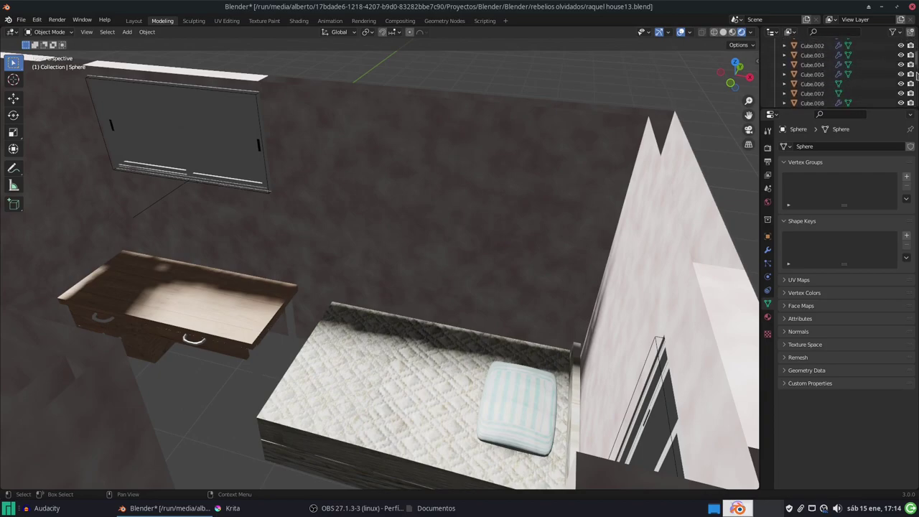
pyautogui.scroll(-2, 913, 99)
pyautogui.scroll(-2, 913, 98)
pyautogui.scroll(-2, 913, 98)
pyautogui.scroll(-2, 913, 100)
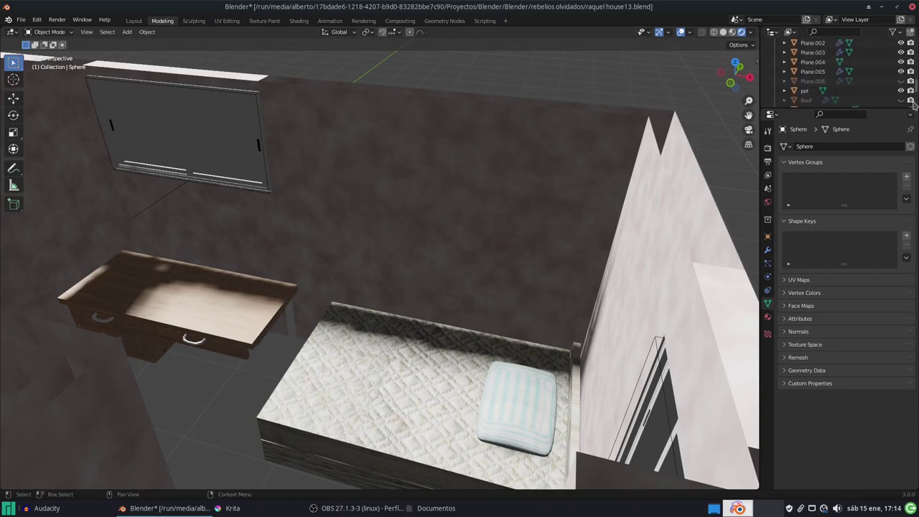
pyautogui.scroll(-2, 913, 104)
pyautogui.scroll(-2, 913, 107)
pyautogui.scroll(1, 913, 108)
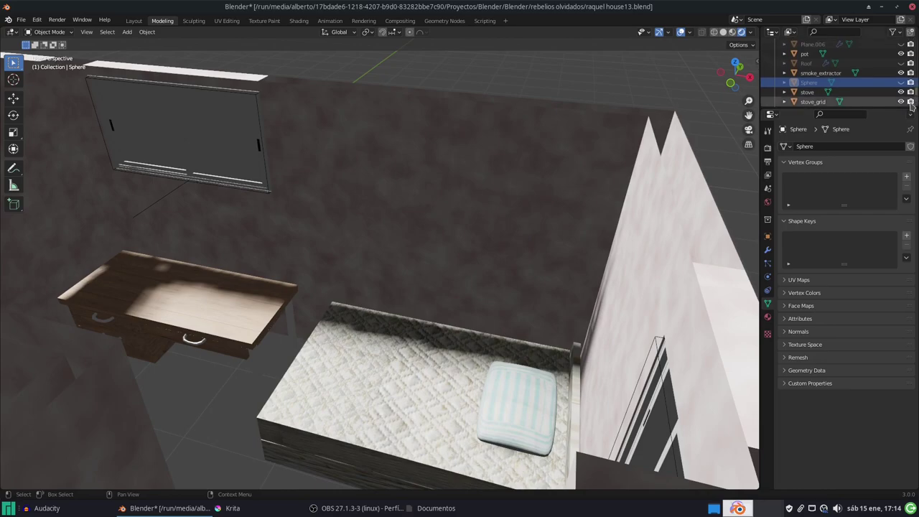
pyautogui.click(901, 63)
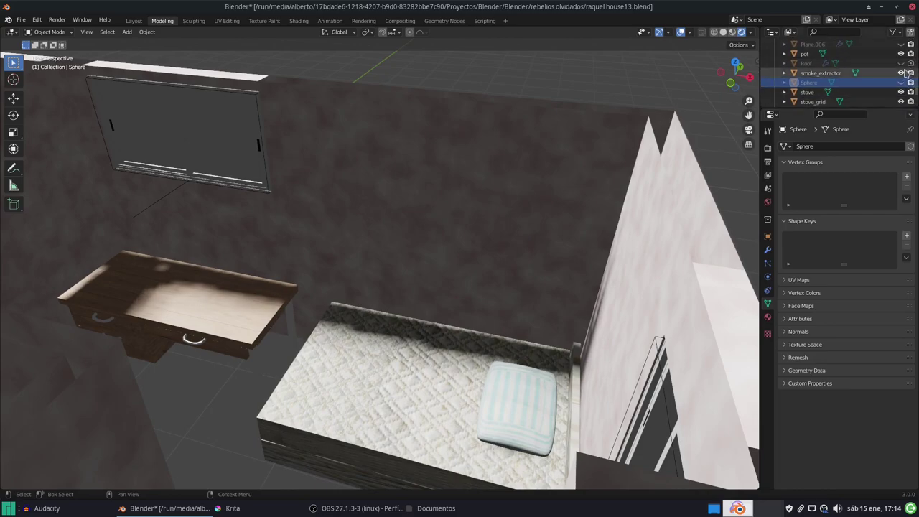
pyautogui.click(901, 64)
pyautogui.hotkey('alt', 'h')
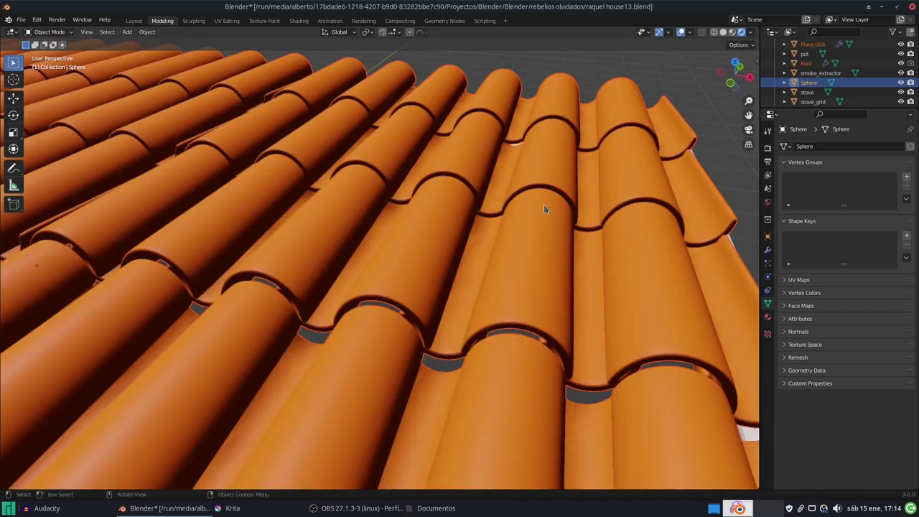
pyautogui.click(544, 213)
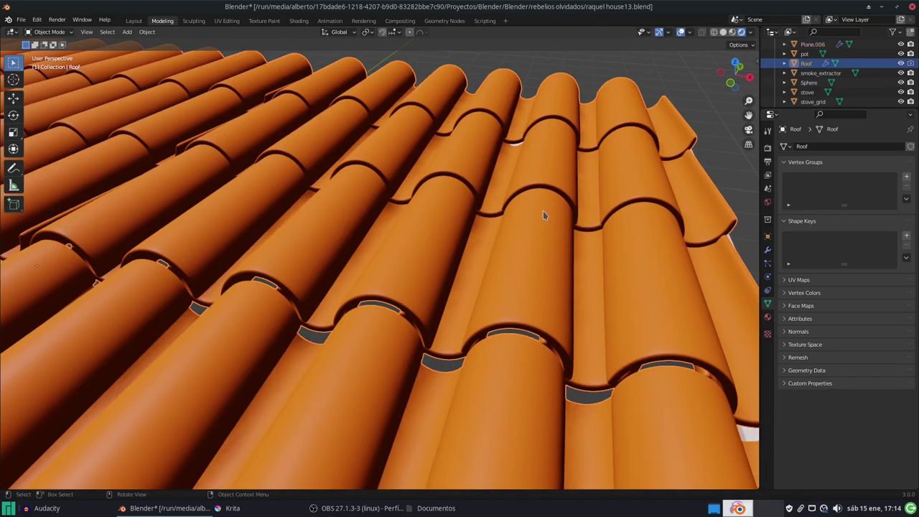
pyautogui.press('h')
pyautogui.click(540, 211)
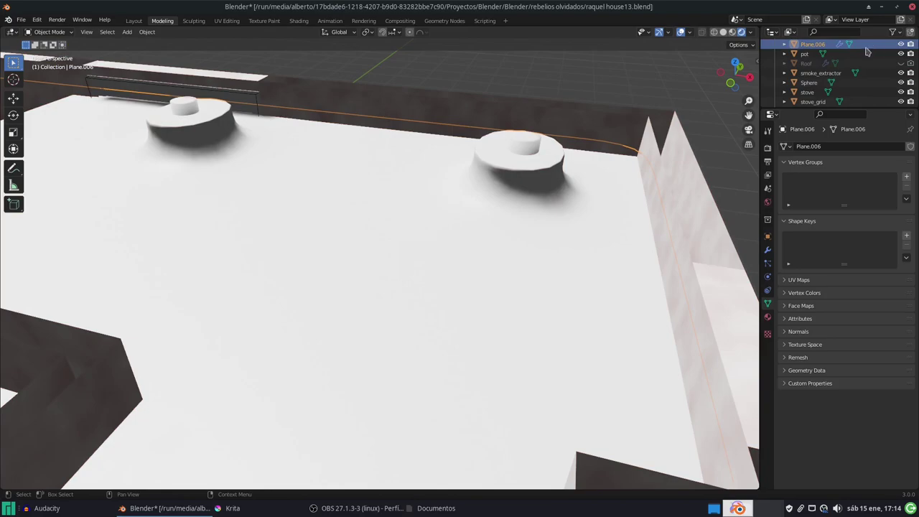
pyautogui.click(900, 44)
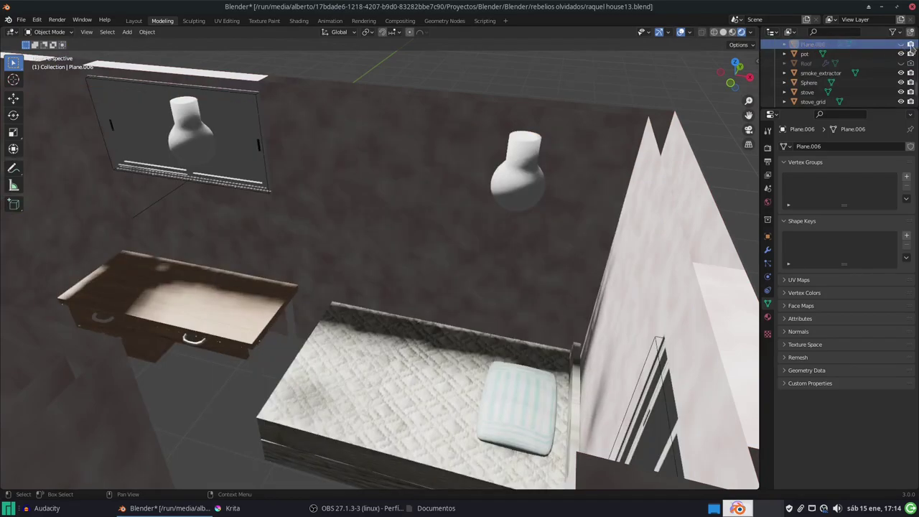
pyautogui.click(535, 189)
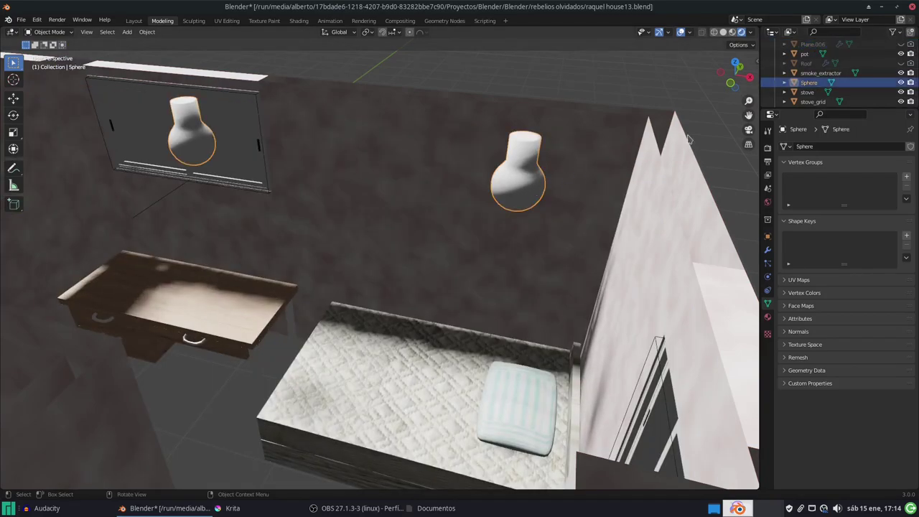
pyautogui.click(901, 83)
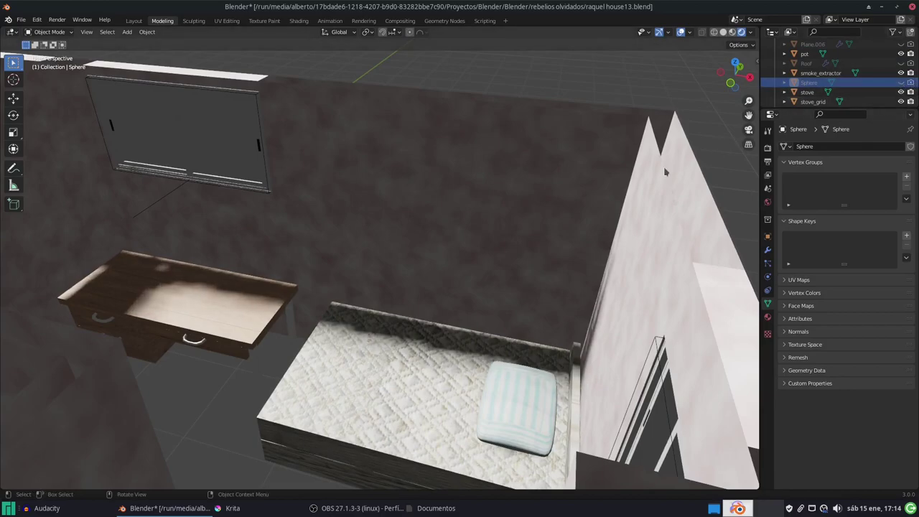
pyautogui.press('KP_0')
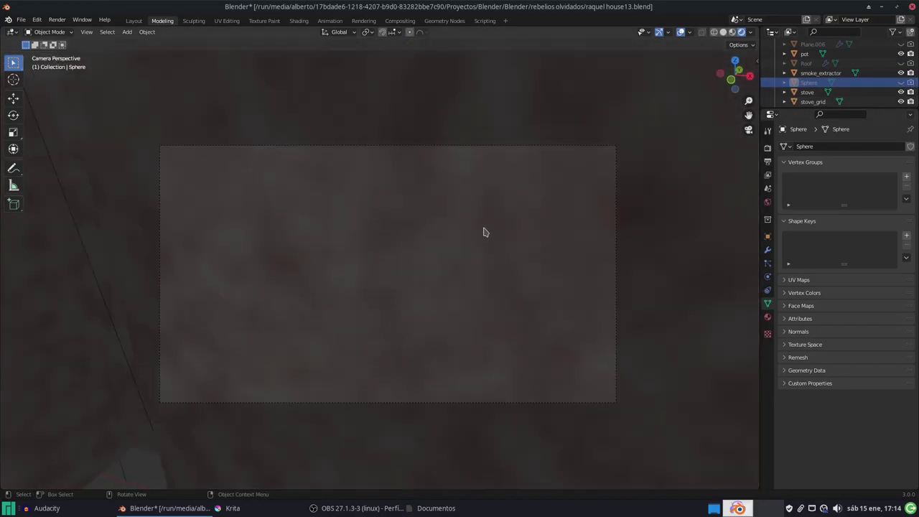
# Step: Hide the textured wall Plane using its eye icon in the Outliner
pyautogui.click(474, 237)
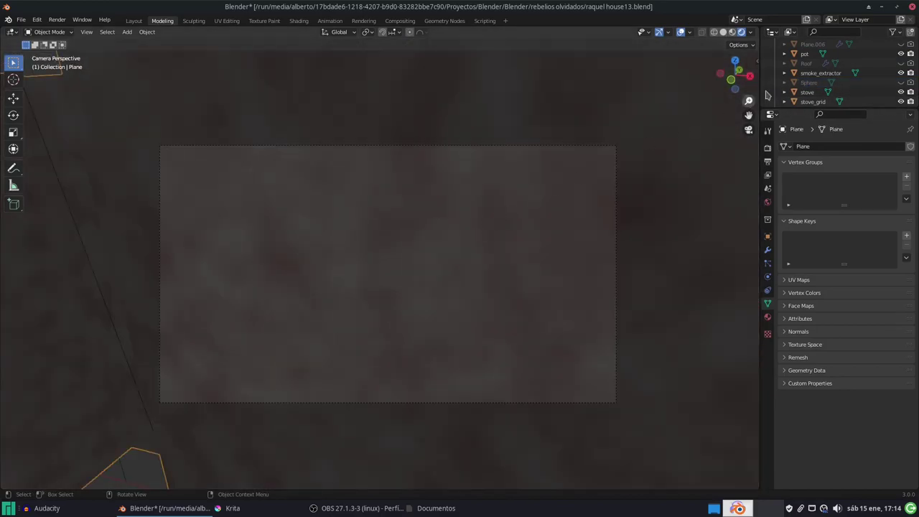
pyautogui.scroll(-1, 916, 84)
pyautogui.scroll(2, 915, 85)
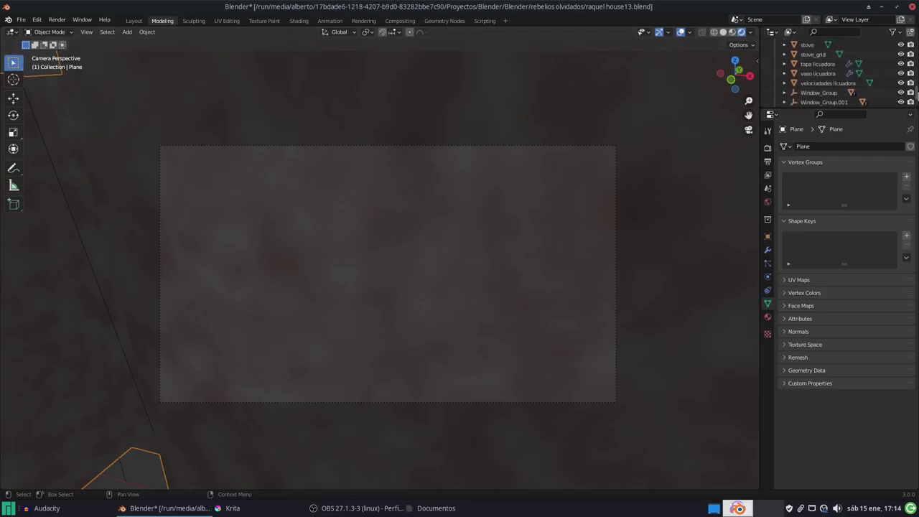
pyautogui.scroll(1, 916, 84)
pyautogui.scroll(1, 916, 84)
pyautogui.scroll(2, 916, 85)
pyautogui.scroll(5, 916, 85)
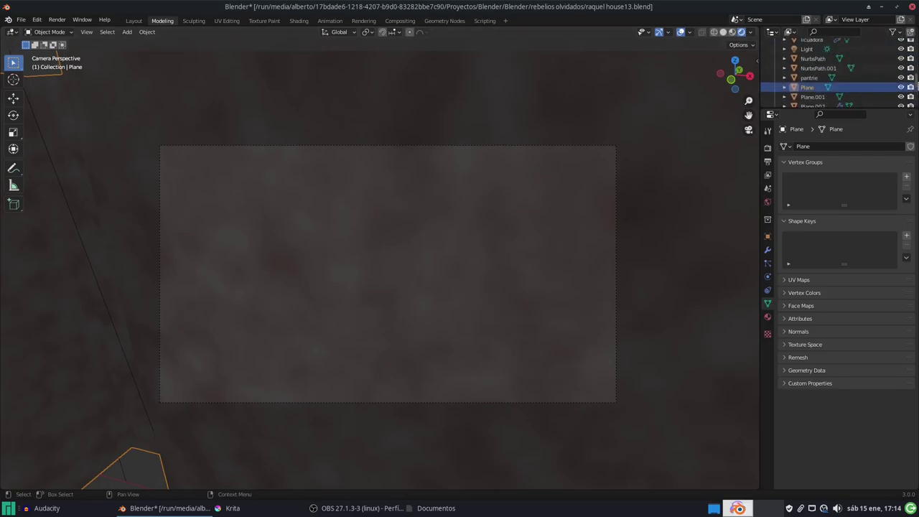
pyautogui.click(874, 87)
pyautogui.click(900, 86)
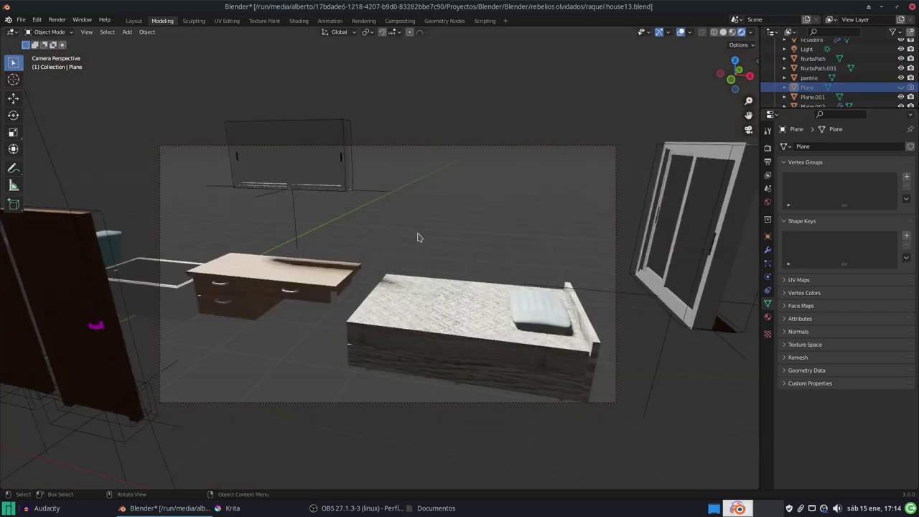
# Step: Render the camera view and save the image as cuarto1.png
pyautogui.press('F12')
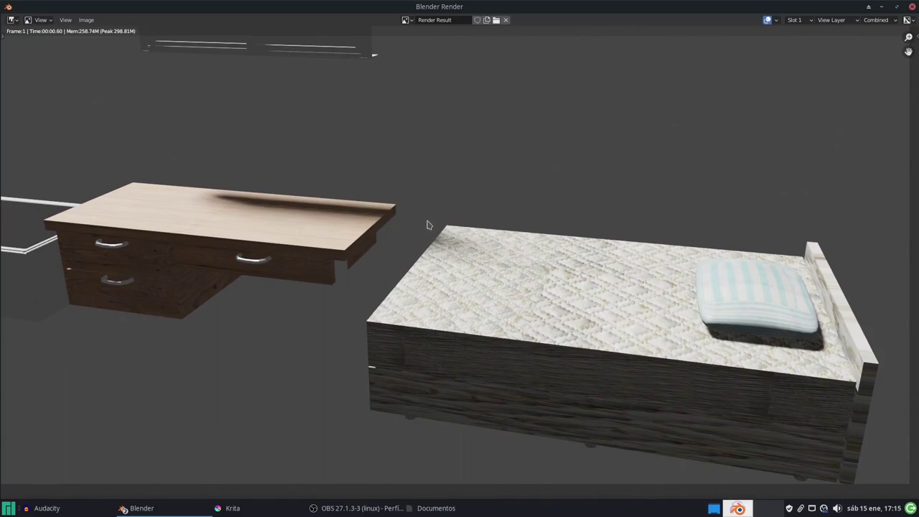
pyautogui.hotkey('shift', 'alt', 's')
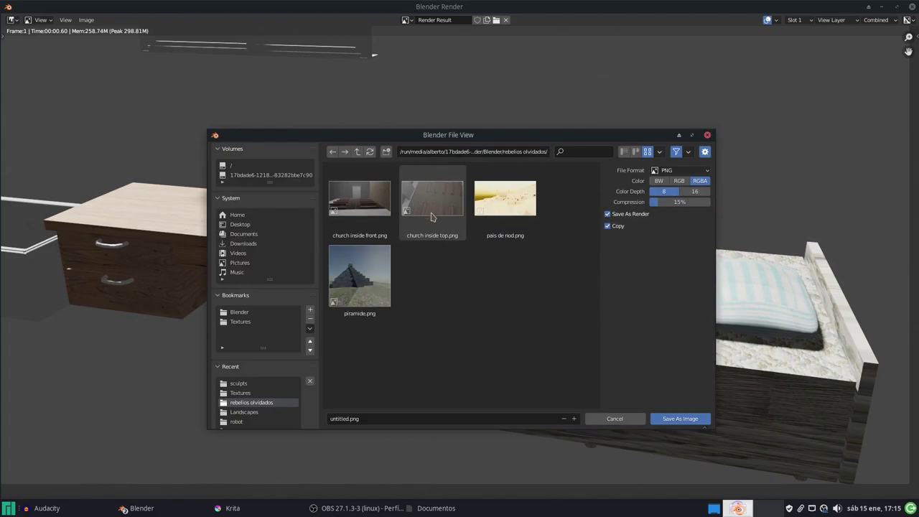
pyautogui.click(369, 419)
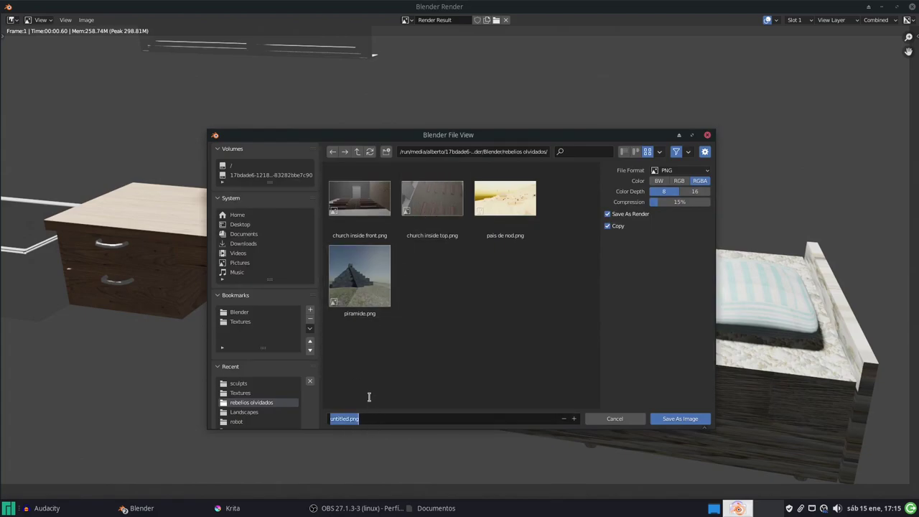
pyautogui.press('BackSpace')
pyautogui.write('cuarto')
pyautogui.write('1')
pyautogui.click(689, 417)
pyautogui.click(689, 418)
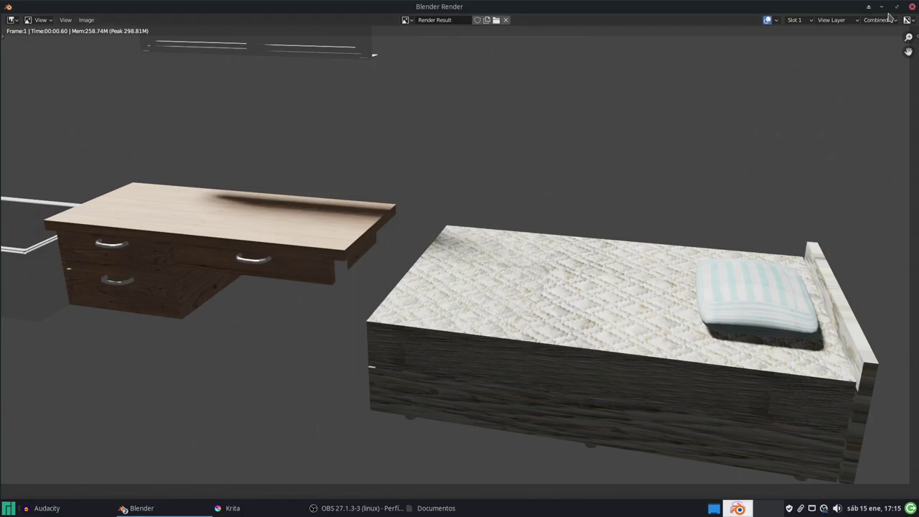
# Step: Close the render window and quit Blender, choosing Don't Save
pyautogui.click(911, 6)
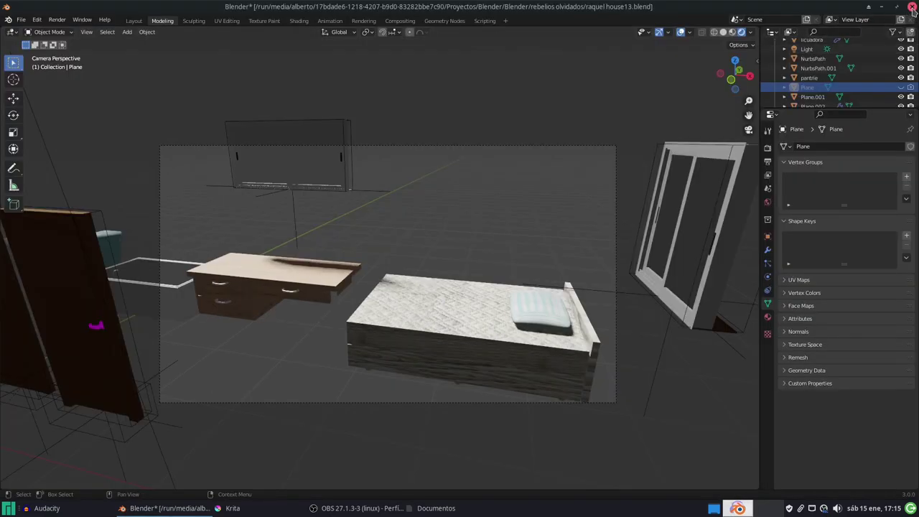
pyautogui.click(911, 6)
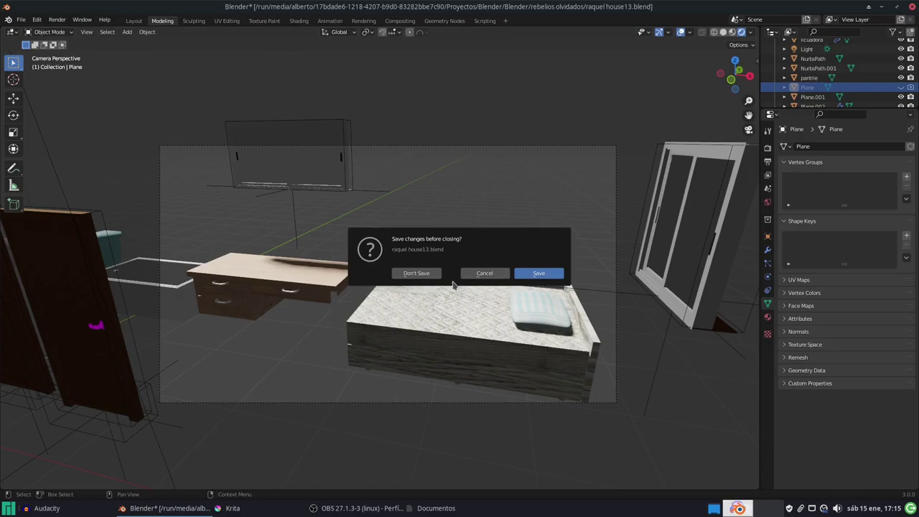
pyautogui.click(416, 274)
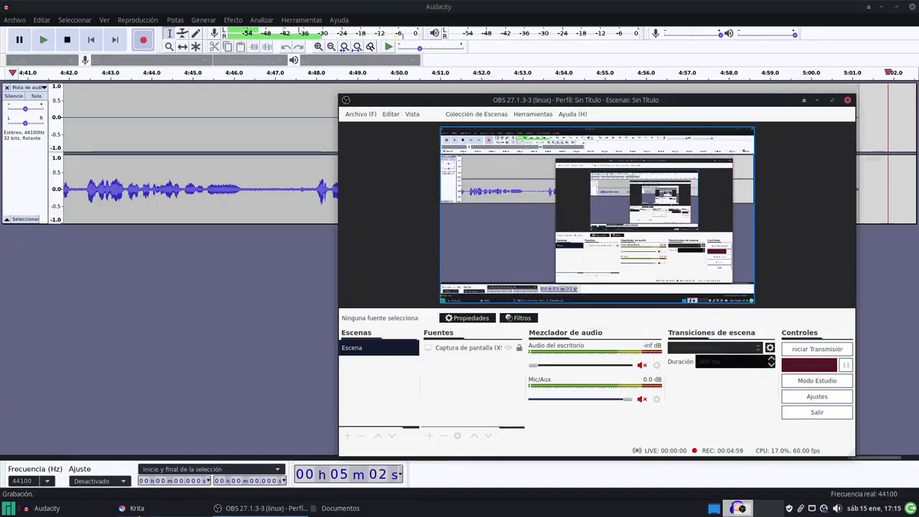
# Step: Bring Krita forward and open comic-template.kra from Recent Documents
pyautogui.click(133, 508)
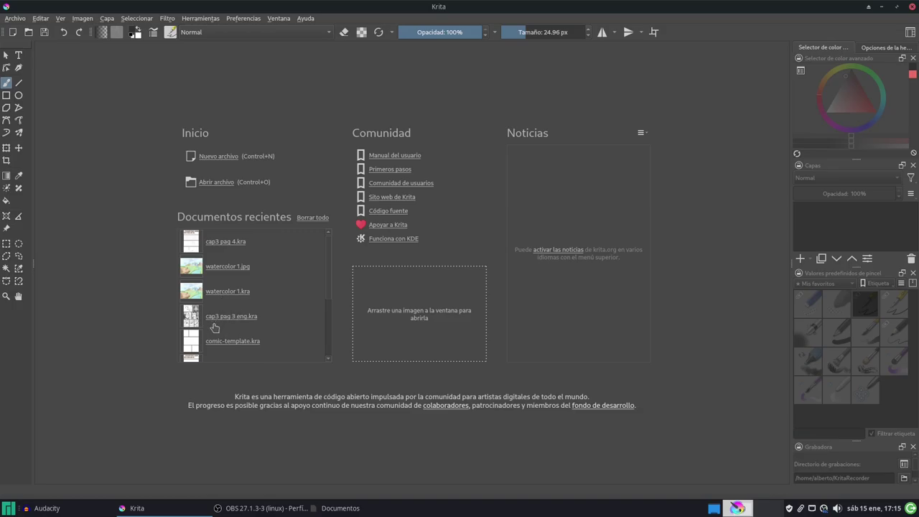
pyautogui.click(197, 337)
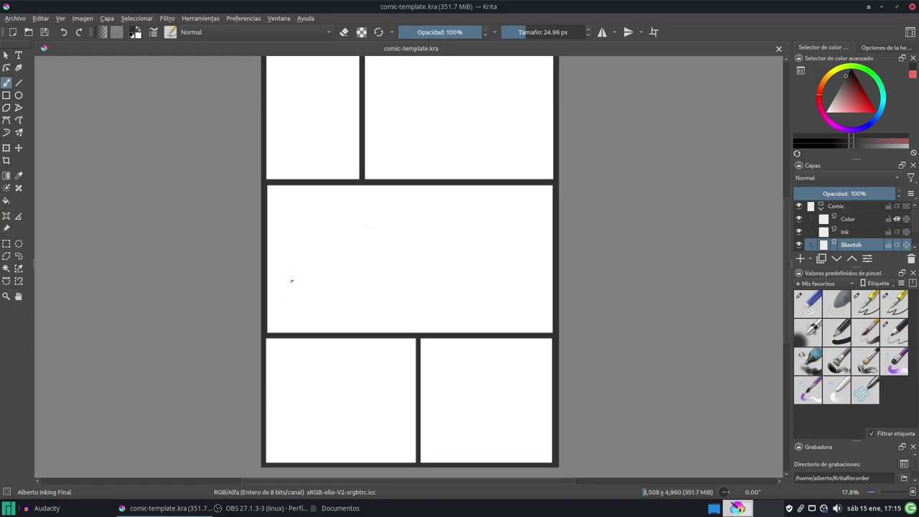
# Step: In Thunar, browse the 860 GB drive to Proyectos/Blender/Blender/rebelios olvidados
pyautogui.click(325, 508)
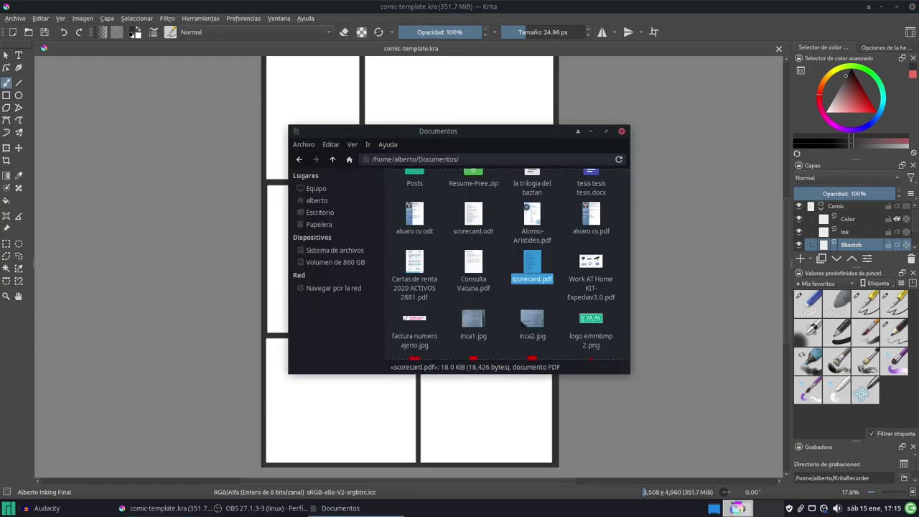
pyautogui.click(339, 262)
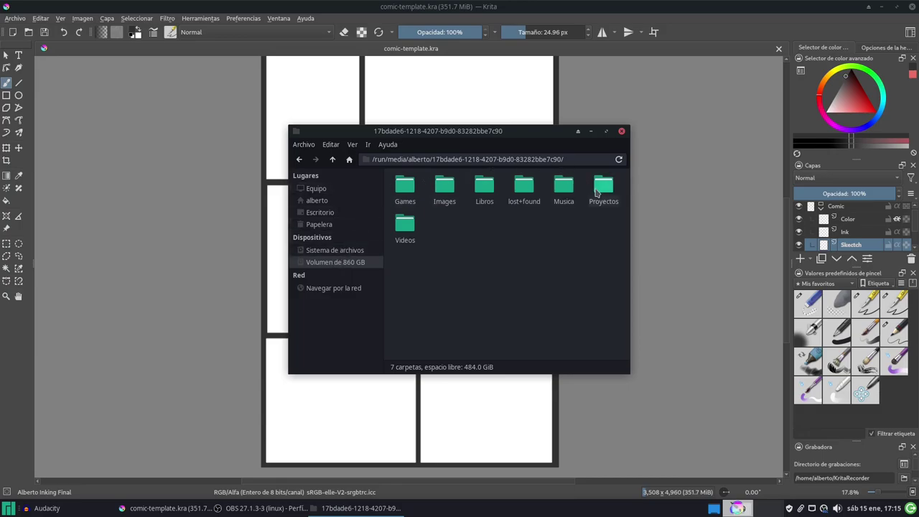
pyautogui.doubleClick(603, 188)
pyautogui.doubleClick(413, 188)
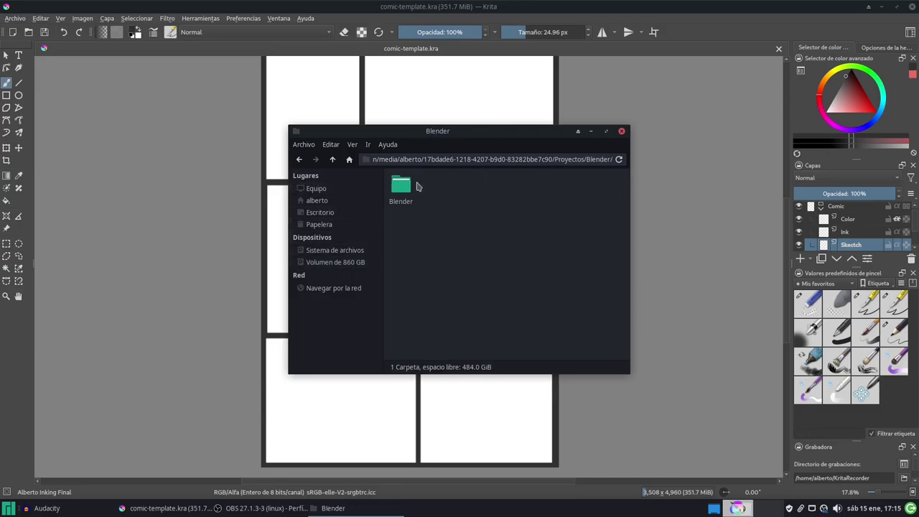
pyautogui.doubleClick(401, 188)
pyautogui.scroll(-5, 619, 263)
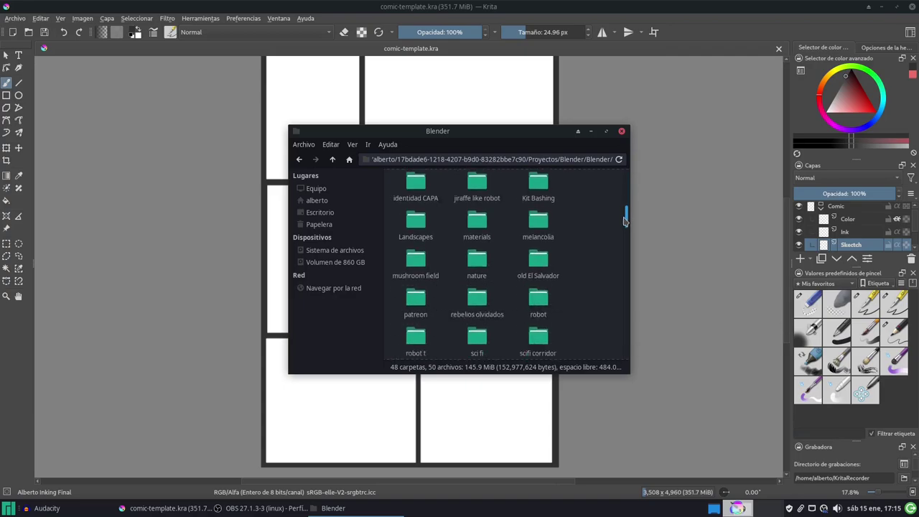
pyautogui.scroll(-5, 619, 263)
pyautogui.scroll(3, 618, 263)
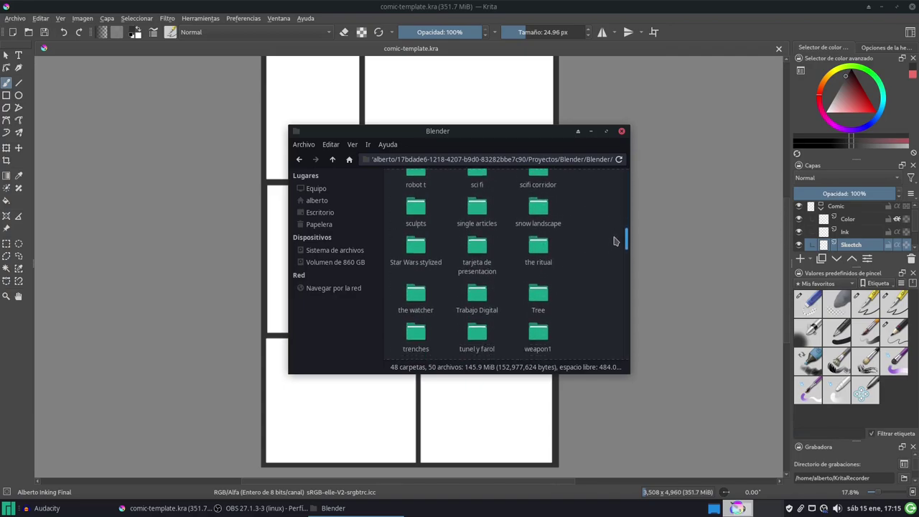
pyautogui.scroll(3, 613, 248)
pyautogui.scroll(-3, 614, 248)
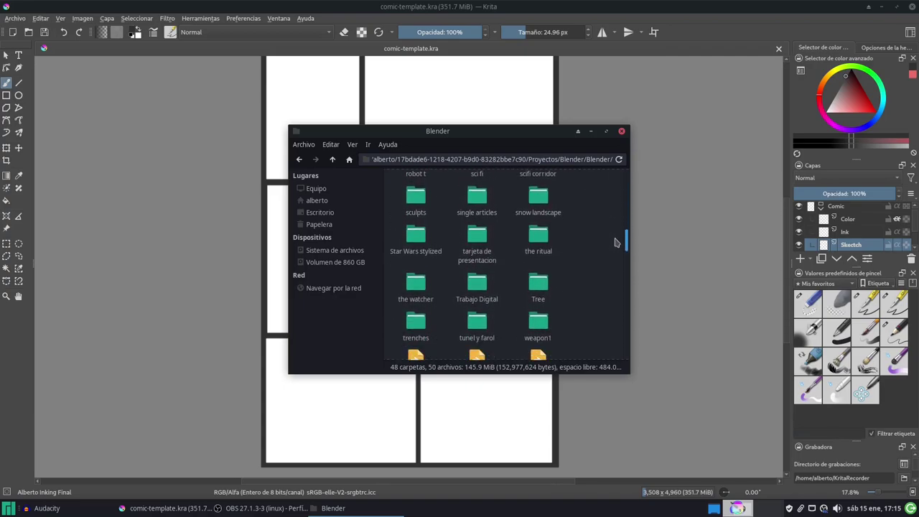
pyautogui.scroll(2, 614, 247)
pyautogui.scroll(2, 613, 248)
pyautogui.scroll(1, 614, 247)
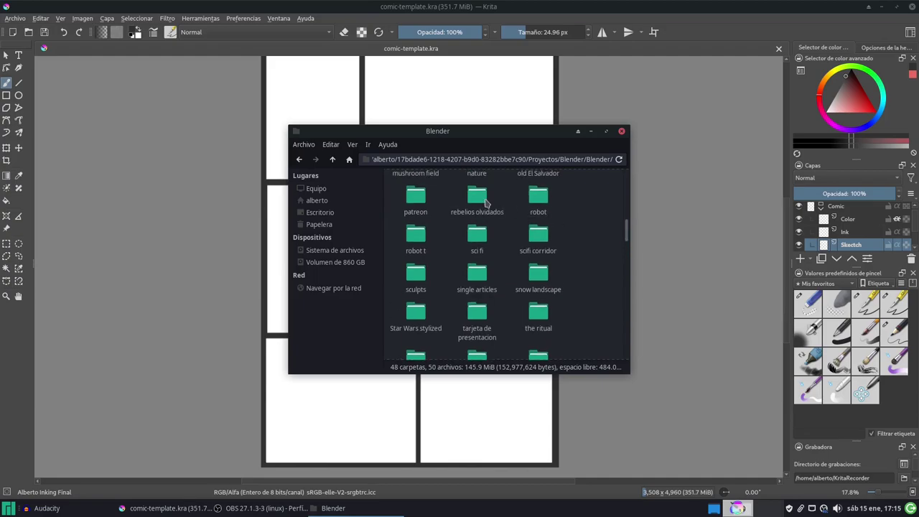
pyautogui.doubleClick(484, 204)
# Step: Drag cuarto1.png onto the comic page and choose 'Insertar como una nueva capa'
pyautogui.scroll(-3, 618, 284)
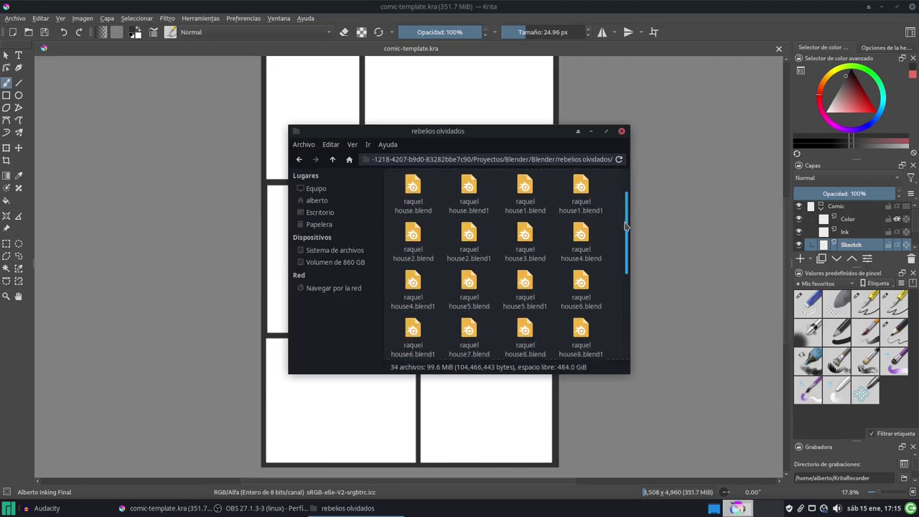
pyautogui.scroll(-2, 619, 287)
pyautogui.scroll(-2, 619, 287)
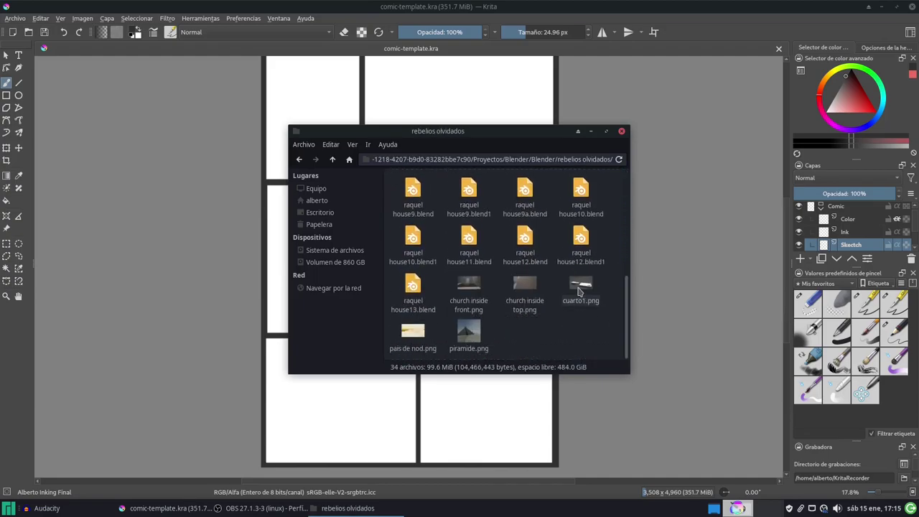
pyautogui.click(583, 287)
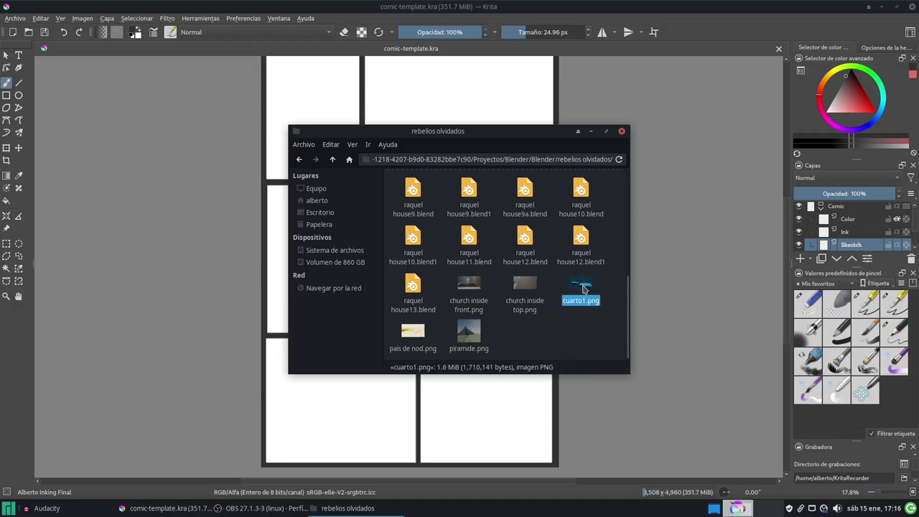
pyautogui.moveTo(586, 286); pyautogui.dragTo(656, 261)
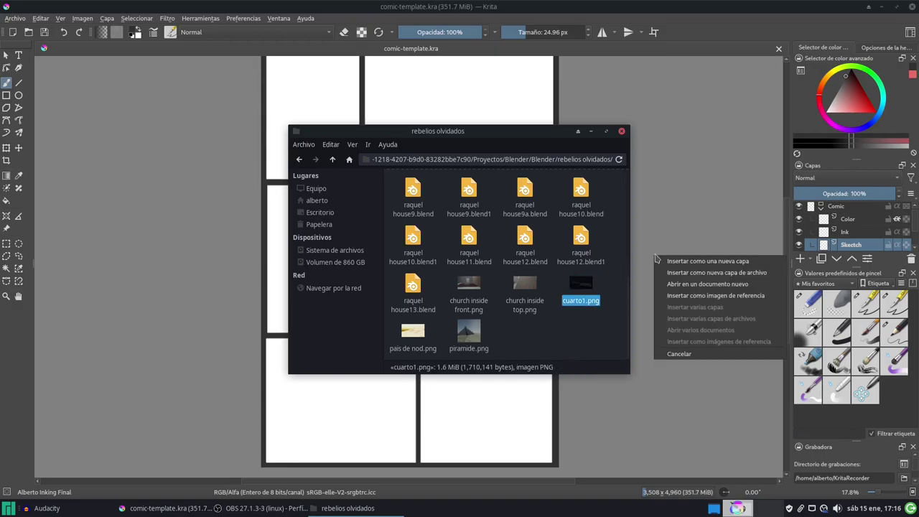
pyautogui.click(728, 263)
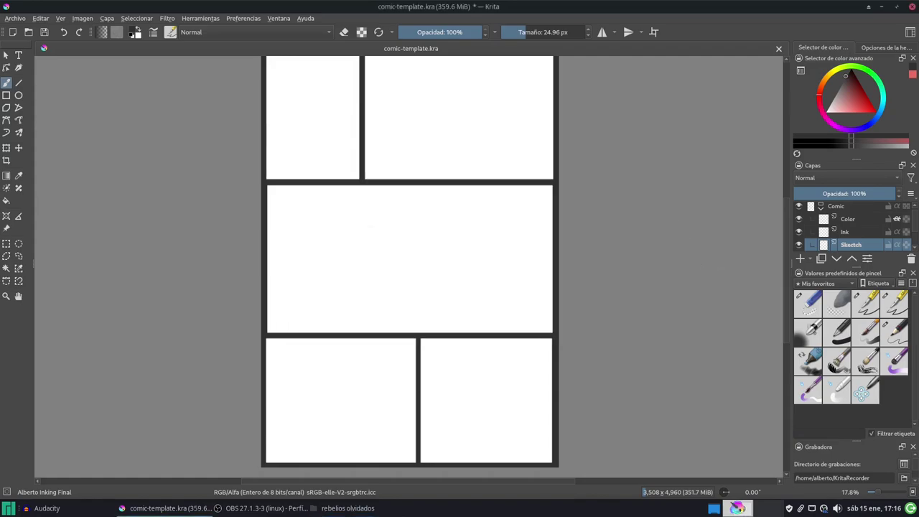
# Step: With Ctrl+T, move and enlarge cuarto1.png until it fills the top-right comic panel
pyautogui.moveTo(423, 168); pyautogui.dragTo(441, 207)
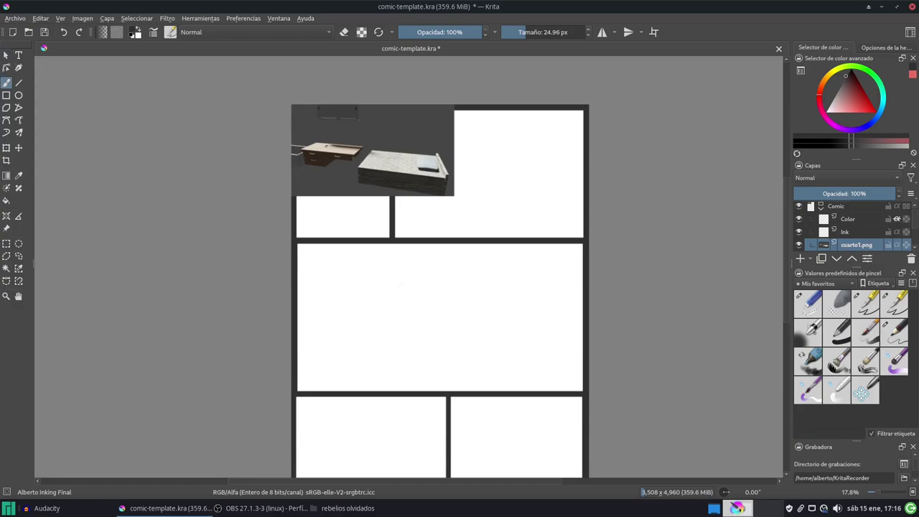
pyautogui.click(7, 56)
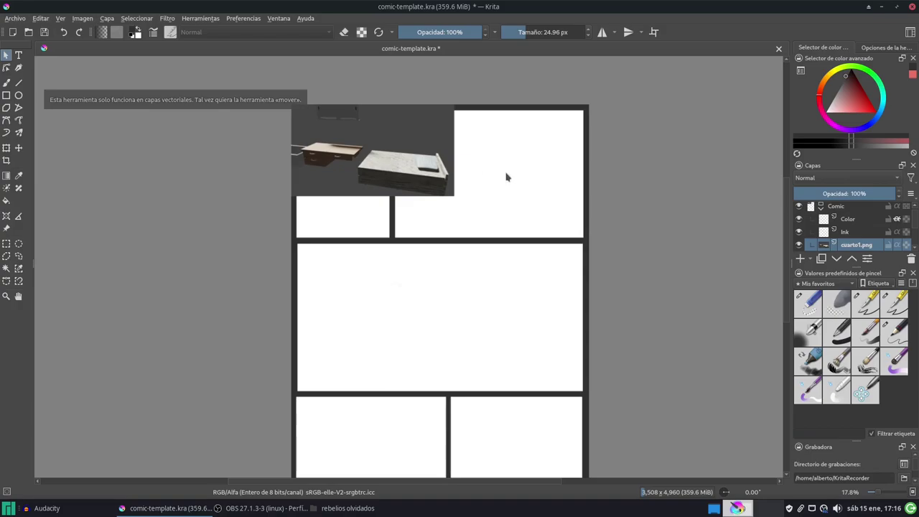
pyautogui.hotkey('ctrl', 't')
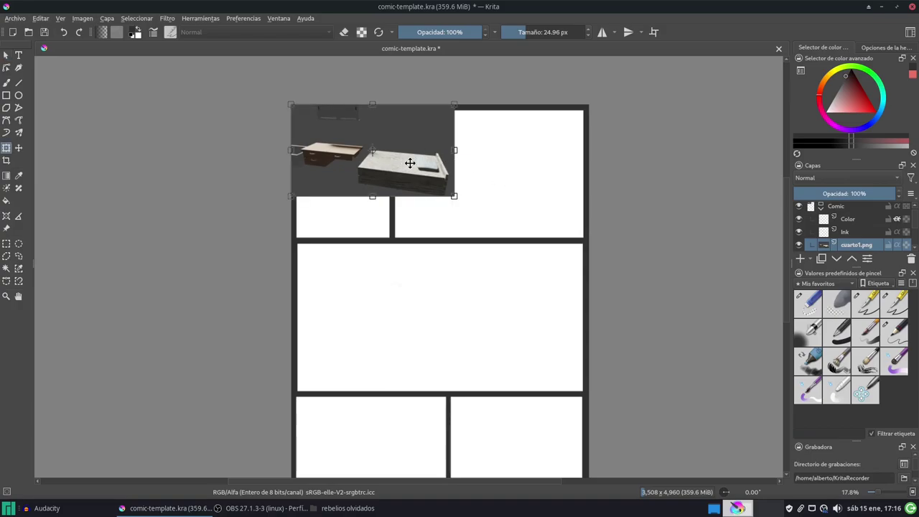
pyautogui.moveTo(404, 164); pyautogui.dragTo(504, 169)
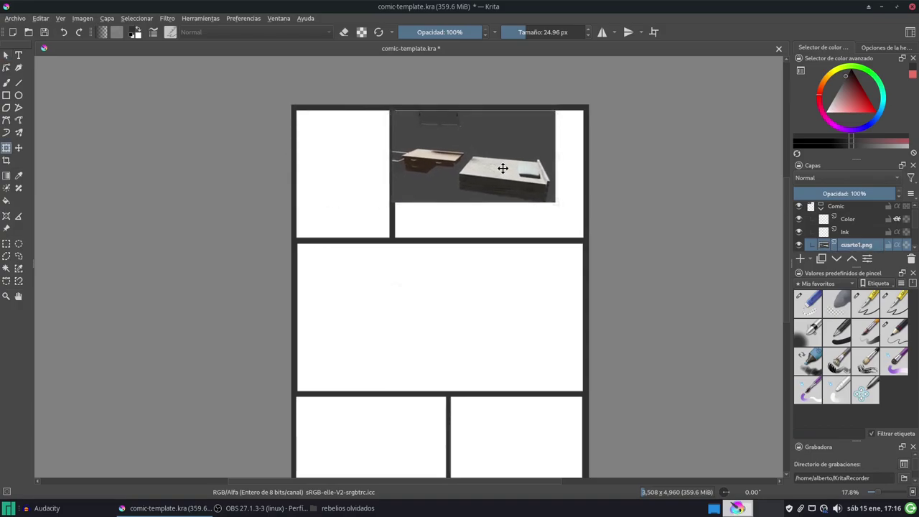
pyautogui.moveTo(557, 202); pyautogui.dragTo(574, 221)
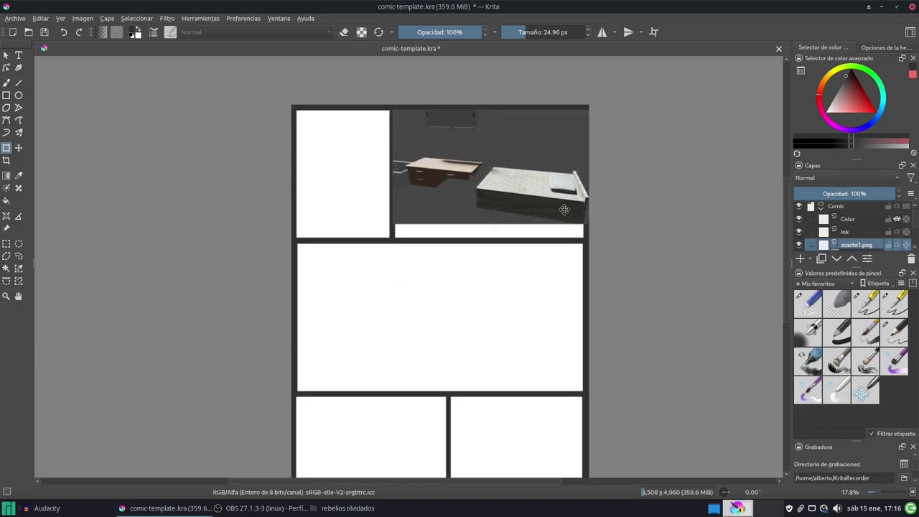
pyautogui.moveTo(560, 214)
pyautogui.mouseDown()
pyautogui.moveTo(555, 223)
pyautogui.moveTo(541, 206)
pyautogui.mouseUp()
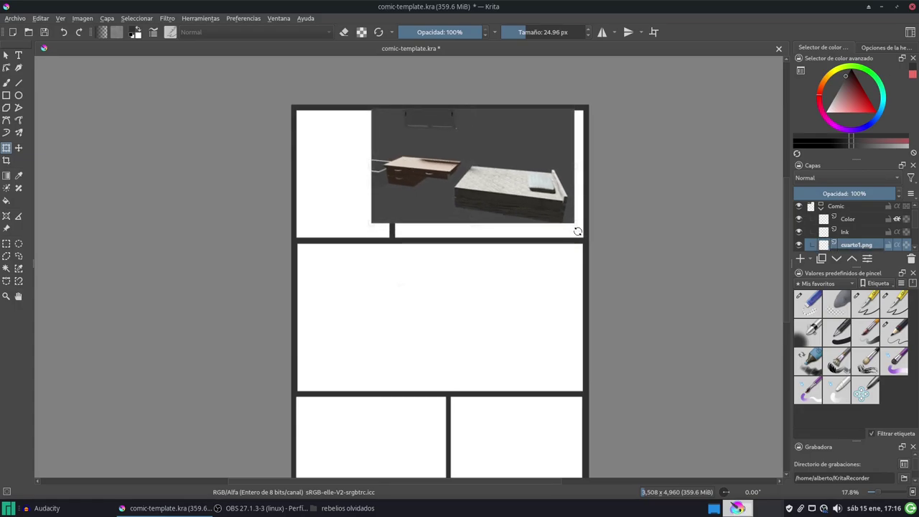
pyautogui.moveTo(574, 224); pyautogui.dragTo(605, 253)
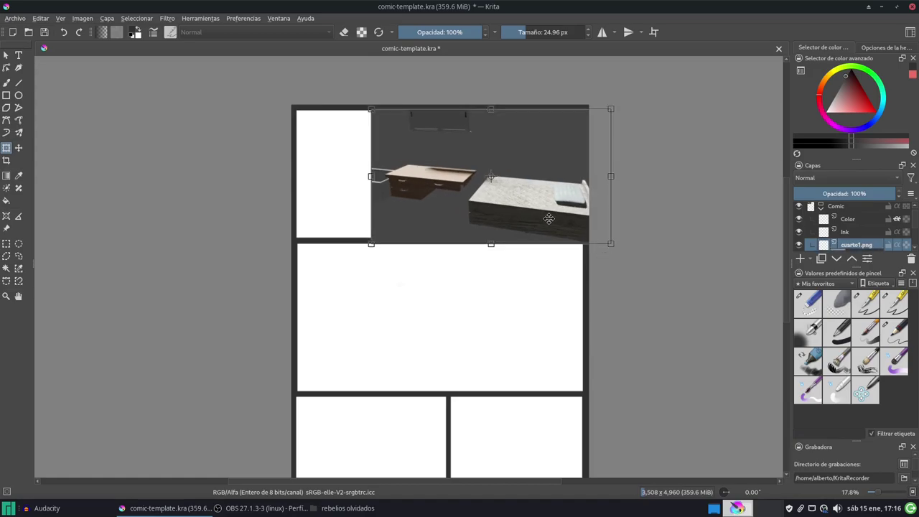
pyautogui.moveTo(528, 209)
pyautogui.mouseDown()
pyautogui.moveTo(535, 217)
pyautogui.moveTo(528, 211)
pyautogui.mouseUp()
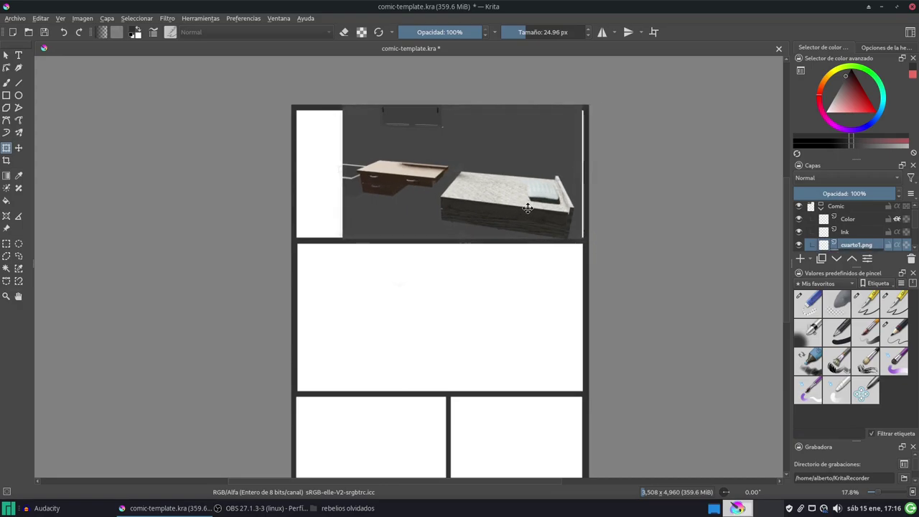
pyautogui.moveTo(527, 210); pyautogui.dragTo(535, 215)
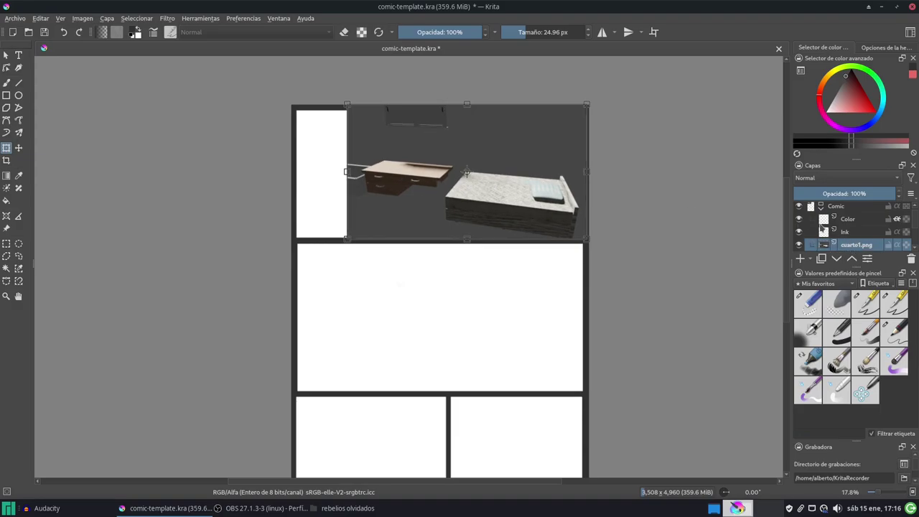
# Step: Set cuarto1.png to 40% opacity, then shift the Division lines layer's vertical top-panel divider left
pyautogui.click(833, 194)
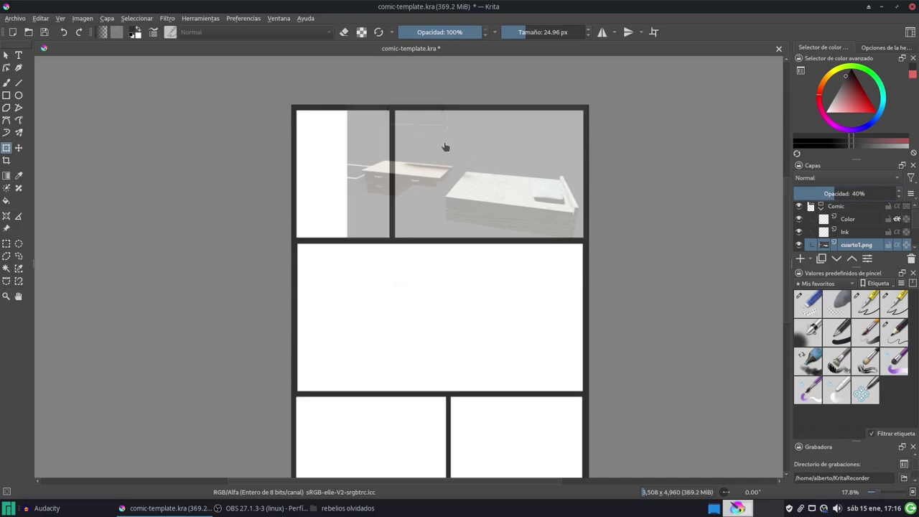
pyautogui.scroll(-3, 915, 225)
pyautogui.click(850, 233)
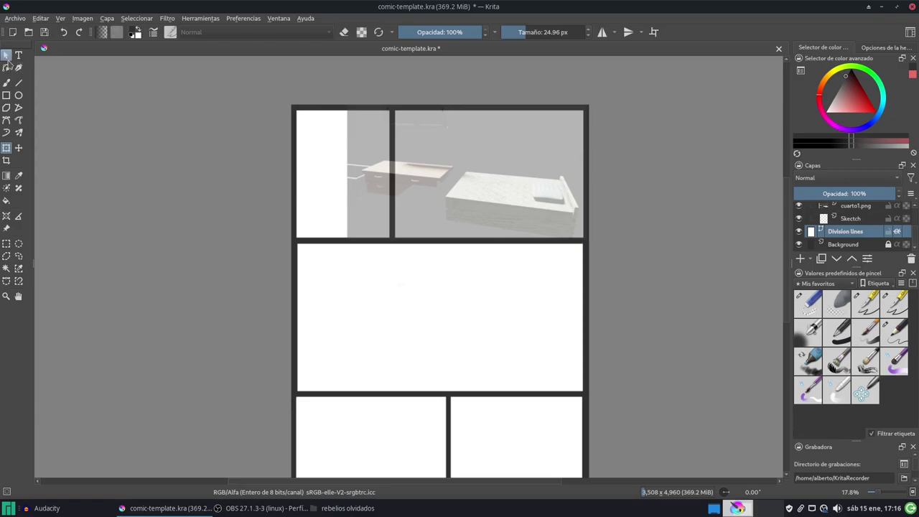
pyautogui.click(6, 55)
pyautogui.moveTo(351, 83); pyautogui.dragTo(423, 251)
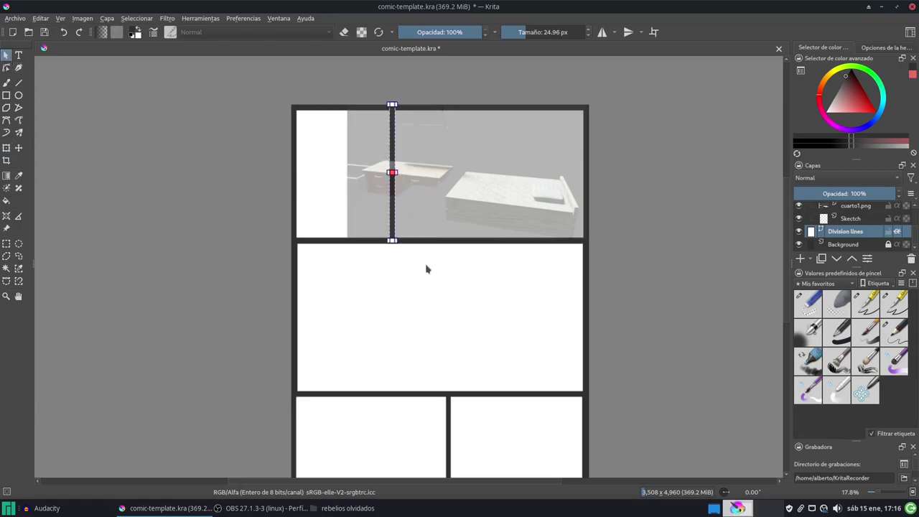
pyautogui.moveTo(392, 141); pyautogui.dragTo(342, 142)
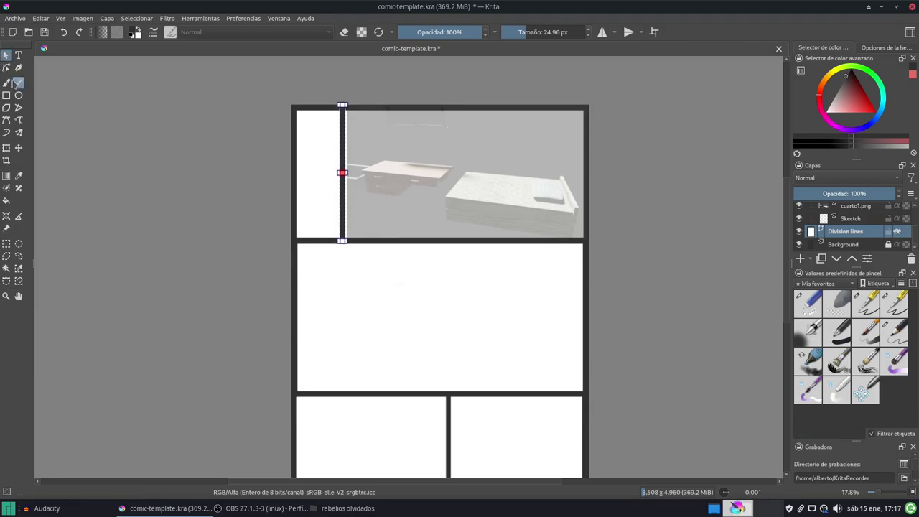
# Step: Choose the Line tool and a 10 px Pencil-2 brush, zoomed in on the bed
pyautogui.click(19, 82)
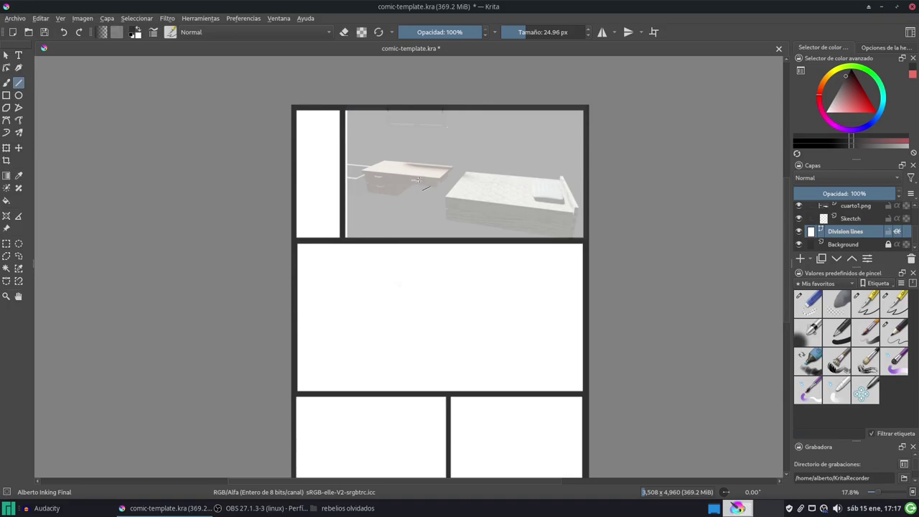
pyautogui.scroll(1, 431, 156)
pyautogui.scroll(1, 431, 155)
pyautogui.scroll(1, 438, 142)
pyautogui.scroll(1, 438, 142)
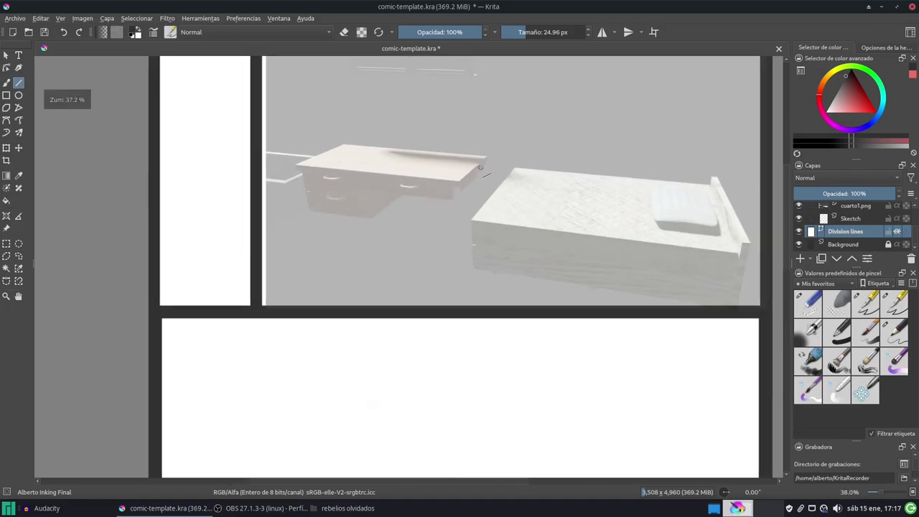
pyautogui.scroll(1, 439, 161)
pyautogui.moveTo(416, 215); pyautogui.dragTo(458, 165)
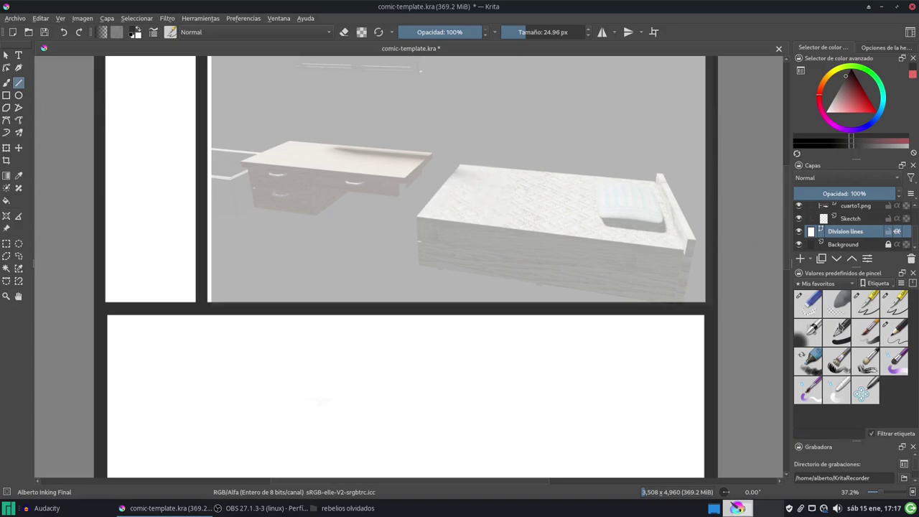
pyautogui.click(893, 332)
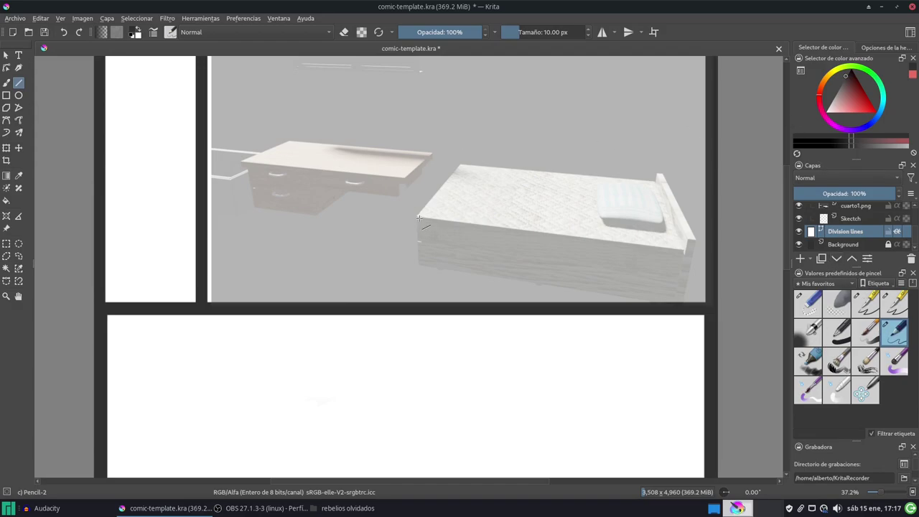
# Step: Trace the bed's front top, back top and right edges with straight lines
pyautogui.moveTo(419, 218); pyautogui.dragTo(476, 148)
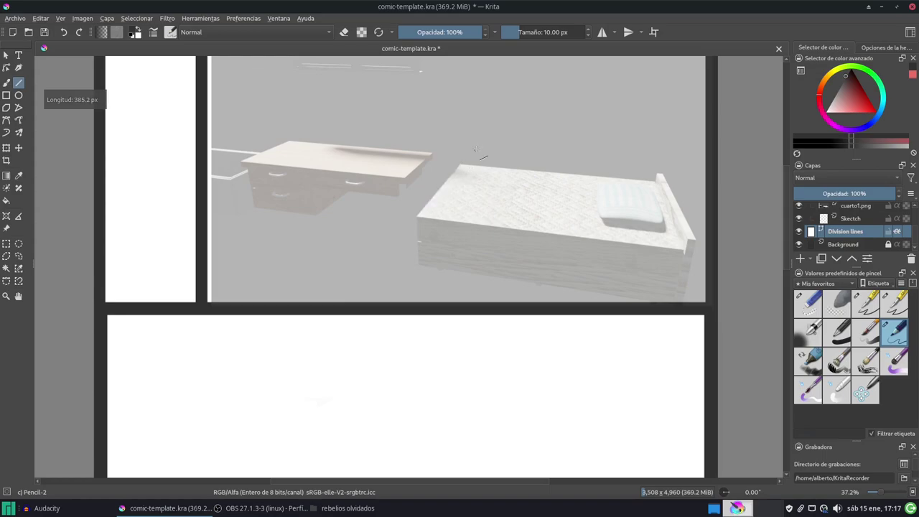
pyautogui.moveTo(477, 149)
pyautogui.mouseDown()
pyautogui.moveTo(663, 204)
pyautogui.moveTo(667, 192)
pyautogui.moveTo(635, 127)
pyautogui.moveTo(646, 129)
pyautogui.moveTo(673, 197)
pyautogui.mouseUp()
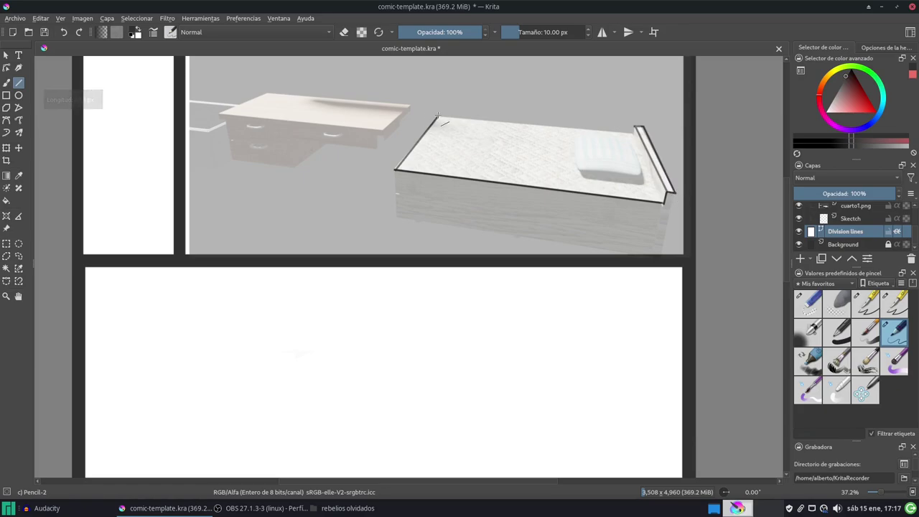
pyautogui.moveTo(436, 116); pyautogui.dragTo(438, 117)
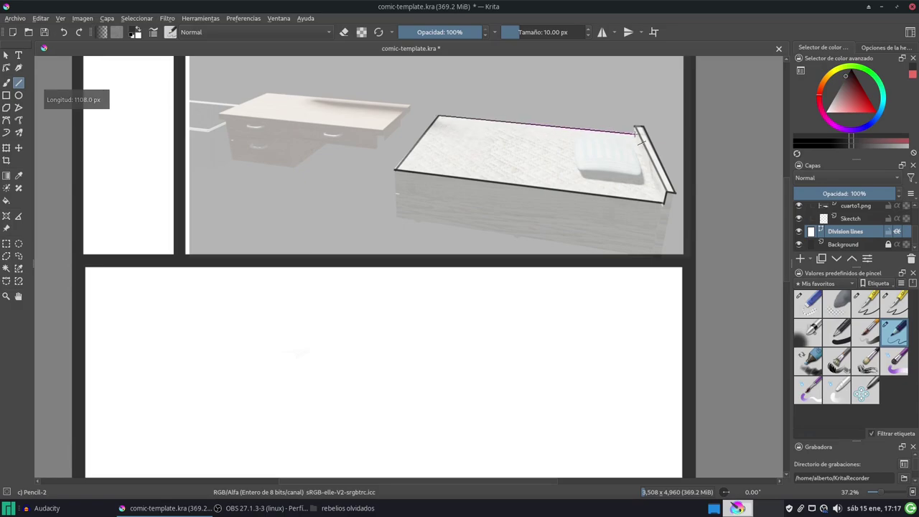
pyautogui.moveTo(441, 115); pyautogui.dragTo(635, 129)
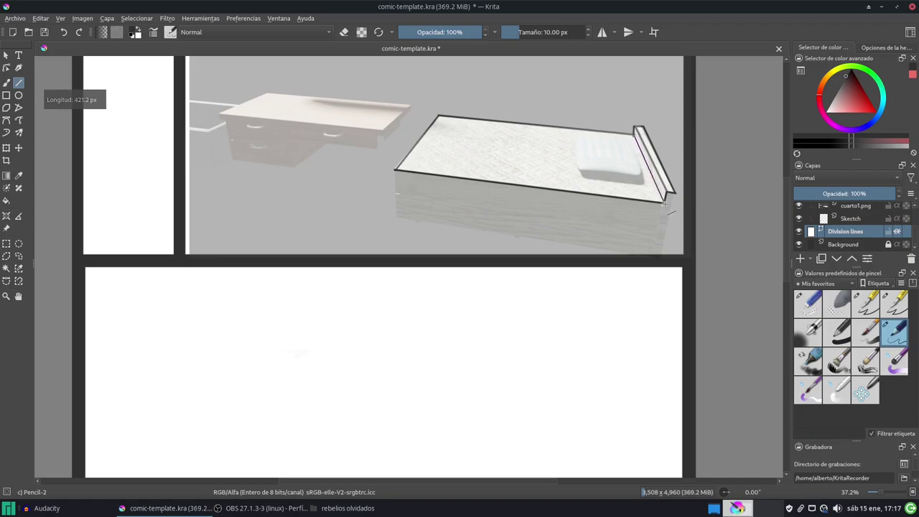
pyautogui.moveTo(634, 135); pyautogui.dragTo(666, 202)
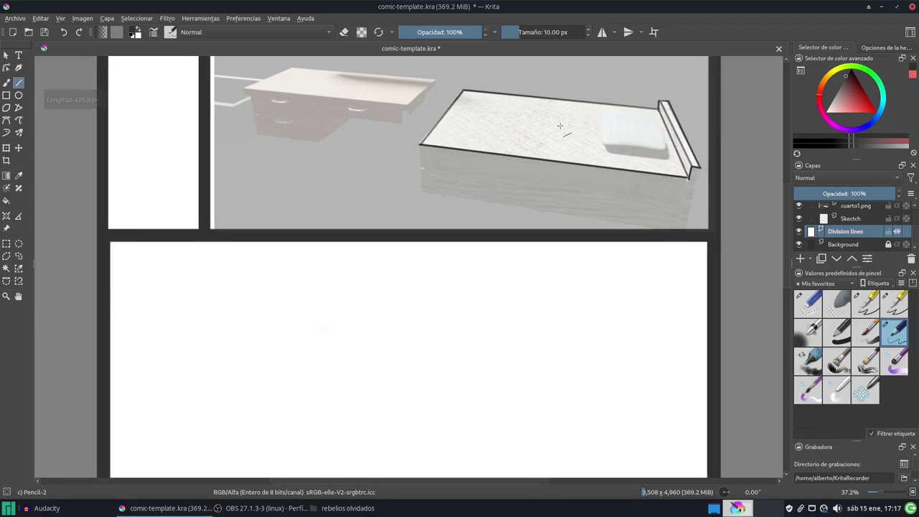
# Step: Add the bed's corner verticals, long bottom edge and a short lower-left leg
pyautogui.moveTo(422, 145); pyautogui.dragTo(420, 166)
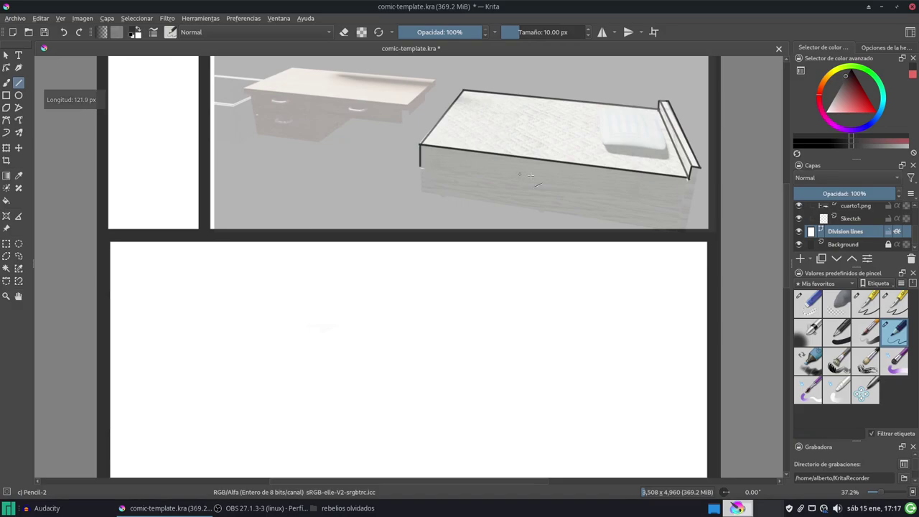
pyautogui.click(621, 147)
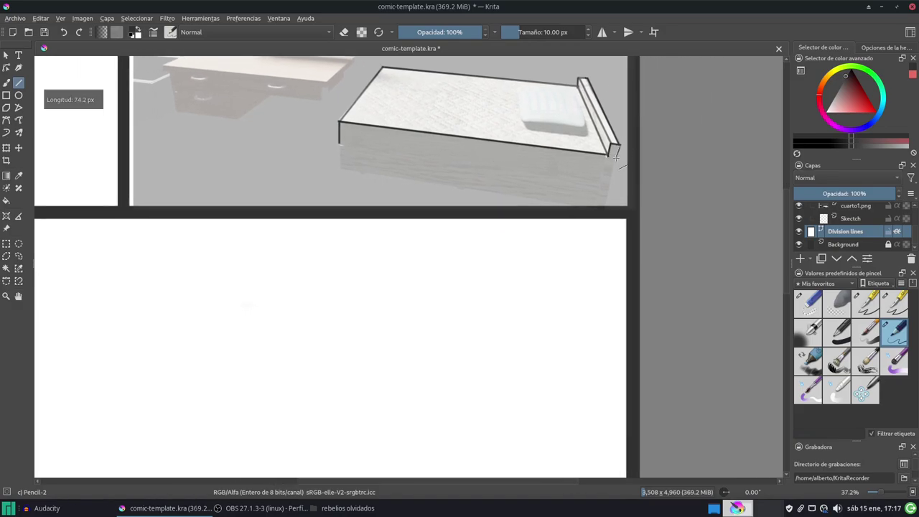
pyautogui.moveTo(616, 157)
pyautogui.mouseDown()
pyautogui.moveTo(619, 147)
pyautogui.moveTo(605, 208)
pyautogui.mouseUp()
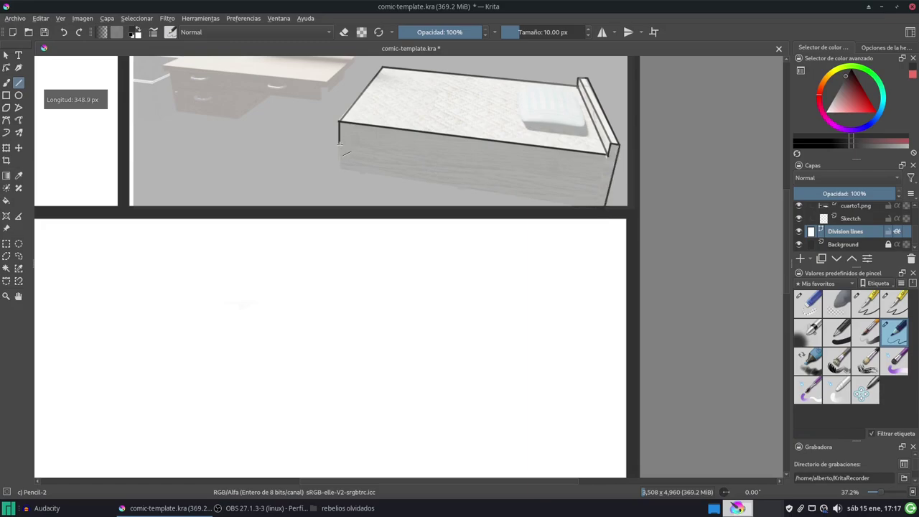
pyautogui.moveTo(340, 142); pyautogui.dragTo(611, 185)
pyautogui.moveTo(339, 143)
pyautogui.mouseDown()
pyautogui.moveTo(339, 169)
pyautogui.moveTo(608, 211)
pyautogui.mouseUp()
pyautogui.scroll(1, 428, 207)
pyautogui.scroll(3, 353, 169)
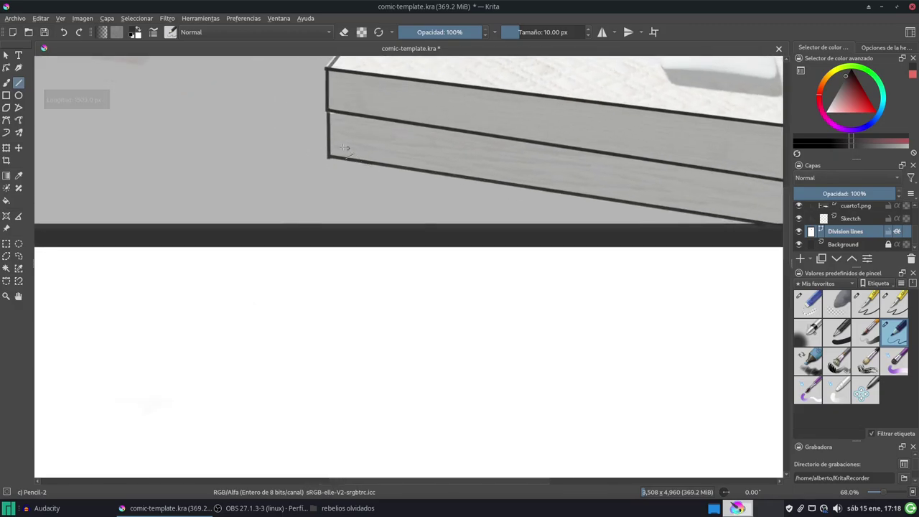
pyautogui.moveTo(332, 158)
pyautogui.mouseDown()
pyautogui.moveTo(337, 166)
pyautogui.moveTo(349, 160)
pyautogui.mouseUp()
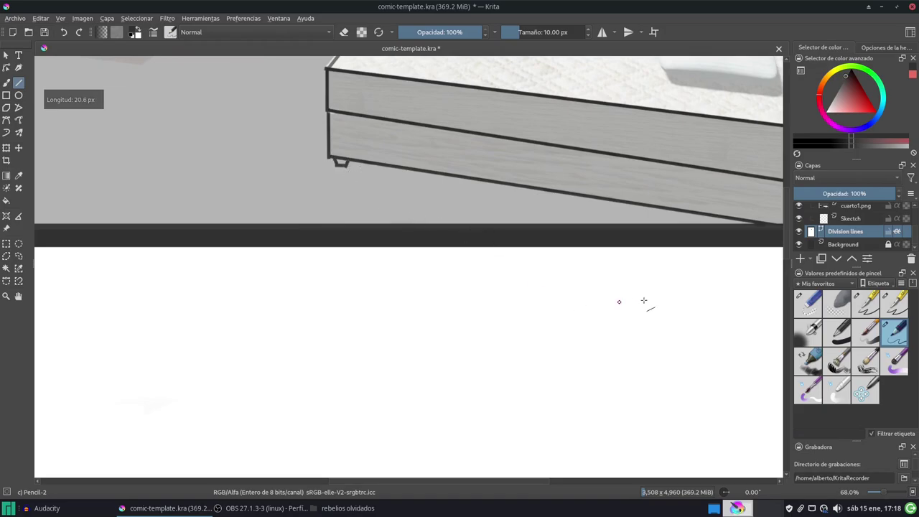
pyautogui.moveTo(740, 295); pyautogui.dragTo(517, 265)
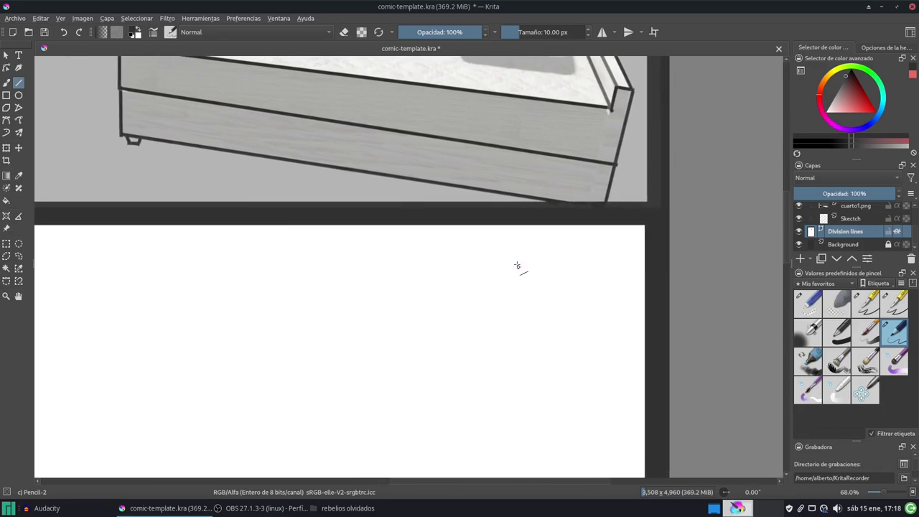
pyautogui.scroll(5, 494, 263)
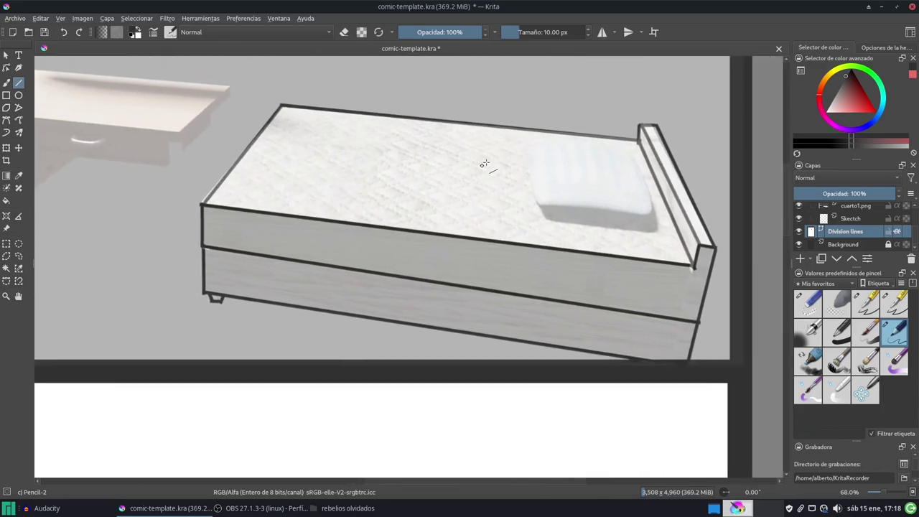
pyautogui.click(7, 82)
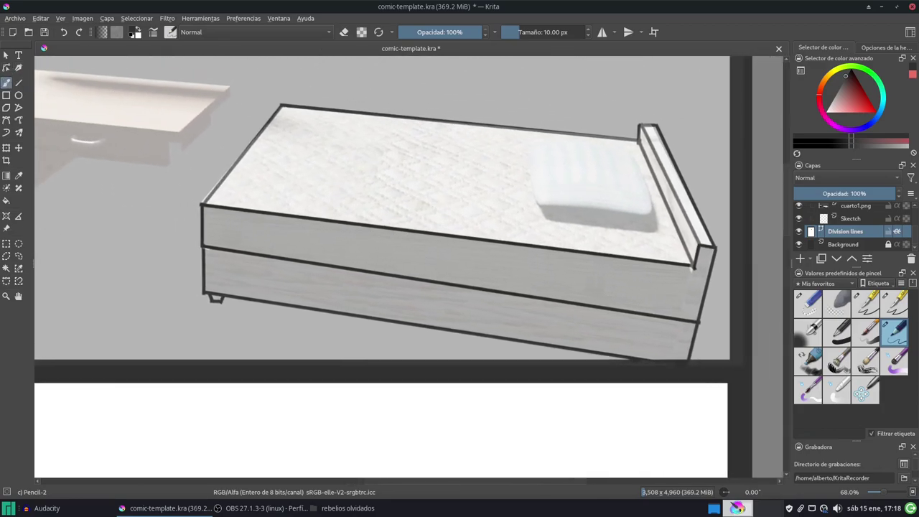
# Step: Undo the bed strokes that were drawn on the wrong layer
pyautogui.click(535, 141)
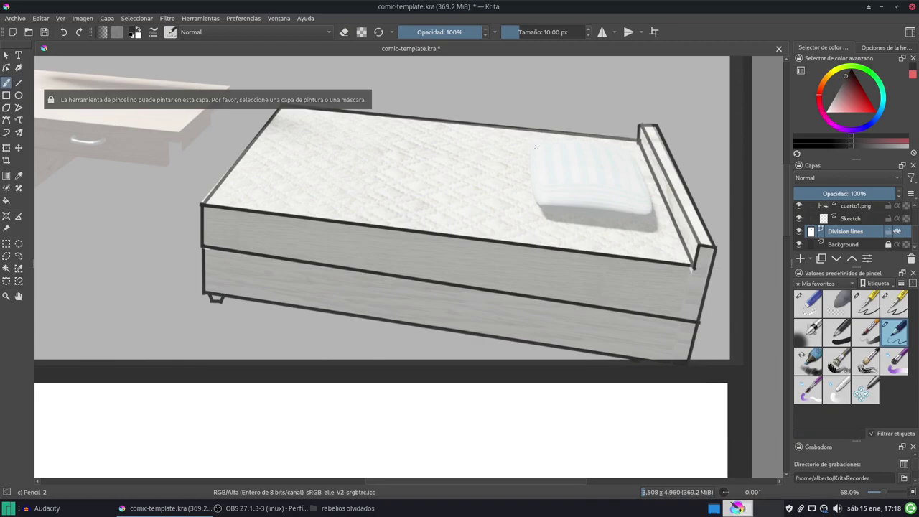
pyautogui.hotkey('ctrl', 'z')
pyautogui.hotkey('ctrl', 'z')
pyautogui.hotkey('ctrl', 'z')
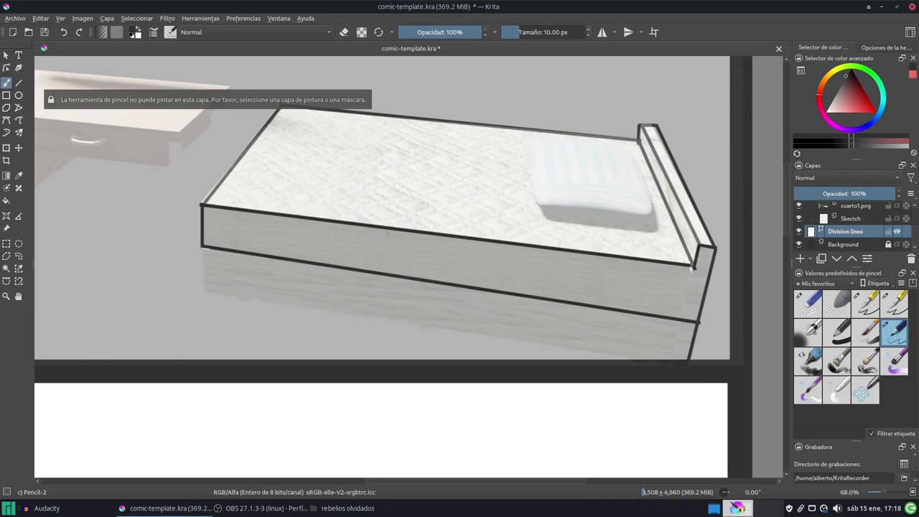
pyautogui.hotkey('ctrl', 'z')
pyautogui.hotkey('ctrl', 'z')
pyautogui.hotkey('ctrl', 'z')
pyautogui.hotkey('ctrl', 'z')
pyautogui.hotkey('ctrl', 'z')
pyautogui.hotkey('ctrl', 'z')
pyautogui.hotkey('ctrl', 'z')
pyautogui.hotkey('ctrl', 'z')
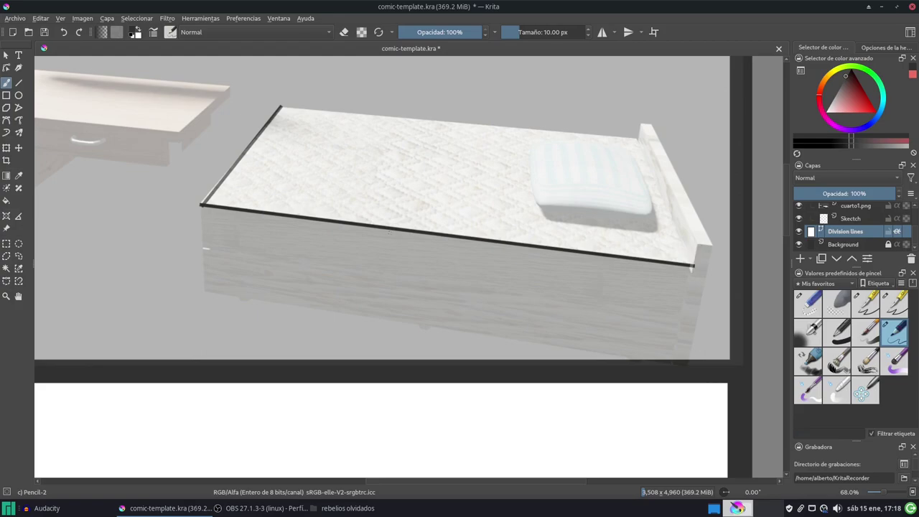
pyautogui.hotkey('ctrl', 'z')
pyautogui.hotkey('ctrl', 'z')
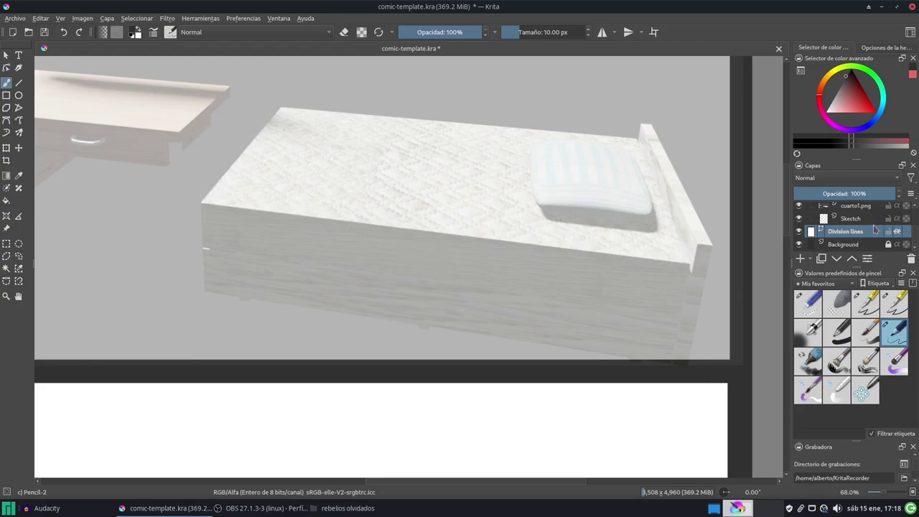
# Step: On the Sketch layer, redraw the bed's top, back, headboard and side edges with straight lines
pyautogui.click(854, 223)
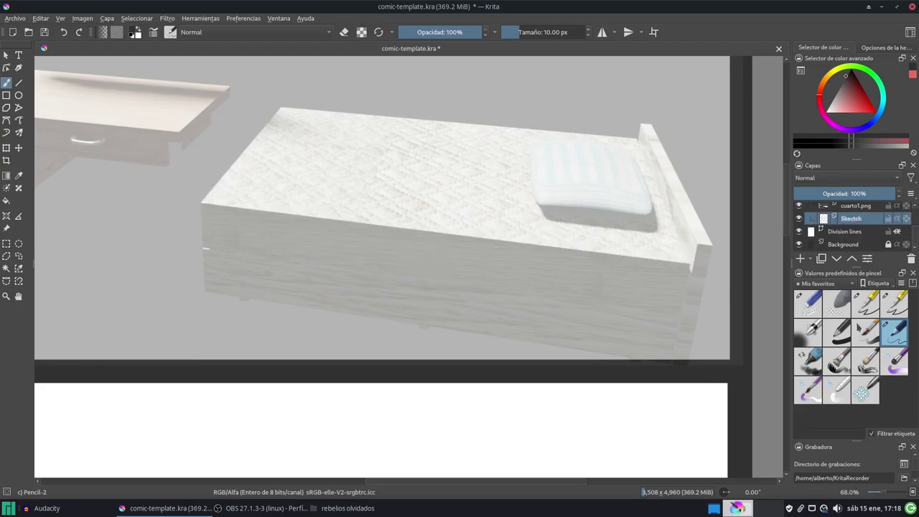
pyautogui.click(18, 82)
pyautogui.moveTo(280, 106); pyautogui.dragTo(202, 203)
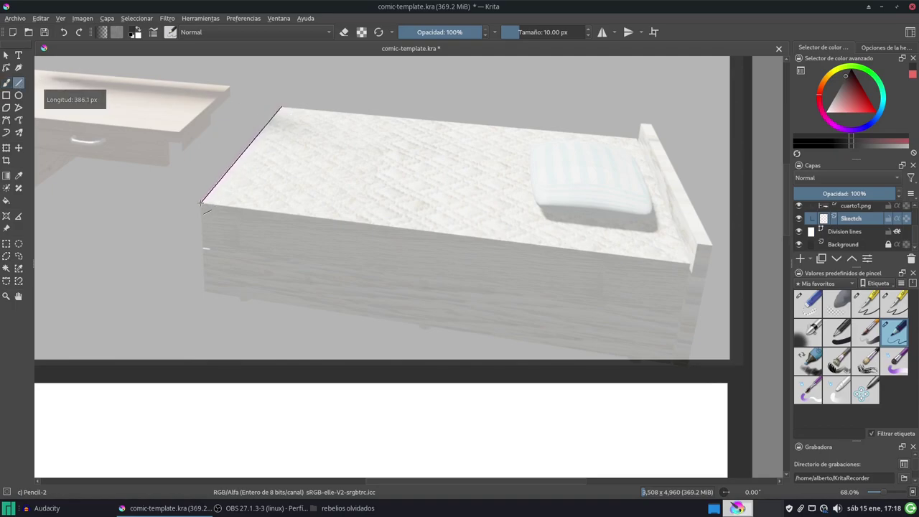
pyautogui.moveTo(278, 106)
pyautogui.mouseDown()
pyautogui.moveTo(639, 140)
pyautogui.moveTo(640, 125)
pyautogui.moveTo(637, 138)
pyautogui.moveTo(653, 122)
pyautogui.mouseUp()
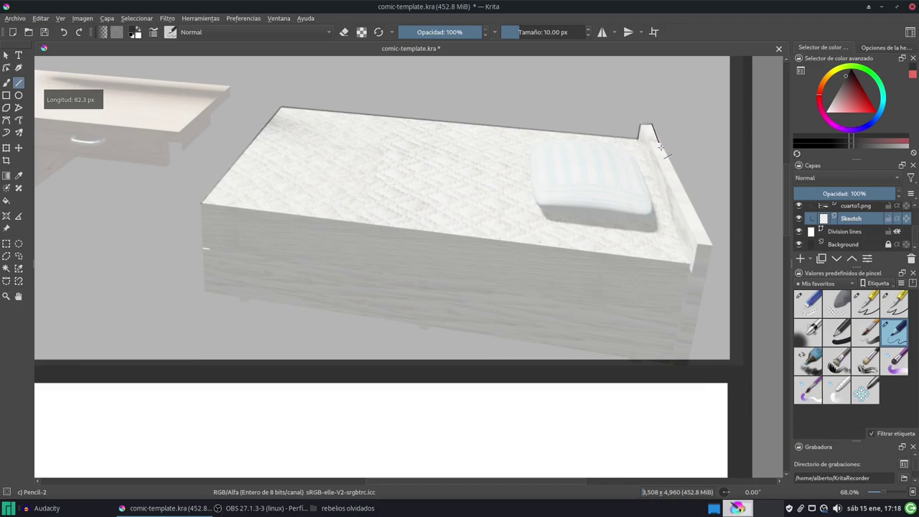
pyautogui.moveTo(653, 123)
pyautogui.mouseDown()
pyautogui.moveTo(714, 247)
pyautogui.moveTo(694, 246)
pyautogui.mouseUp()
pyautogui.moveTo(644, 127)
pyautogui.mouseDown()
pyautogui.moveTo(700, 246)
pyautogui.moveTo(674, 357)
pyautogui.mouseUp()
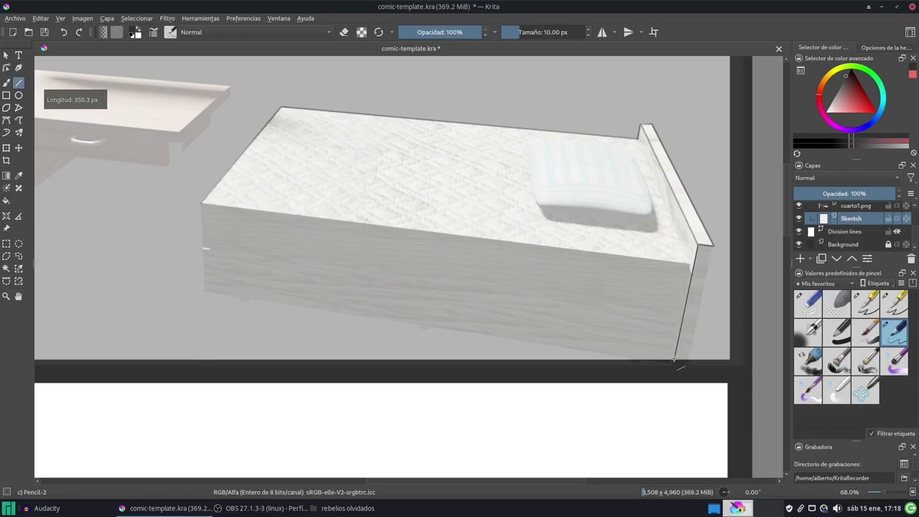
pyautogui.moveTo(712, 246); pyautogui.dragTo(689, 357)
pyautogui.moveTo(689, 264); pyautogui.dragTo(641, 137)
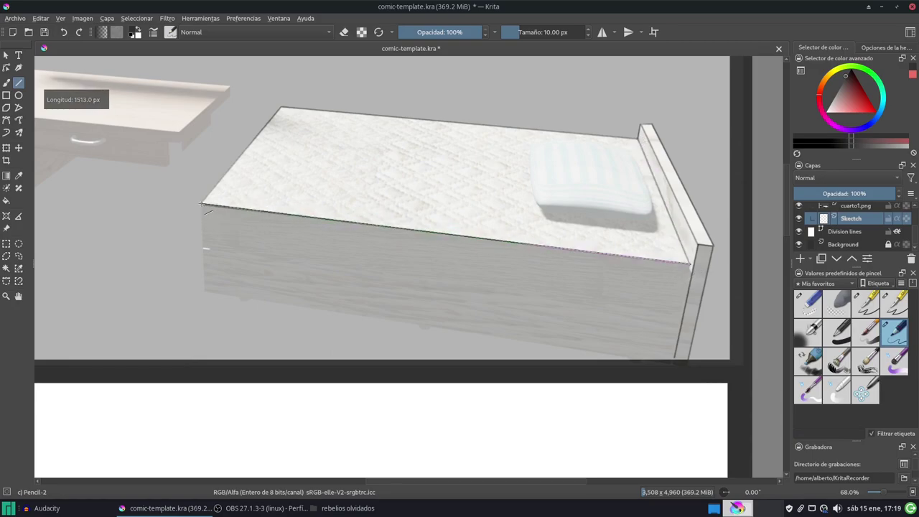
pyautogui.moveTo(680, 263)
pyautogui.mouseDown()
pyautogui.moveTo(200, 204)
pyautogui.moveTo(201, 248)
pyautogui.moveTo(684, 320)
pyautogui.mouseUp()
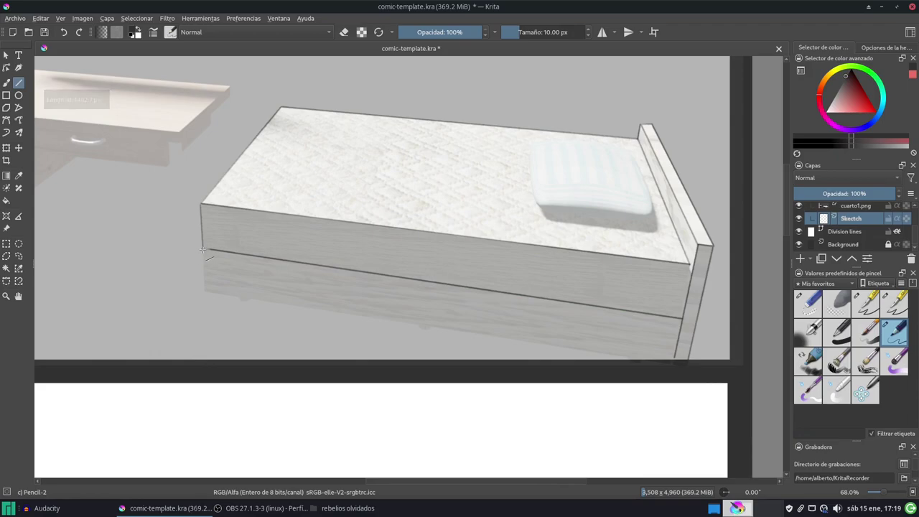
pyautogui.moveTo(201, 248)
pyautogui.mouseDown()
pyautogui.moveTo(203, 295)
pyautogui.moveTo(676, 363)
pyautogui.mouseUp()
# Step: Draw a small leg under the bed's corner
pyautogui.scroll(-2, 438, 302)
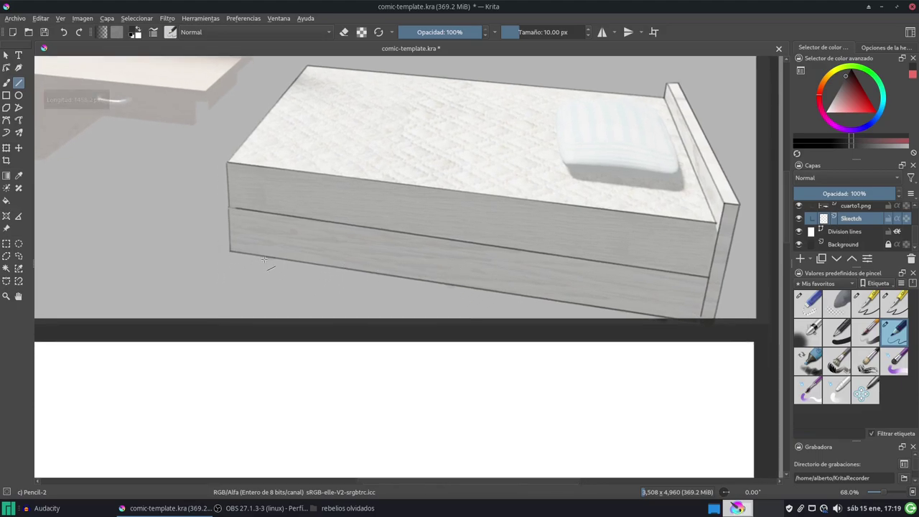
pyautogui.moveTo(264, 259); pyautogui.dragTo(267, 261)
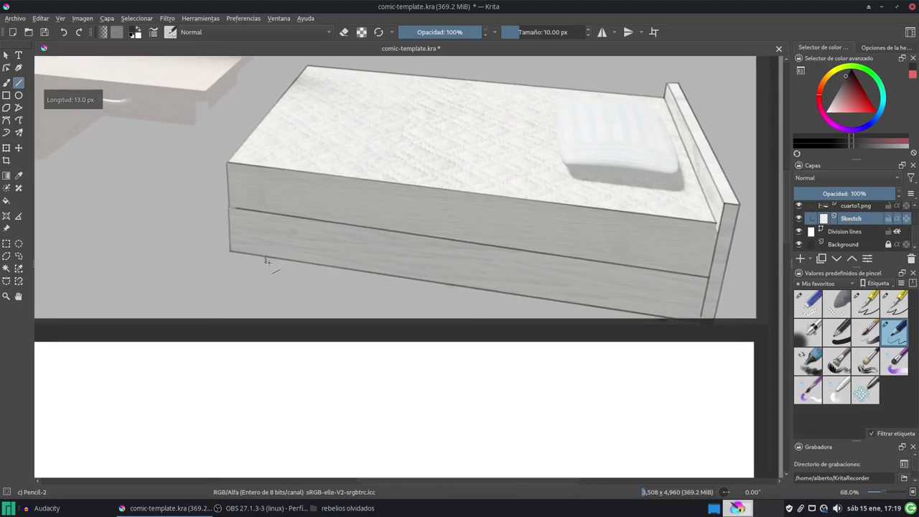
pyautogui.moveTo(267, 261); pyautogui.dragTo(271, 262)
pyautogui.scroll(6, 503, 216)
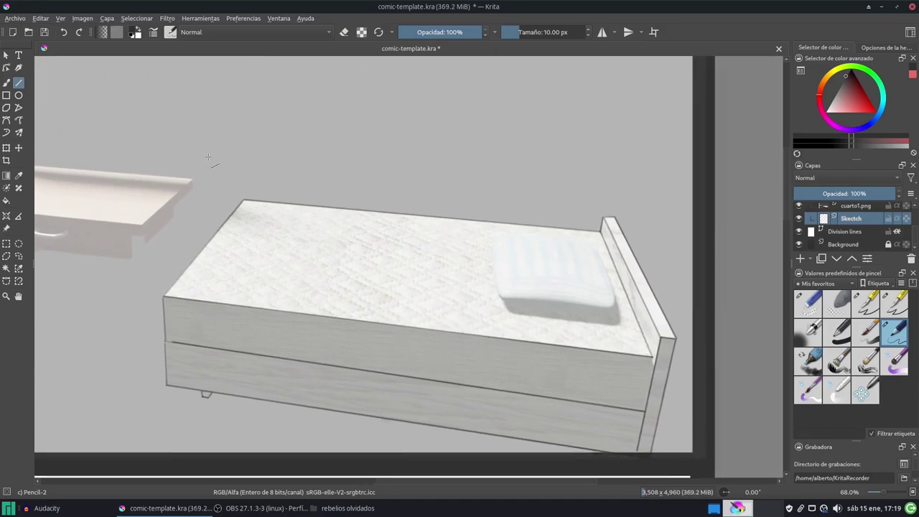
# Step: Sketch the pillow's bottom edge and underside strokes freehand
pyautogui.click(6, 83)
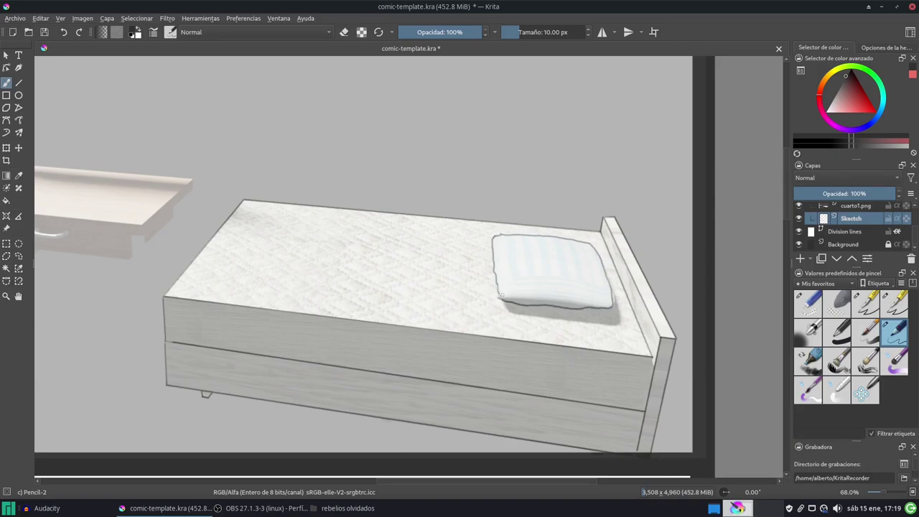
pyautogui.moveTo(499, 296); pyautogui.dragTo(545, 290)
pyautogui.moveTo(471, 267); pyautogui.dragTo(448, 192)
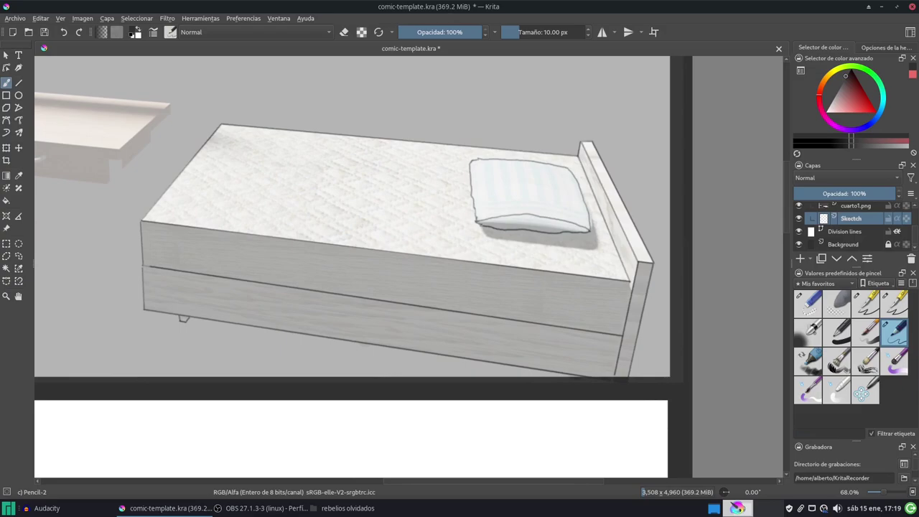
pyautogui.moveTo(540, 245); pyautogui.dragTo(590, 247)
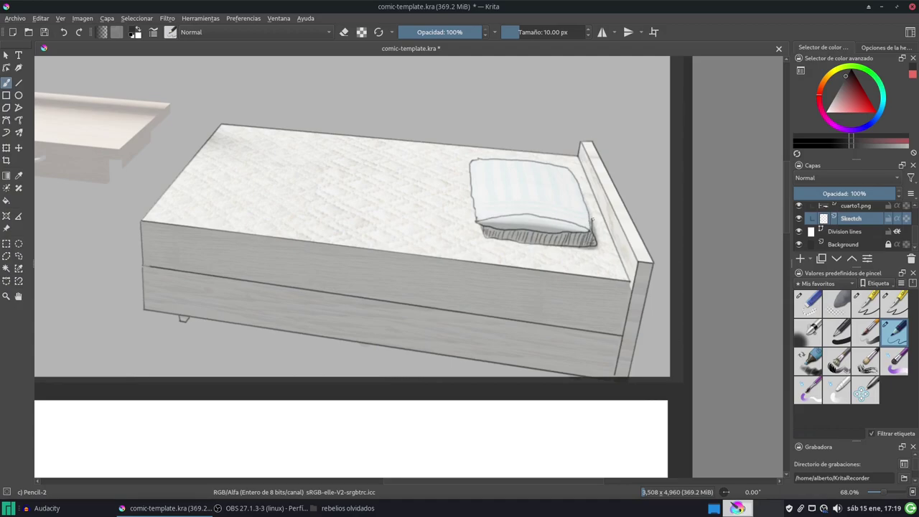
pyautogui.scroll(2, 913, 231)
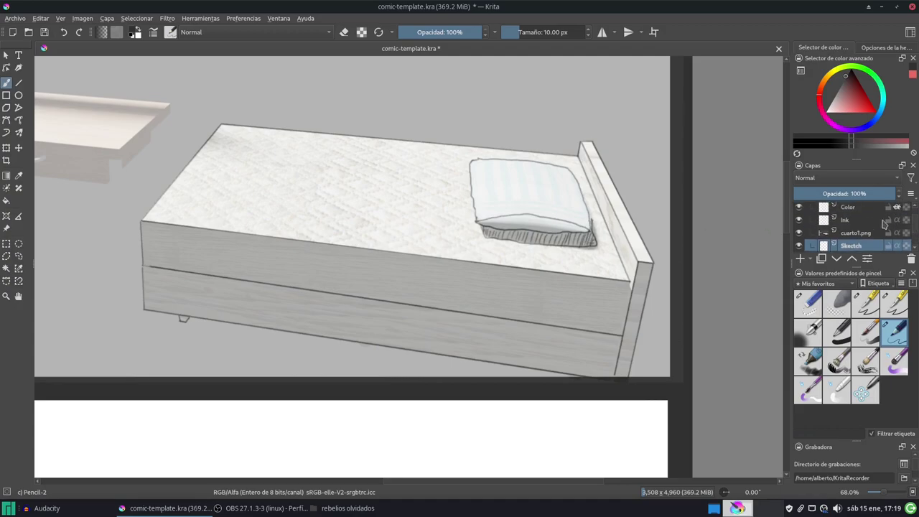
# Step: Trace the desk top's right, front and left edges plus its front leg with straight lines
pyautogui.moveTo(317, 188); pyautogui.dragTo(655, 229)
pyautogui.click(19, 82)
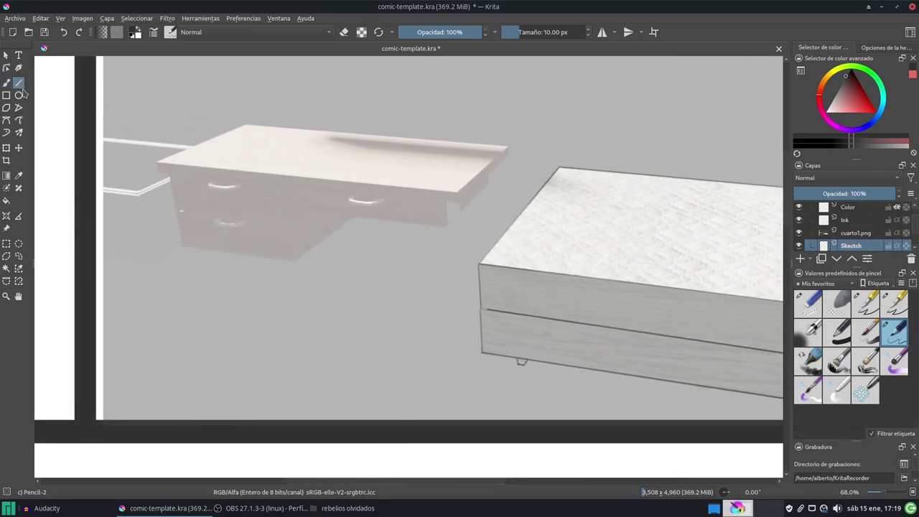
pyautogui.moveTo(456, 193); pyautogui.dragTo(457, 194)
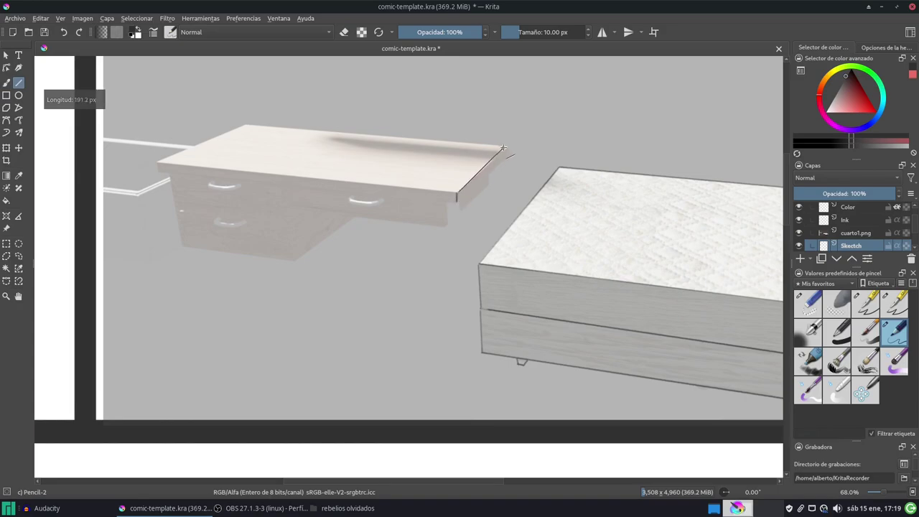
pyautogui.moveTo(456, 192)
pyautogui.mouseDown()
pyautogui.moveTo(507, 147)
pyautogui.moveTo(463, 208)
pyautogui.moveTo(460, 280)
pyautogui.mouseUp()
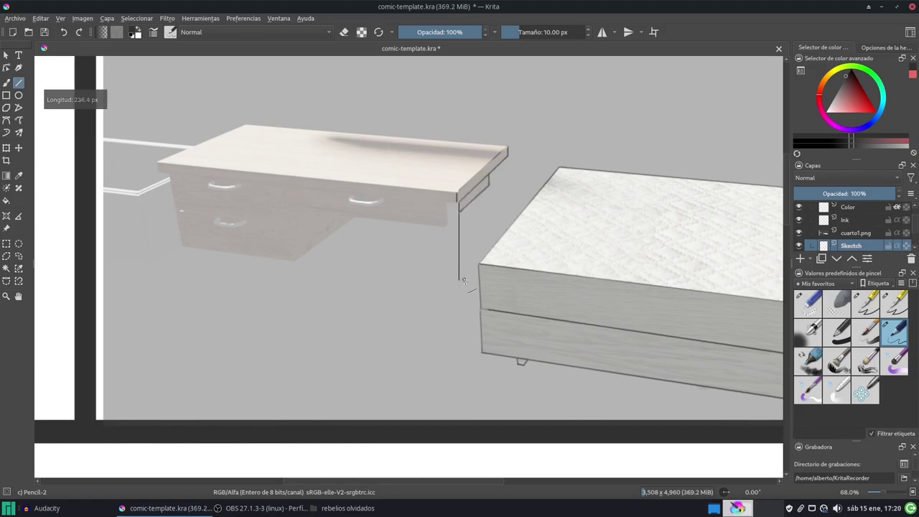
pyautogui.moveTo(464, 319); pyautogui.dragTo(463, 324)
pyautogui.moveTo(458, 202)
pyautogui.mouseDown()
pyautogui.moveTo(160, 177)
pyautogui.moveTo(155, 163)
pyautogui.mouseUp()
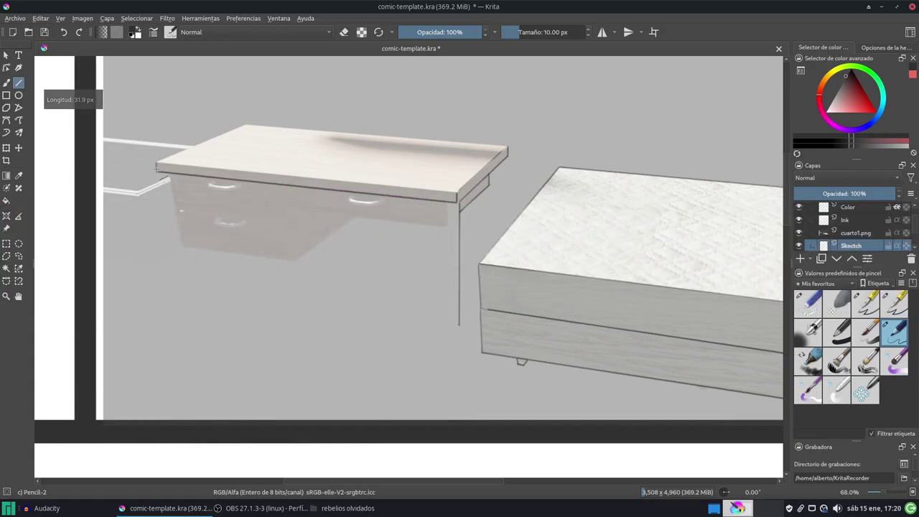
pyautogui.moveTo(155, 164)
pyautogui.mouseDown()
pyautogui.moveTo(248, 123)
pyautogui.moveTo(508, 147)
pyautogui.mouseUp()
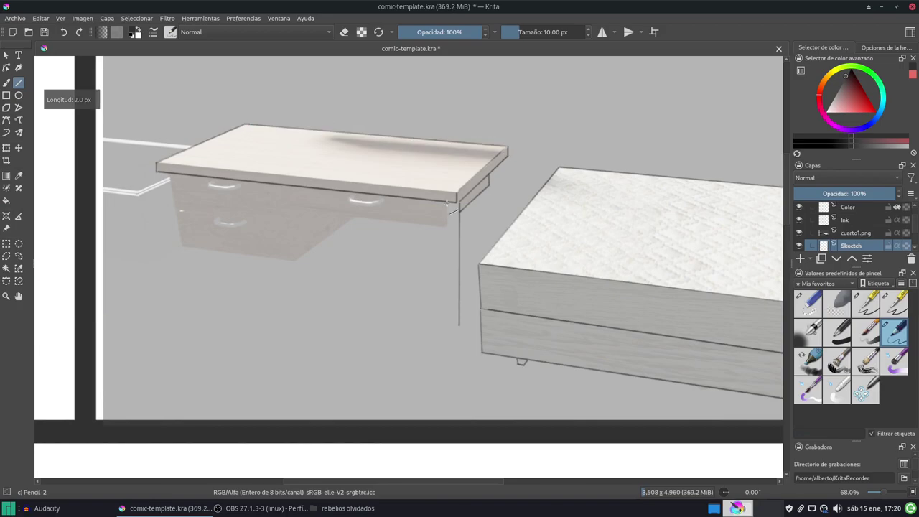
pyautogui.moveTo(447, 239); pyautogui.dragTo(449, 342)
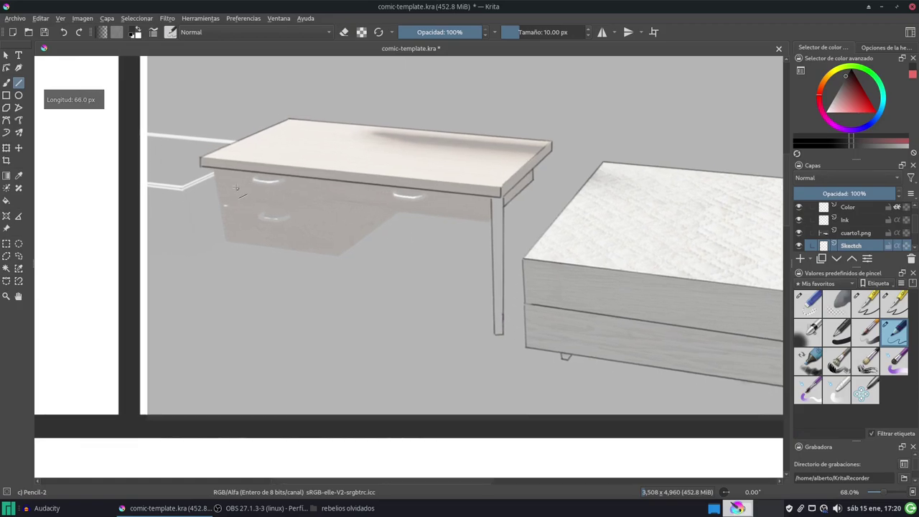
# Step: Draw the desk's back leg and begin a line along the drawer edge
pyautogui.moveTo(198, 198); pyautogui.dragTo(236, 188)
pyautogui.moveTo(382, 199); pyautogui.dragTo(445, 158)
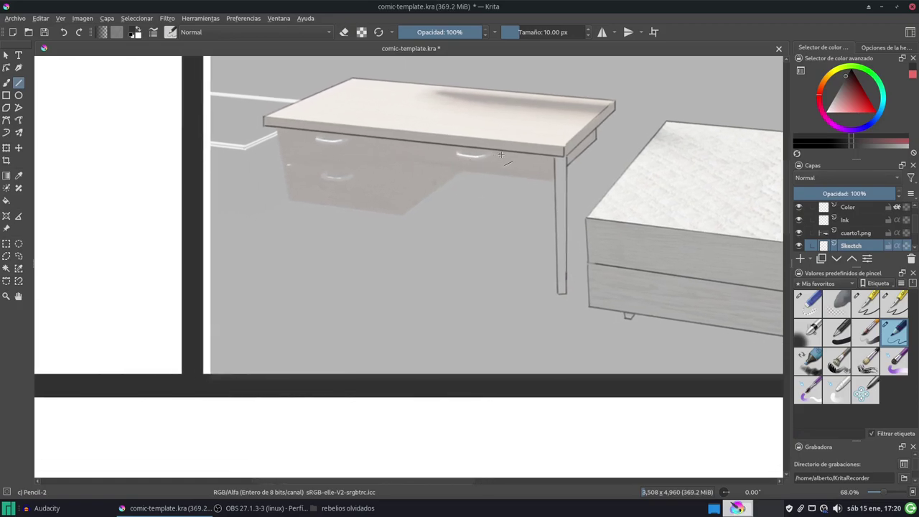
pyautogui.moveTo(601, 124); pyautogui.dragTo(594, 209)
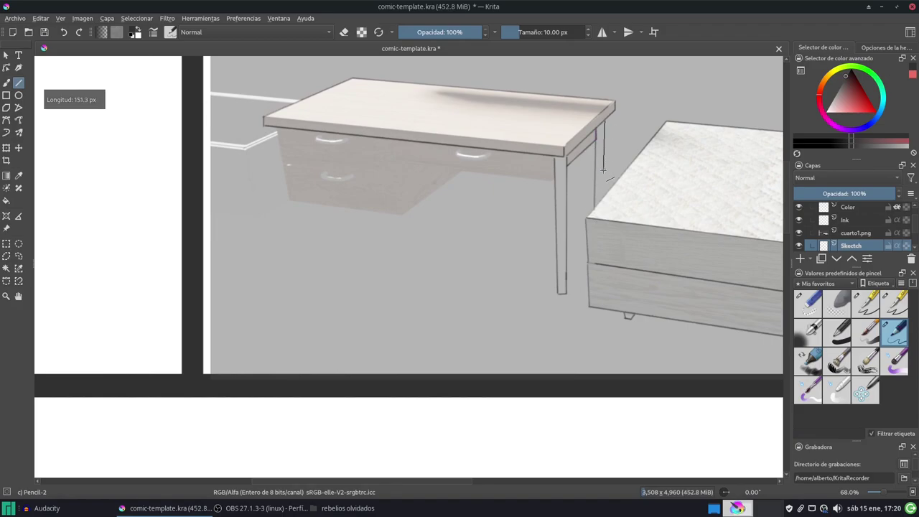
pyautogui.moveTo(605, 121); pyautogui.dragTo(601, 202)
pyautogui.moveTo(272, 122); pyautogui.dragTo(273, 126)
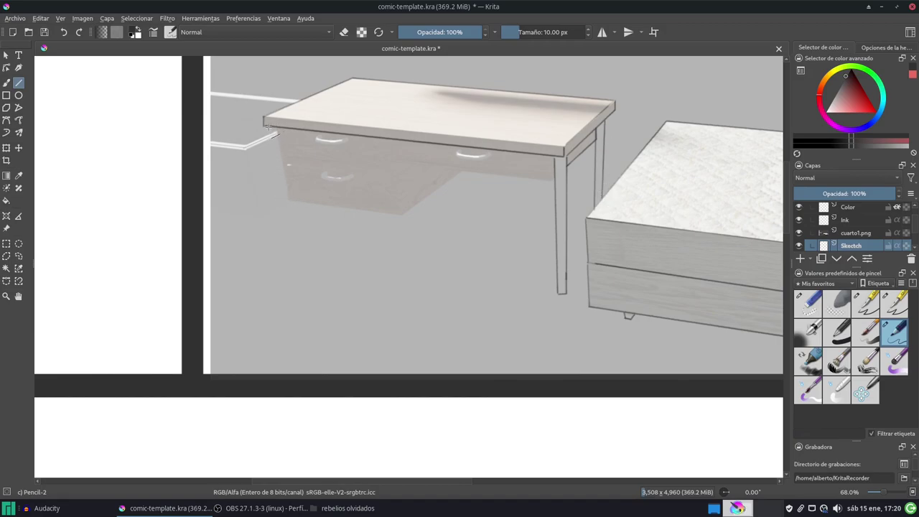
pyautogui.scroll(3, 269, 126)
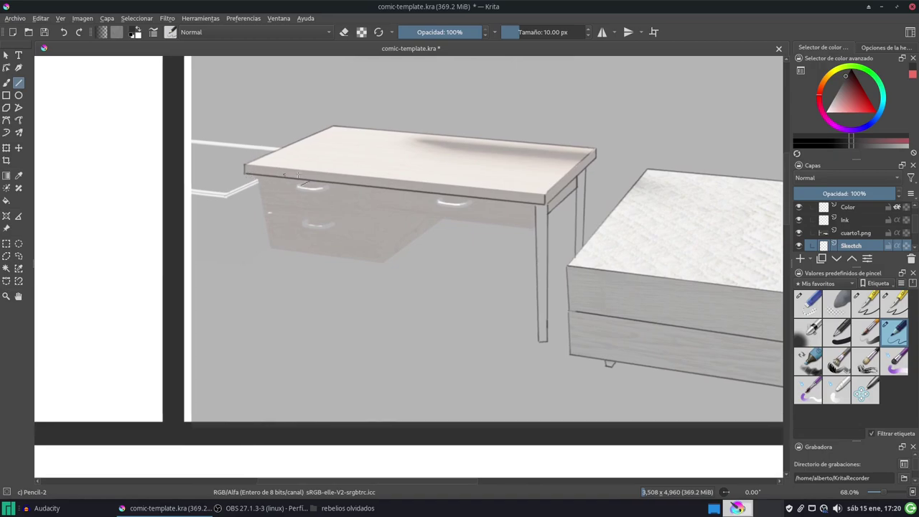
pyautogui.moveTo(535, 229)
pyautogui.mouseDown()
pyautogui.moveTo(370, 195)
pyautogui.moveTo(371, 188)
pyautogui.moveTo(376, 205)
pyautogui.mouseUp()
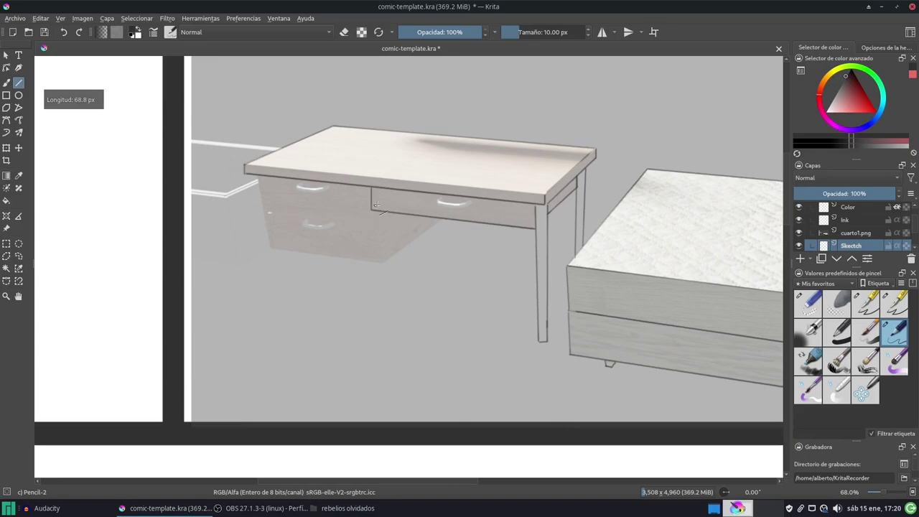
# Step: Lower the cuarto1.png layer's opacity to about 54% and start the drawer's right-edge line
pyautogui.click(866, 234)
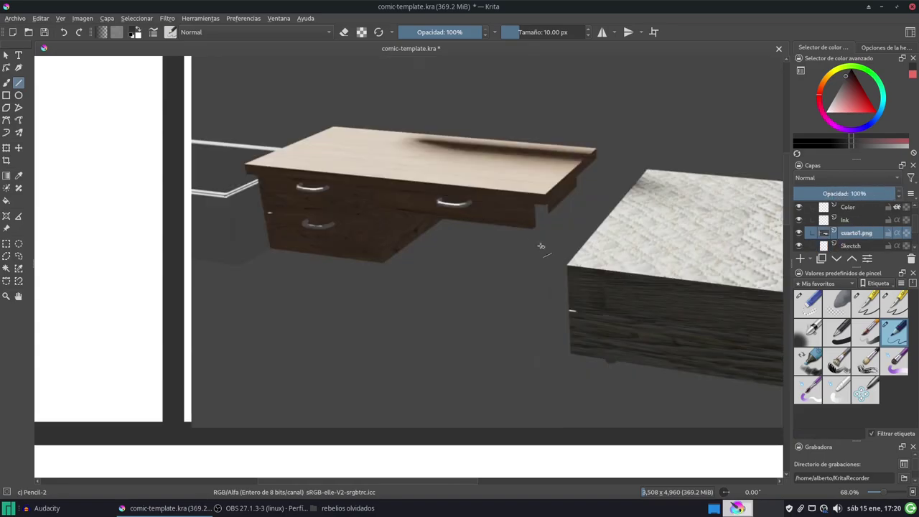
pyautogui.moveTo(539, 246); pyautogui.dragTo(483, 158)
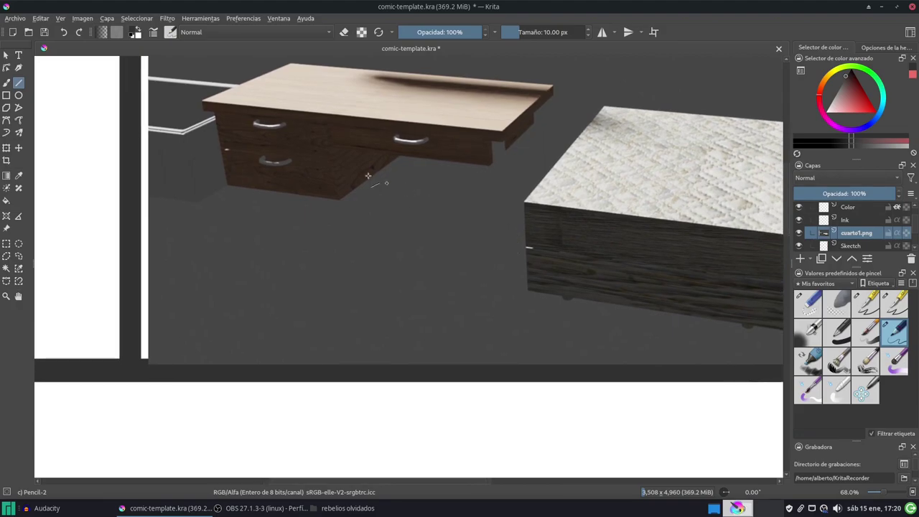
pyautogui.moveTo(325, 147); pyautogui.dragTo(420, 184)
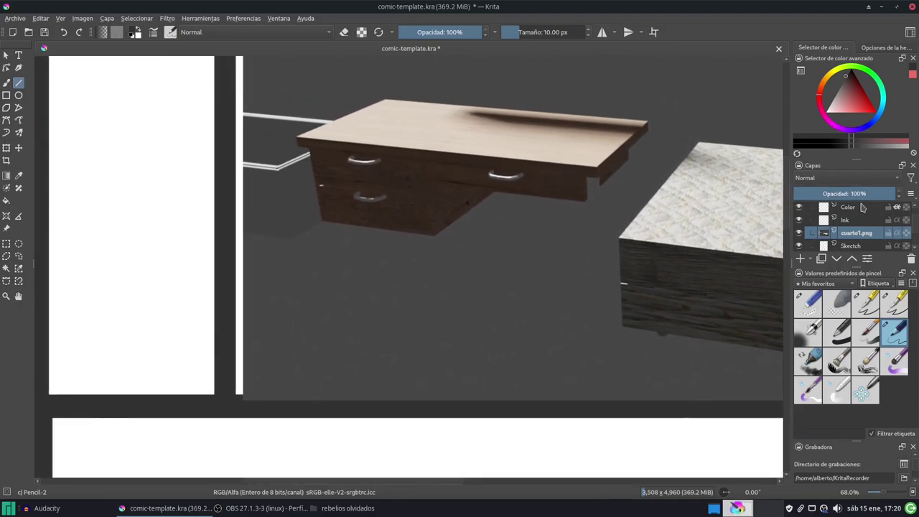
pyautogui.click(845, 194)
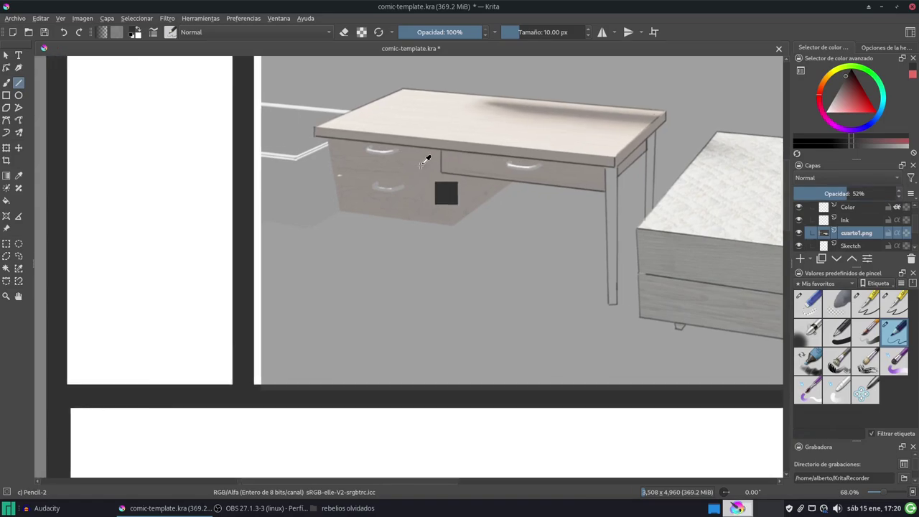
pyautogui.scroll(1, 437, 169)
pyautogui.click(445, 174)
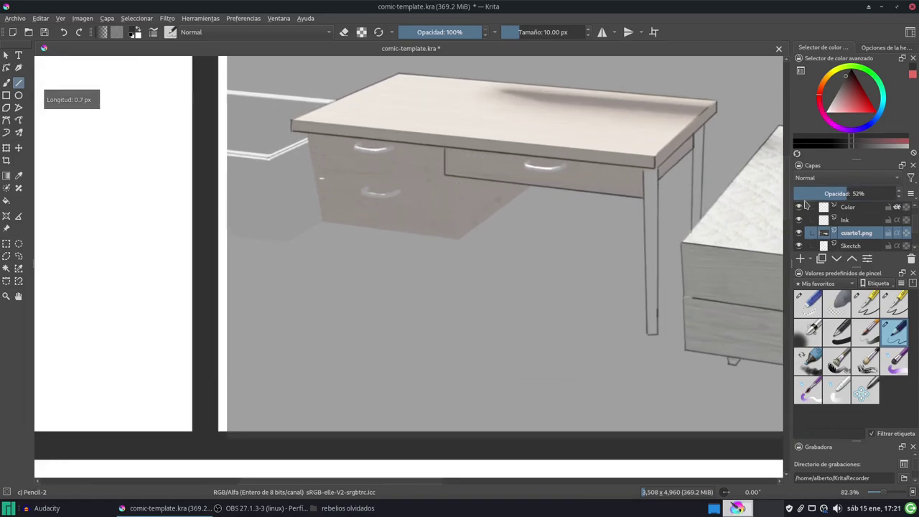
pyautogui.moveTo(861, 194); pyautogui.dragTo(896, 194)
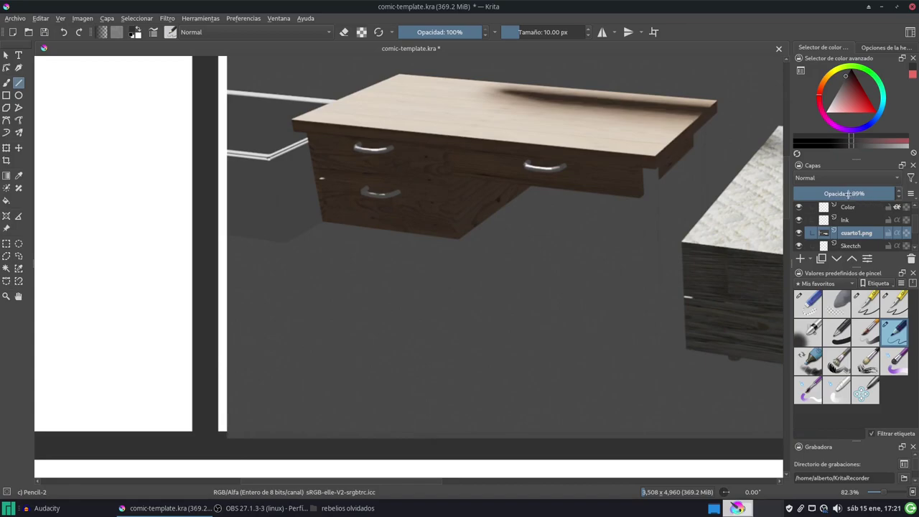
pyautogui.click(847, 193)
pyautogui.moveTo(445, 175)
pyautogui.mouseDown()
pyautogui.moveTo(451, 237)
pyautogui.moveTo(459, 234)
pyautogui.mouseUp()
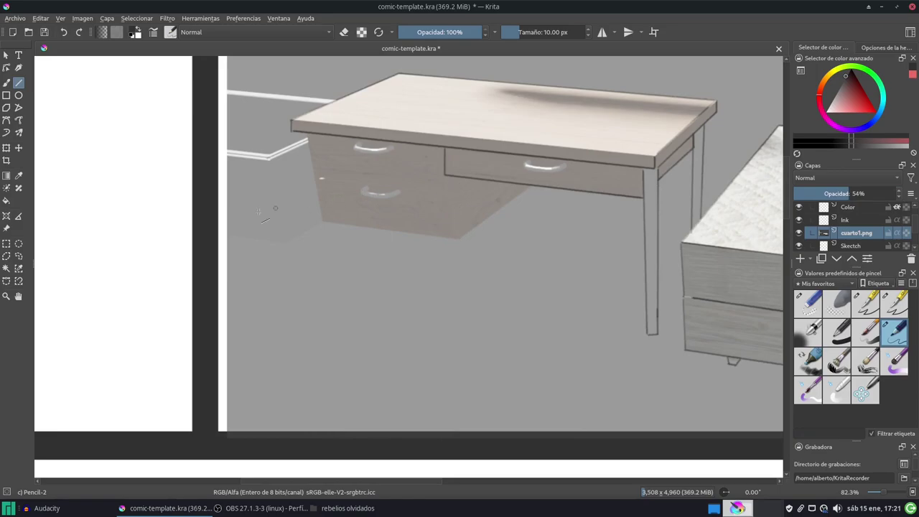
# Step: On the Sketch layer, trace the drawer's right, bottom, left and dividing edges
pyautogui.click(854, 246)
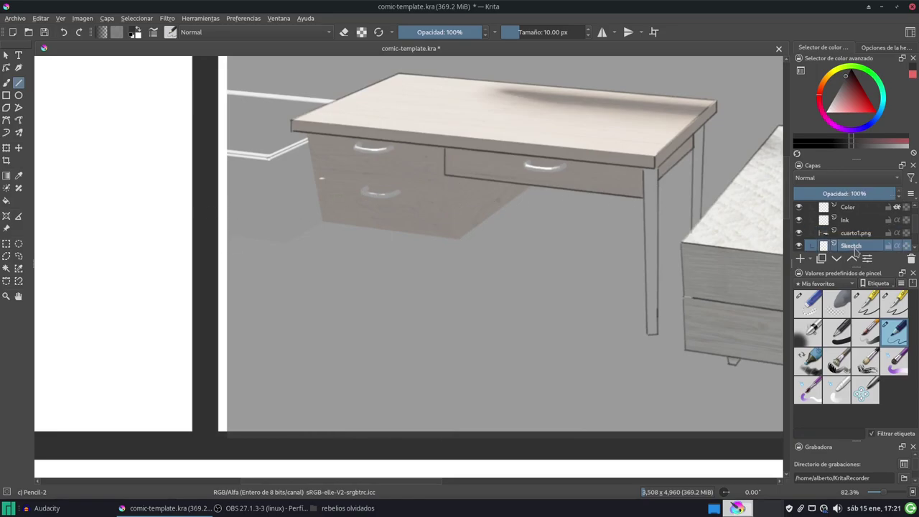
pyautogui.moveTo(443, 174)
pyautogui.mouseDown()
pyautogui.moveTo(460, 245)
pyautogui.moveTo(529, 187)
pyautogui.mouseUp()
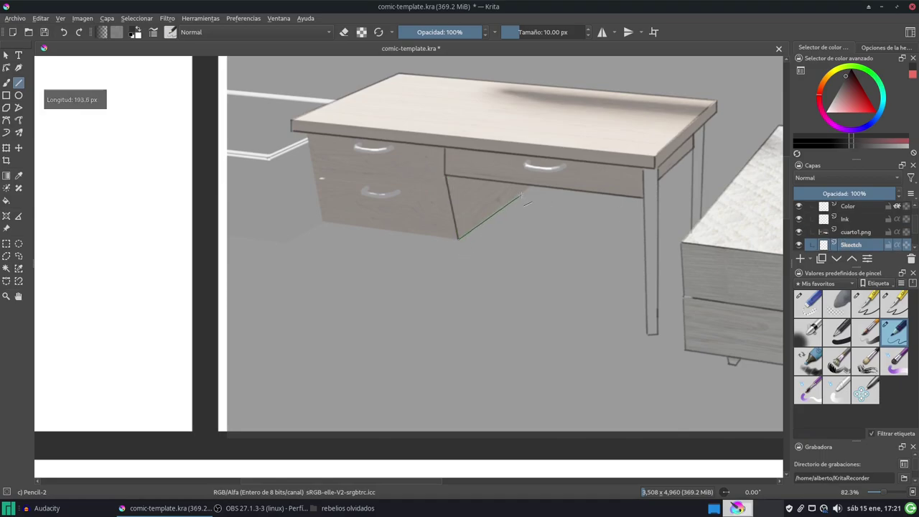
pyautogui.moveTo(458, 239); pyautogui.dragTo(322, 222)
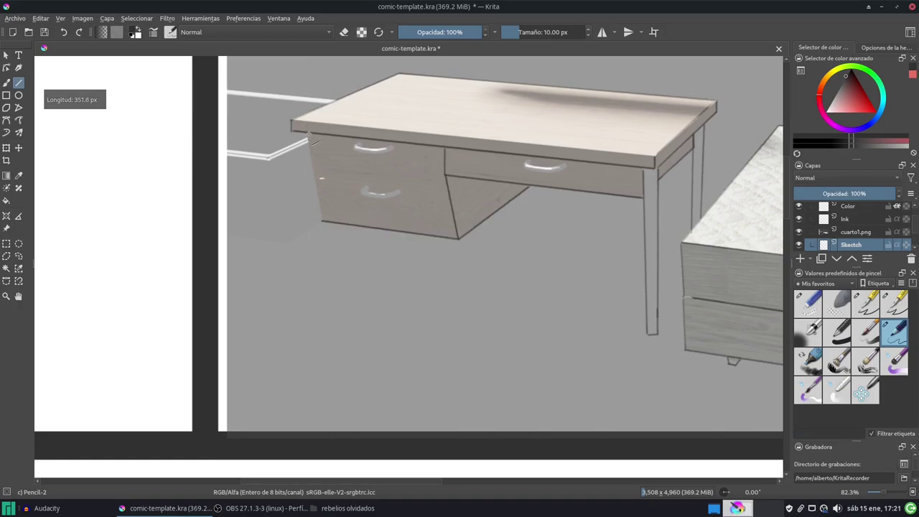
pyautogui.moveTo(308, 134); pyautogui.dragTo(321, 222)
pyautogui.moveTo(319, 179); pyautogui.dragTo(452, 192)
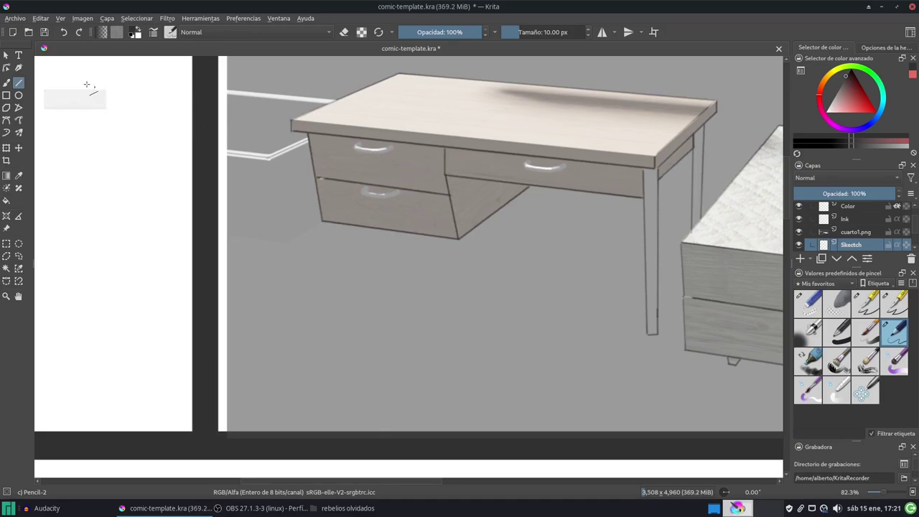
# Step: Sketch the lower and right drawer handles freehand
pyautogui.click(7, 82)
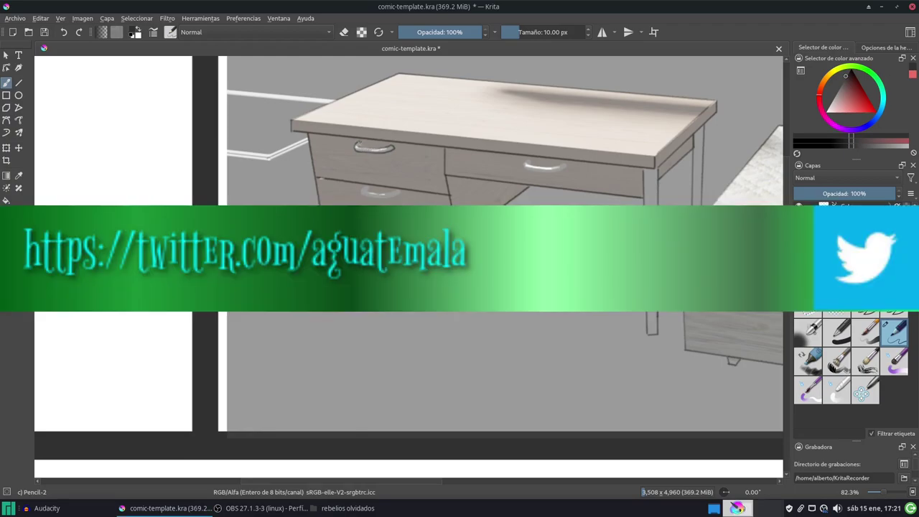
pyautogui.scroll(3, 392, 180)
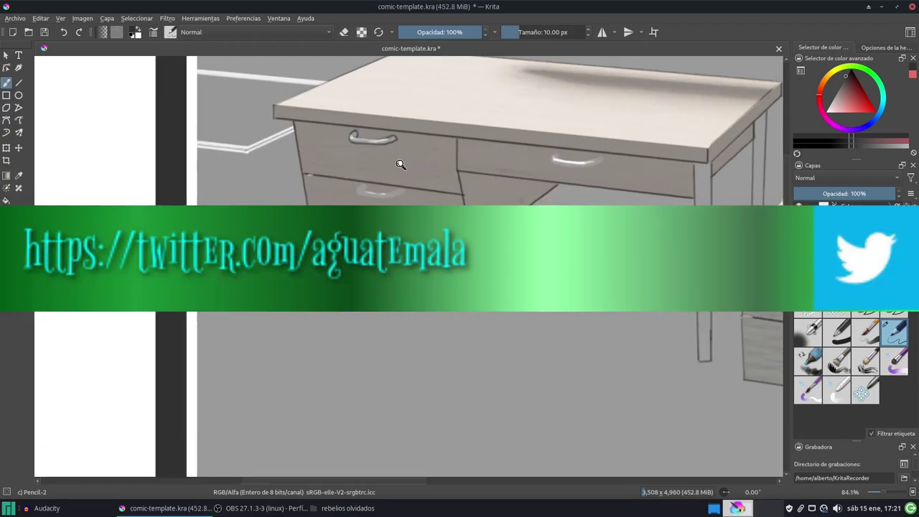
pyautogui.moveTo(393, 191); pyautogui.dragTo(364, 192)
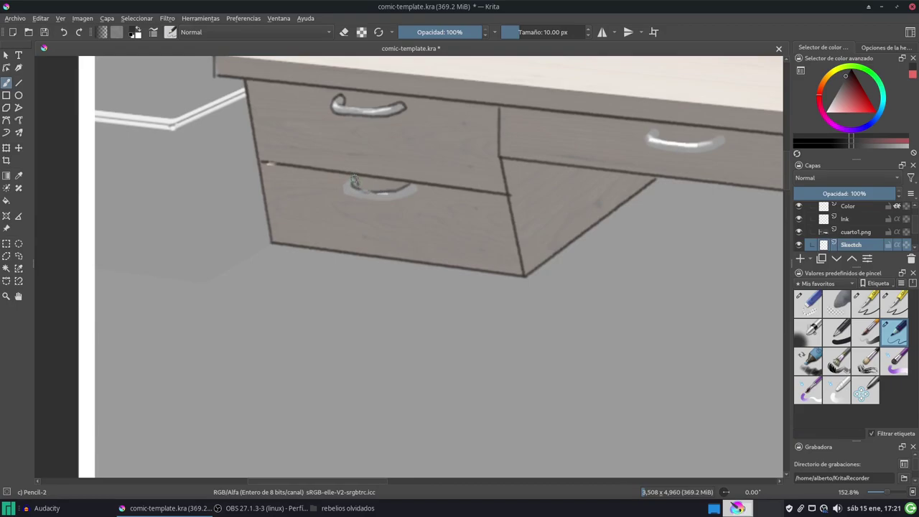
pyautogui.moveTo(361, 199); pyautogui.dragTo(379, 199)
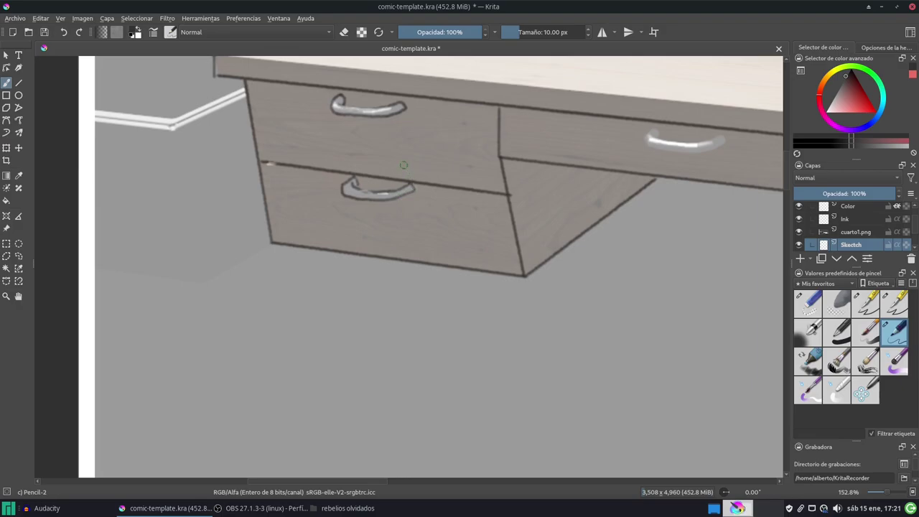
pyautogui.scroll(-5, 403, 165)
pyautogui.scroll(6, 437, 194)
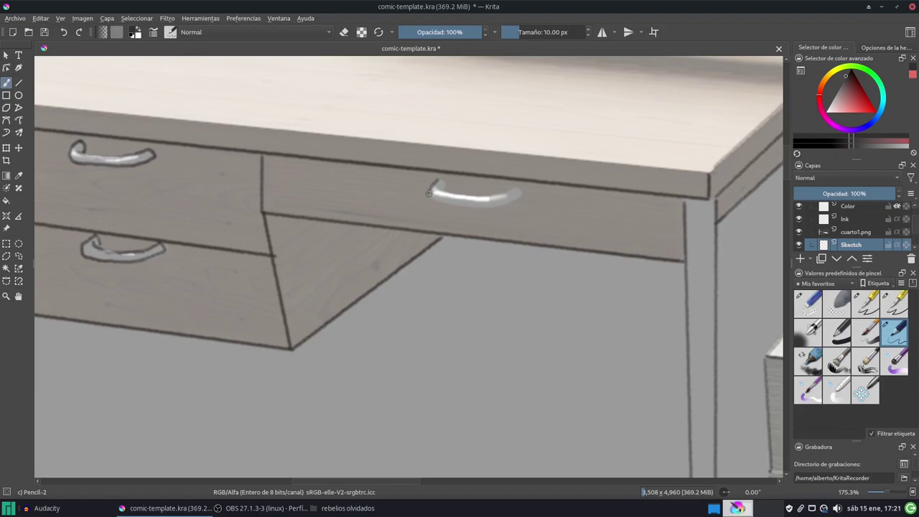
pyautogui.moveTo(482, 205)
pyautogui.mouseDown()
pyautogui.moveTo(522, 191)
pyautogui.moveTo(458, 188)
pyautogui.moveTo(480, 208)
pyautogui.moveTo(504, 206)
pyautogui.moveTo(435, 188)
pyautogui.mouseUp()
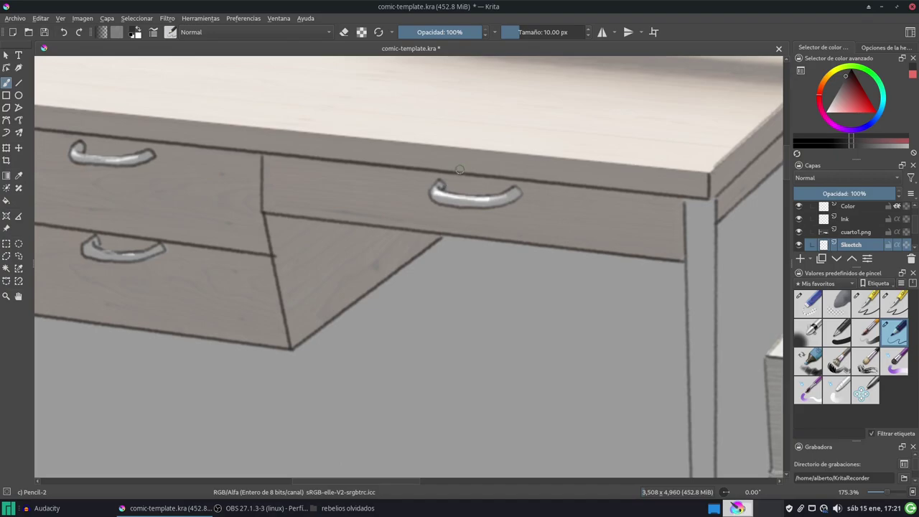
pyautogui.scroll(-5, 460, 169)
pyautogui.scroll(3, 433, 213)
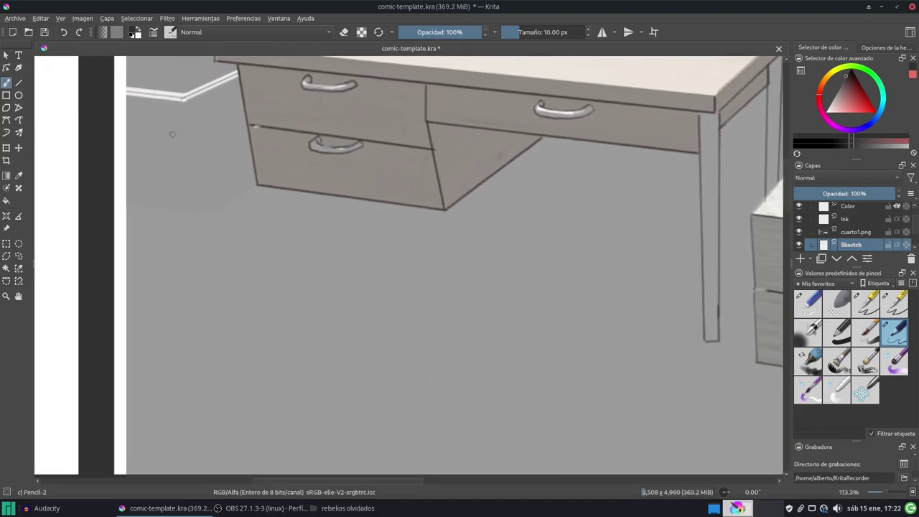
# Step: Trace both vertical edges of the desk's left front leg with straight lines
pyautogui.moveTo(185, 108); pyautogui.dragTo(215, 120)
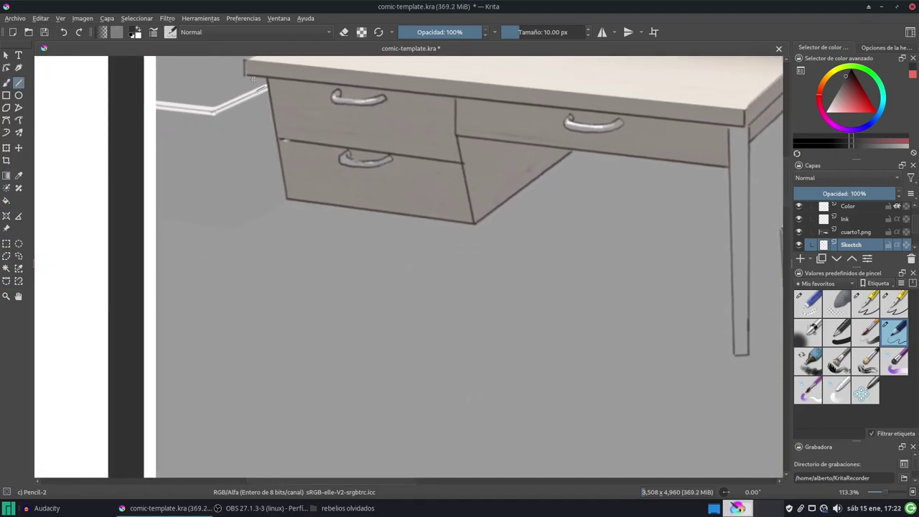
pyautogui.moveTo(253, 77); pyautogui.dragTo(263, 312)
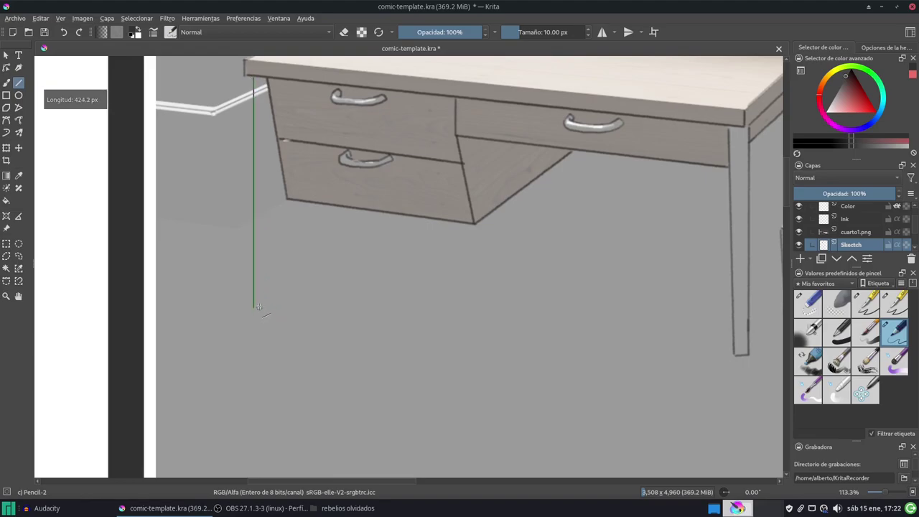
pyautogui.moveTo(262, 312)
pyautogui.mouseDown()
pyautogui.moveTo(259, 297)
pyautogui.moveTo(253, 303)
pyautogui.mouseUp()
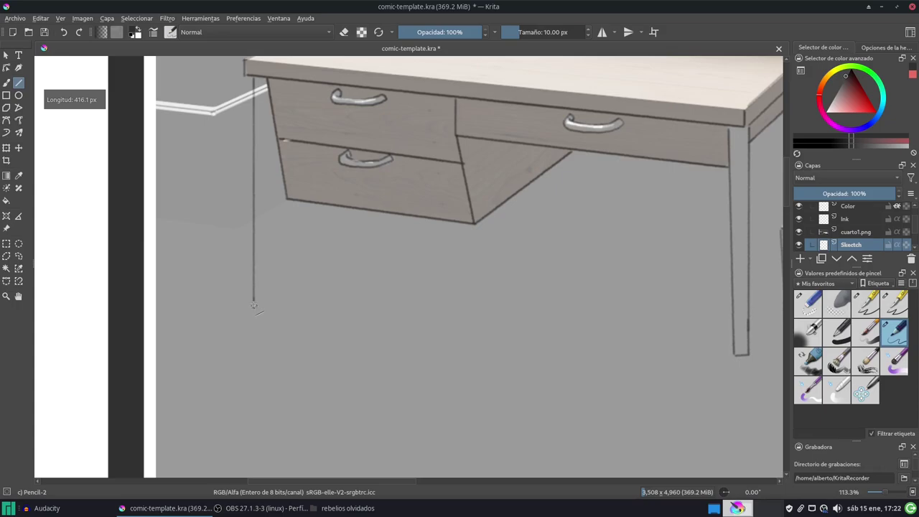
pyautogui.moveTo(267, 81)
pyautogui.mouseDown()
pyautogui.moveTo(280, 290)
pyautogui.moveTo(268, 303)
pyautogui.mouseUp()
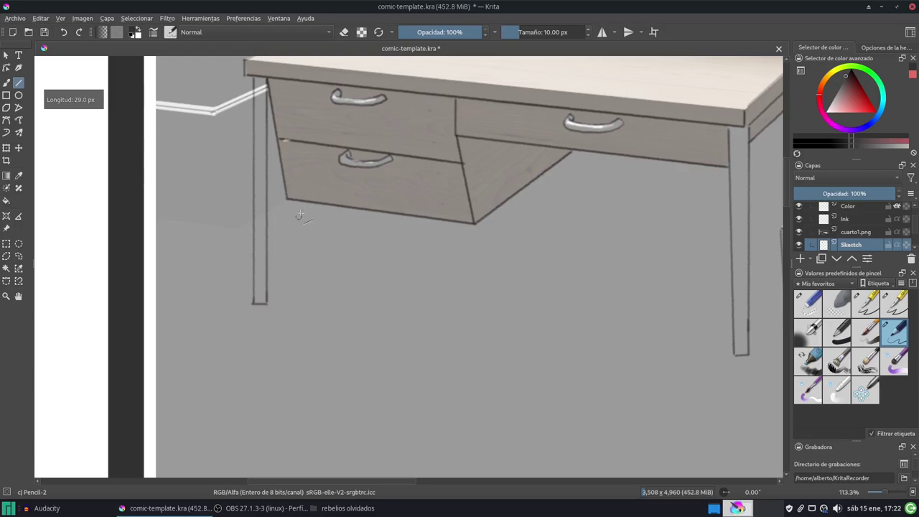
pyautogui.moveTo(371, 180); pyautogui.dragTo(405, 200)
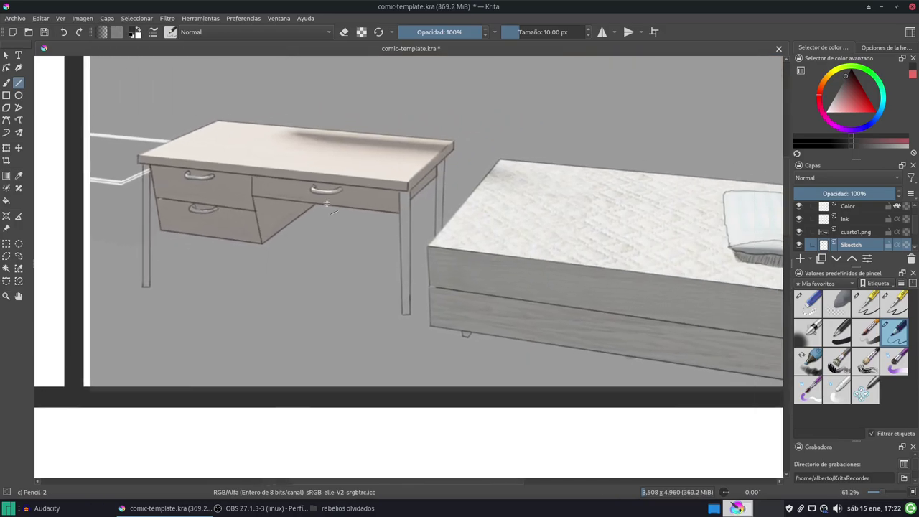
# Step: Hide the cuarto1.png render to review the desk and bed line art alone
pyautogui.moveTo(405, 200); pyautogui.dragTo(447, 248)
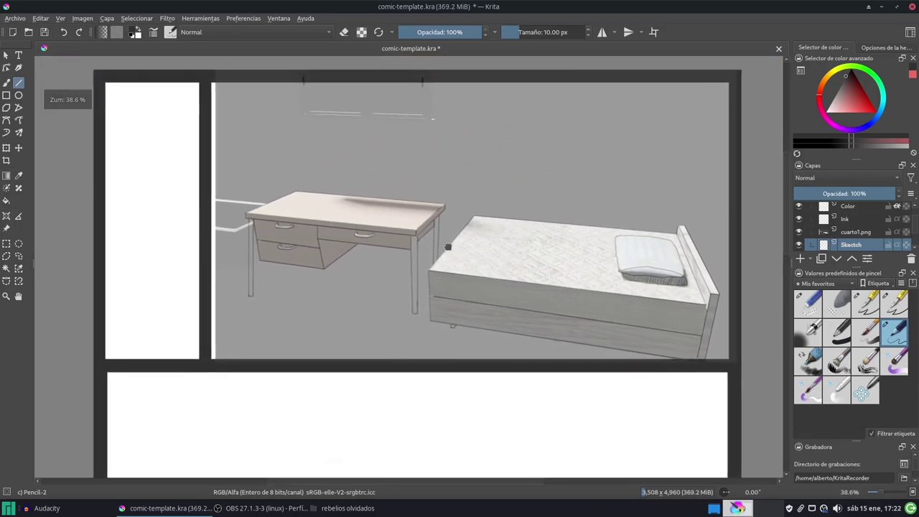
pyautogui.press('b')
pyautogui.moveTo(421, 178); pyautogui.dragTo(353, 167)
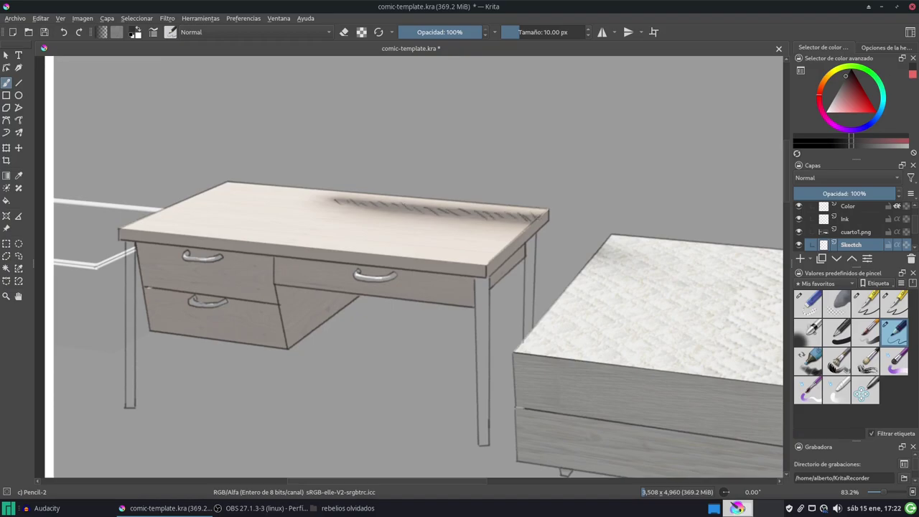
pyautogui.moveTo(488, 241); pyautogui.dragTo(498, 190)
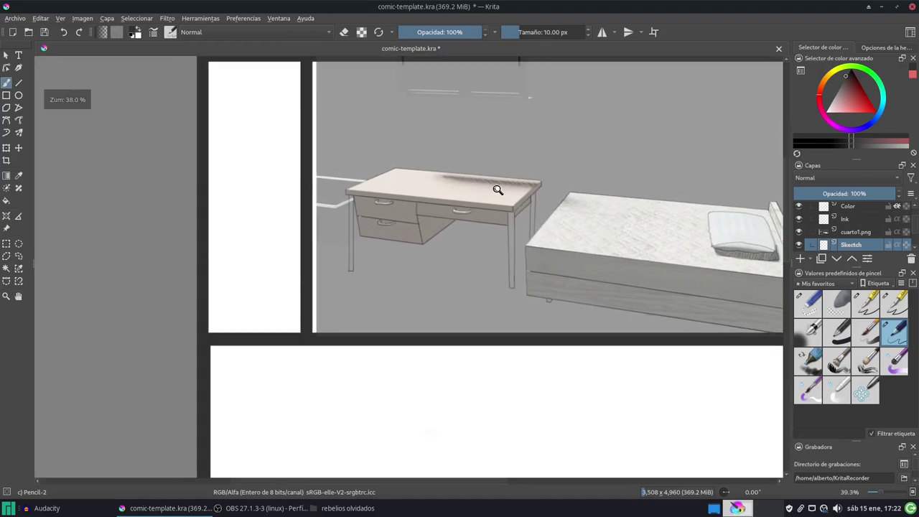
pyautogui.click(799, 231)
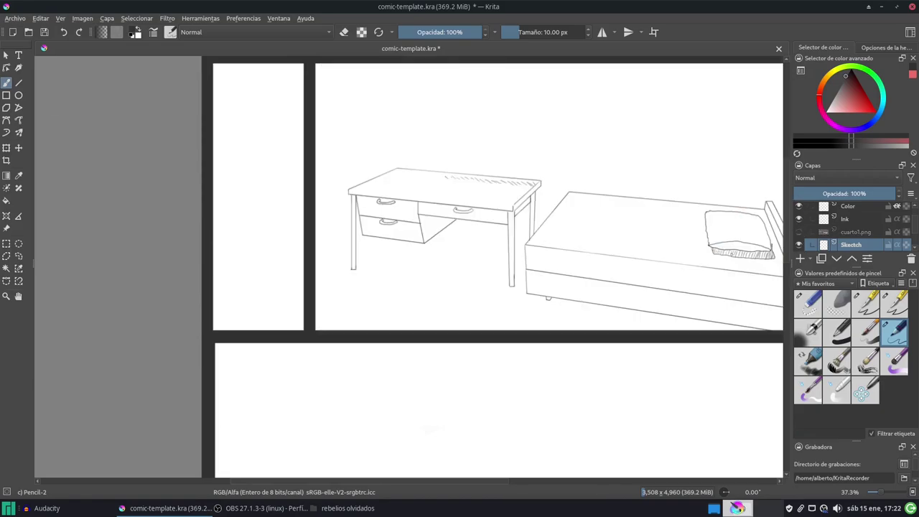
pyautogui.moveTo(594, 293)
pyautogui.mouseDown()
pyautogui.moveTo(458, 265)
pyautogui.moveTo(437, 207)
pyautogui.mouseUp()
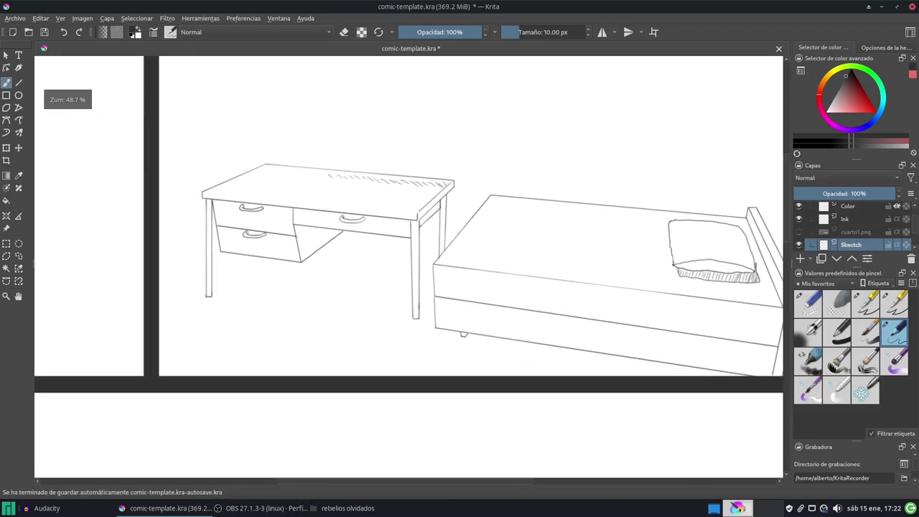
# Step: Draw a straight line along the desk top's edge with the Line tool
pyautogui.click(19, 83)
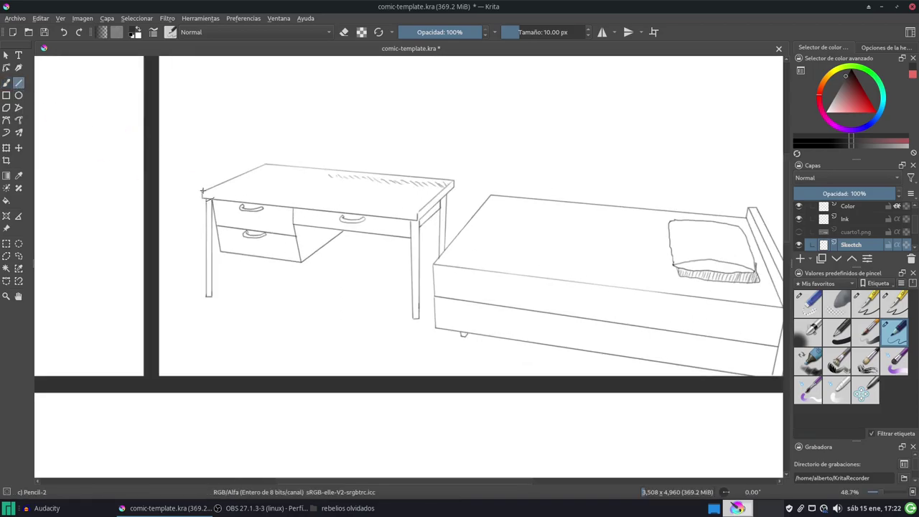
pyautogui.moveTo(203, 192); pyautogui.dragTo(418, 212)
pyautogui.scroll(-1, 424, 173)
pyautogui.scroll(-1, 426, 179)
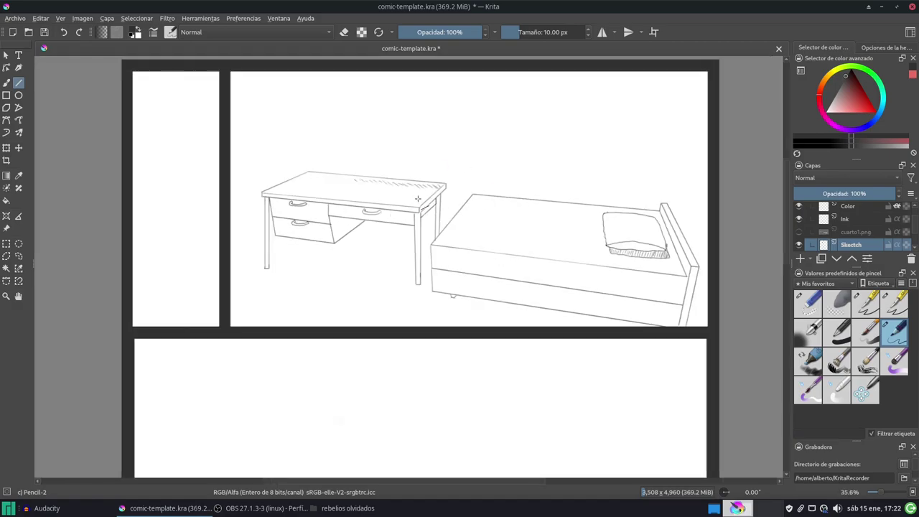
pyautogui.scroll(1, 428, 186)
pyautogui.scroll(1, 428, 186)
pyautogui.scroll(2, 376, 180)
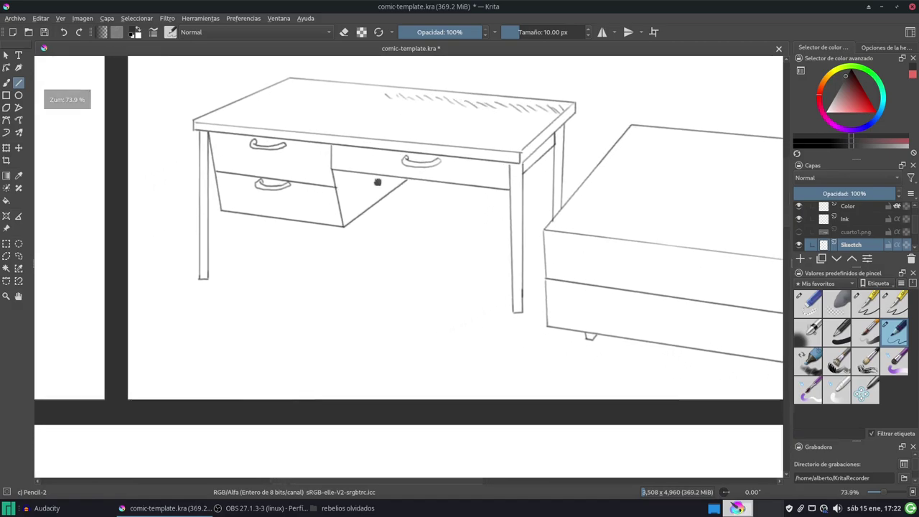
pyautogui.scroll(1, 372, 184)
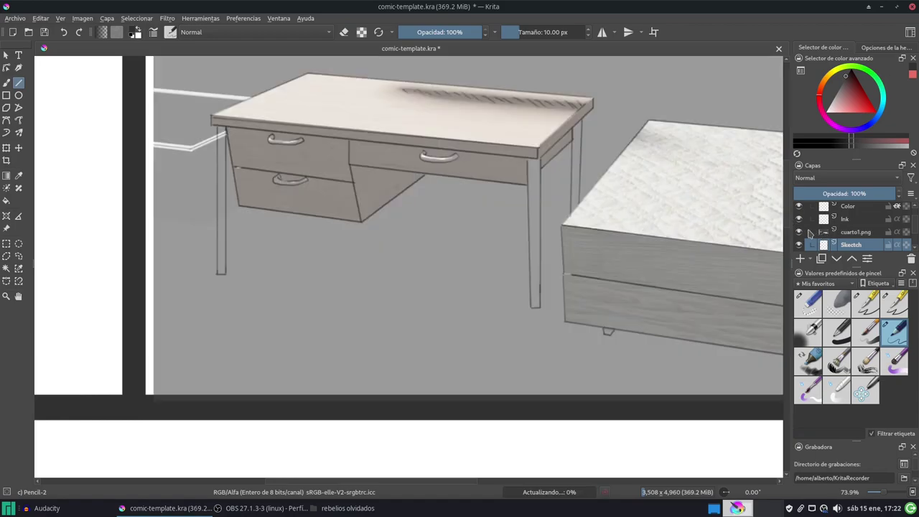
# Step: Show the cuarto1.png render again and set its opacity to 49%
pyautogui.click(800, 231)
pyautogui.click(851, 232)
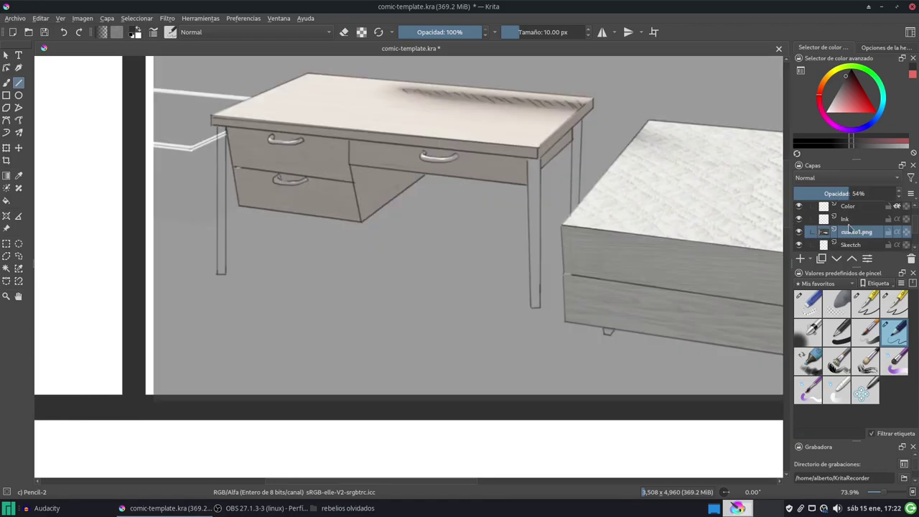
pyautogui.moveTo(861, 193); pyautogui.dragTo(897, 193)
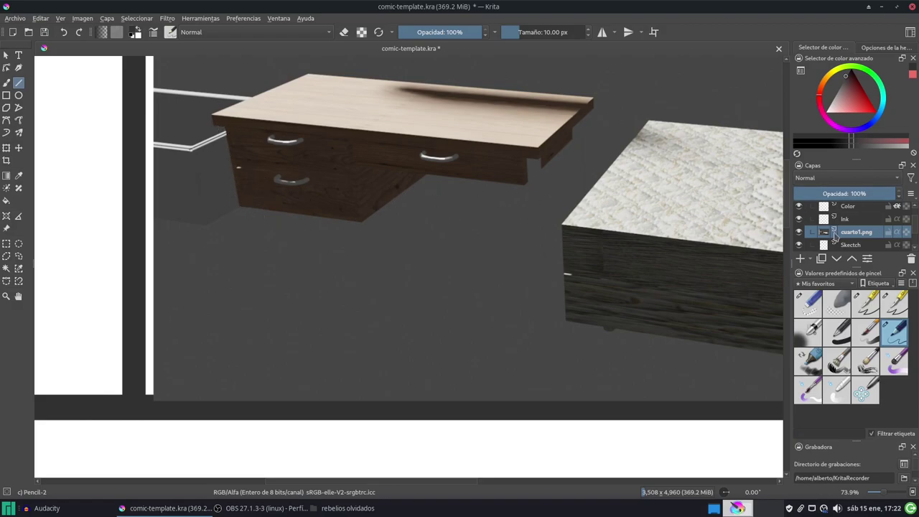
pyautogui.click(844, 193)
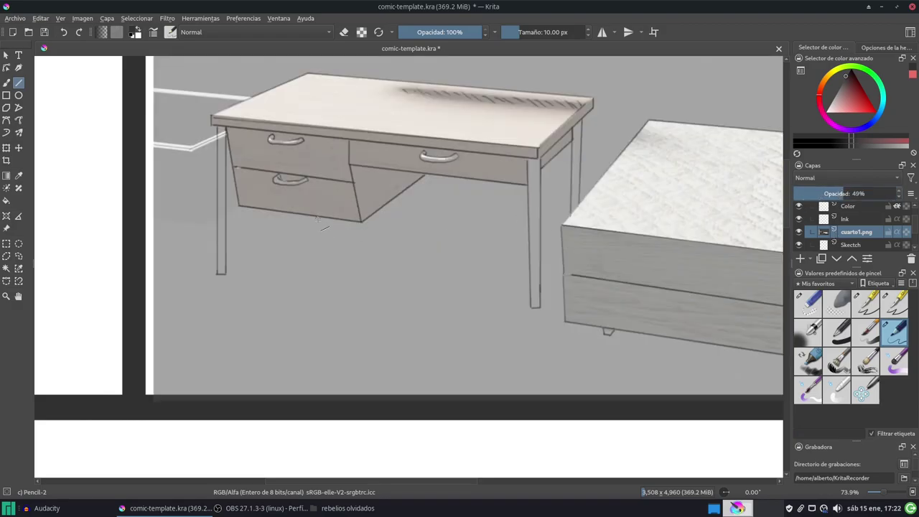
pyautogui.scroll(2, 279, 213)
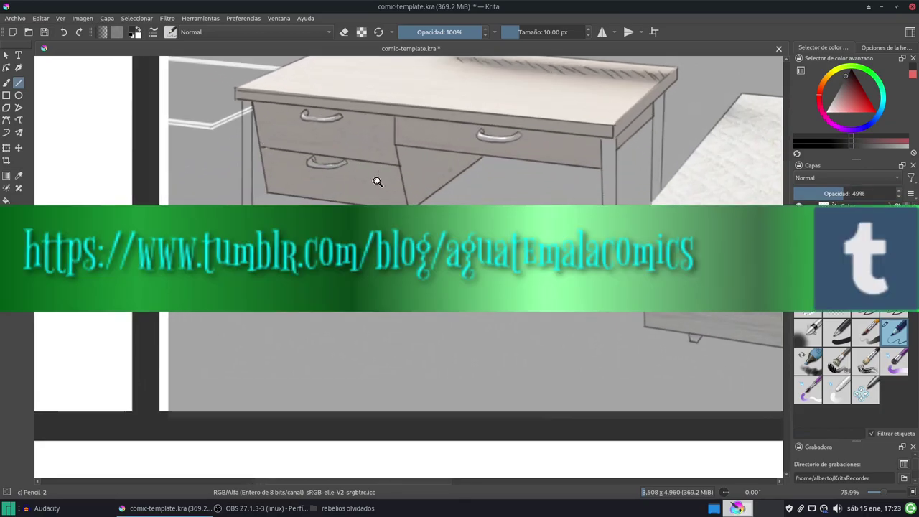
pyautogui.scroll(-1, 386, 166)
pyautogui.scroll(-1, 380, 185)
pyautogui.scroll(-1, 381, 186)
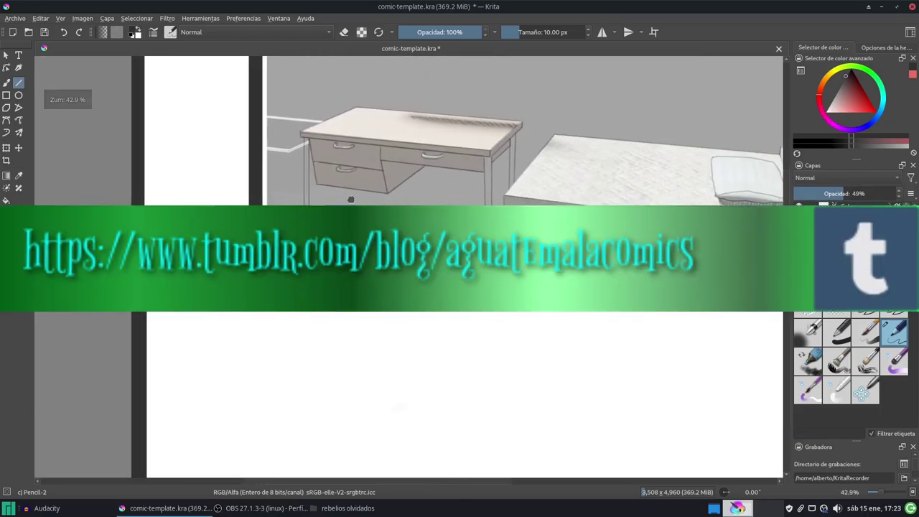
pyautogui.scroll(-1, 380, 186)
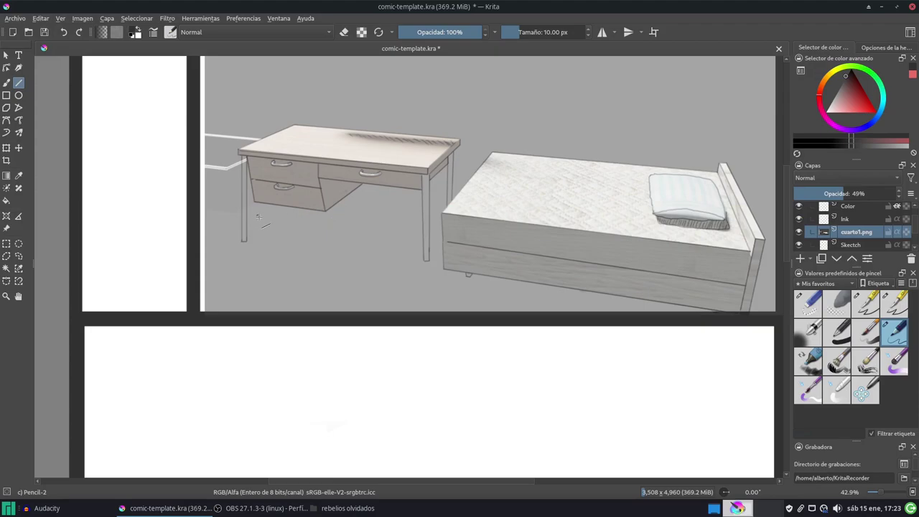
# Step: Hide the cuarto1.png render again, leaving only the line art visible
pyautogui.moveTo(257, 215); pyautogui.dragTo(408, 268)
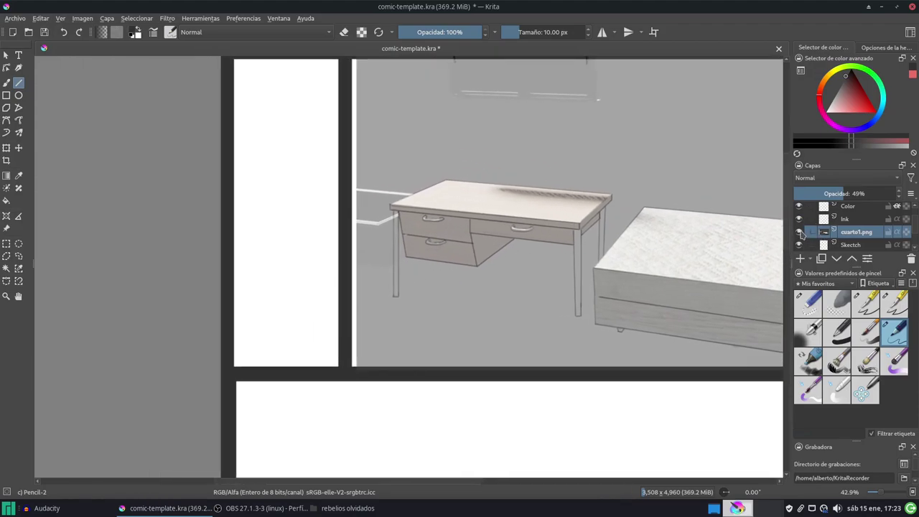
pyautogui.click(799, 232)
pyautogui.moveTo(622, 232); pyautogui.dragTo(486, 180)
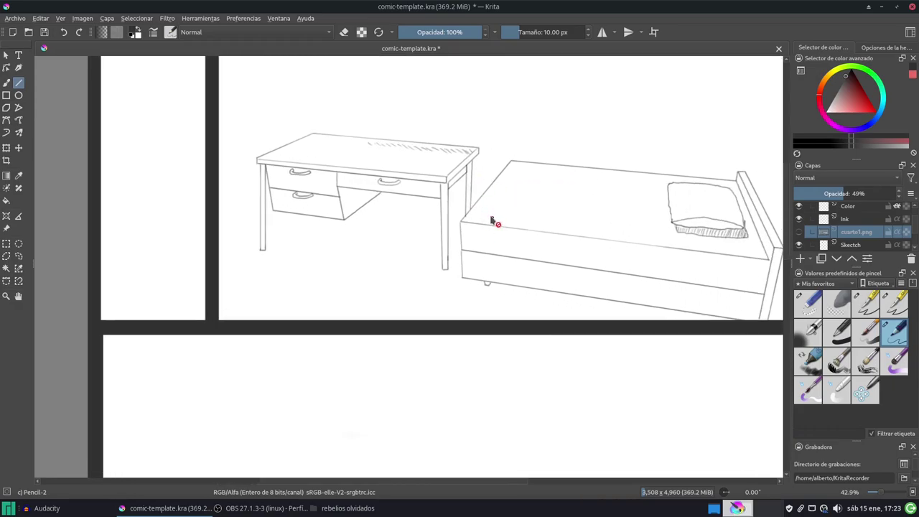
pyautogui.moveTo(492, 220); pyautogui.dragTo(437, 206)
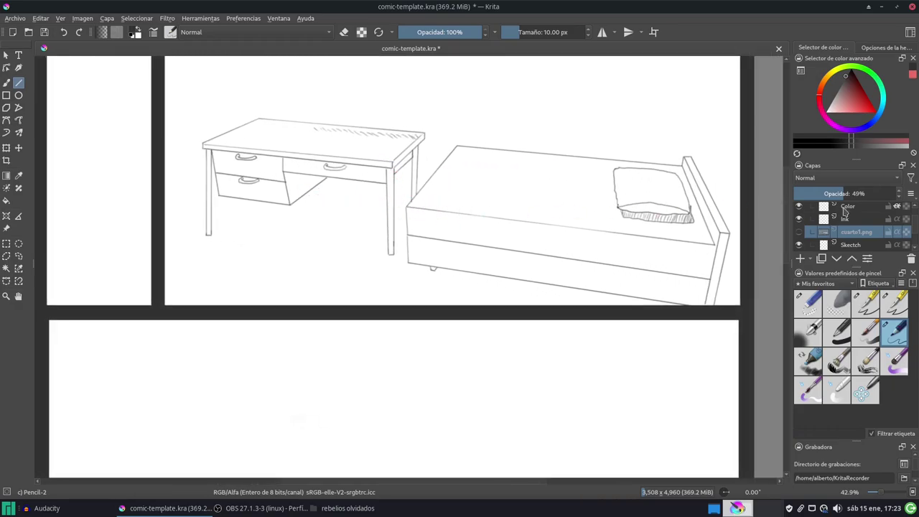
# Step: Select the Sketch layer and bring up the Assistant tool's Añadir list of assistant types
pyautogui.click(853, 244)
pyautogui.moveTo(551, 207)
pyautogui.mouseDown()
pyautogui.moveTo(421, 211)
pyautogui.moveTo(472, 183)
pyautogui.mouseUp()
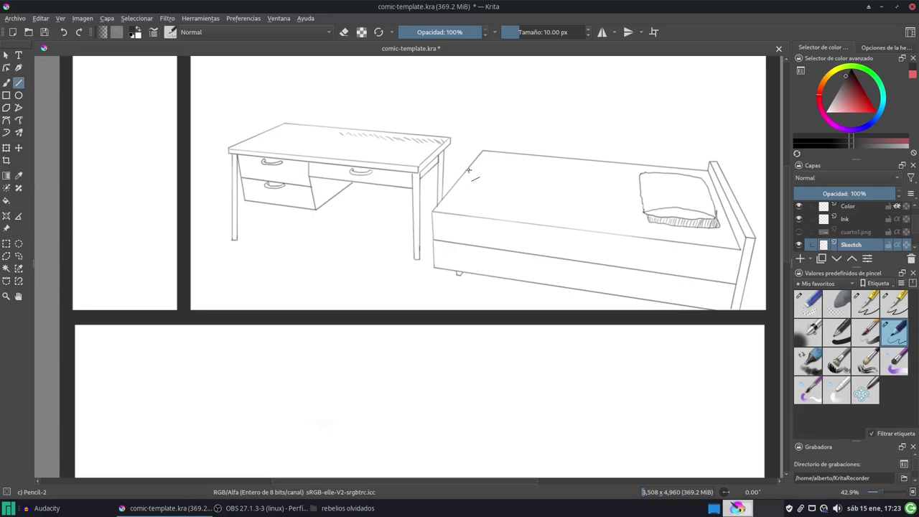
pyautogui.moveTo(460, 180); pyautogui.dragTo(518, 242)
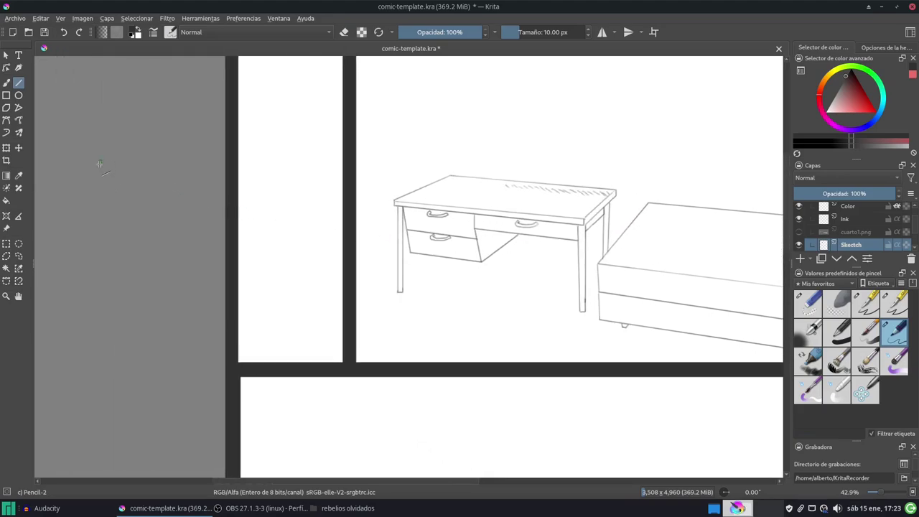
pyautogui.moveTo(587, 213)
pyautogui.mouseDown()
pyautogui.moveTo(534, 211)
pyautogui.moveTo(493, 229)
pyautogui.moveTo(473, 207)
pyautogui.mouseUp()
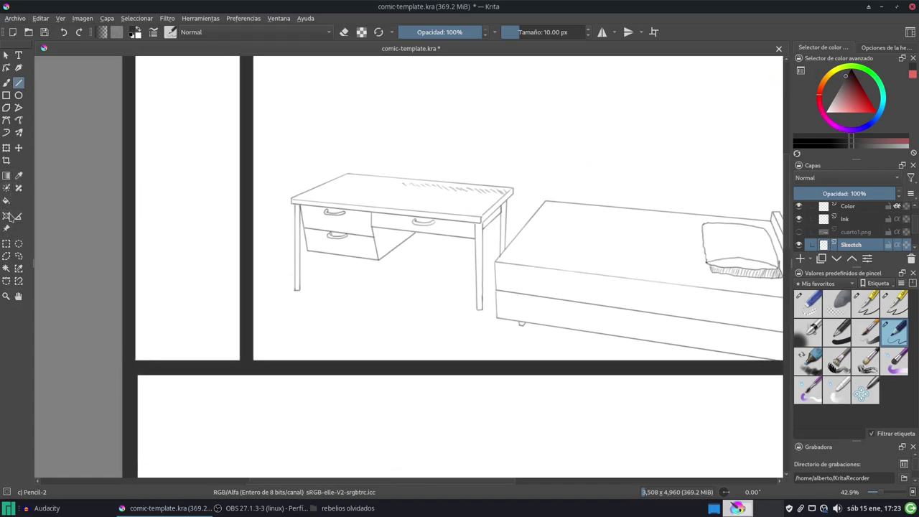
pyautogui.click(6, 216)
pyautogui.click(863, 47)
# Step: Place a Vanishing Point assistant left of the page, aligned with the desk edges
pyautogui.click(851, 75)
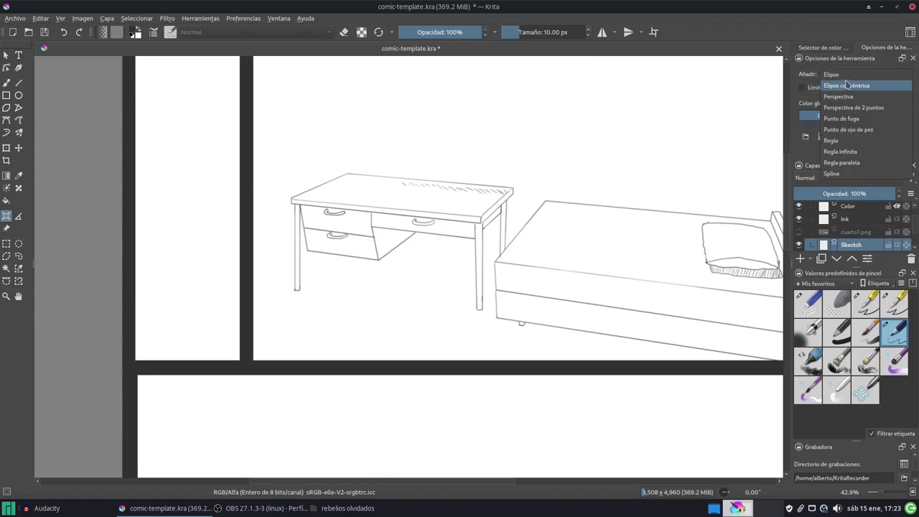
pyautogui.click(840, 118)
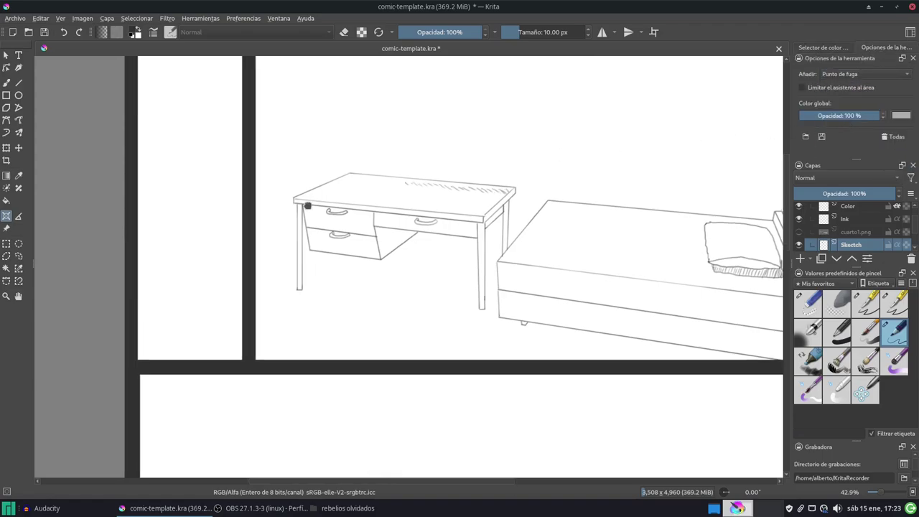
pyautogui.hscroll(-3, 308, 201)
pyautogui.click(148, 158)
pyautogui.moveTo(291, 191); pyautogui.dragTo(232, 201)
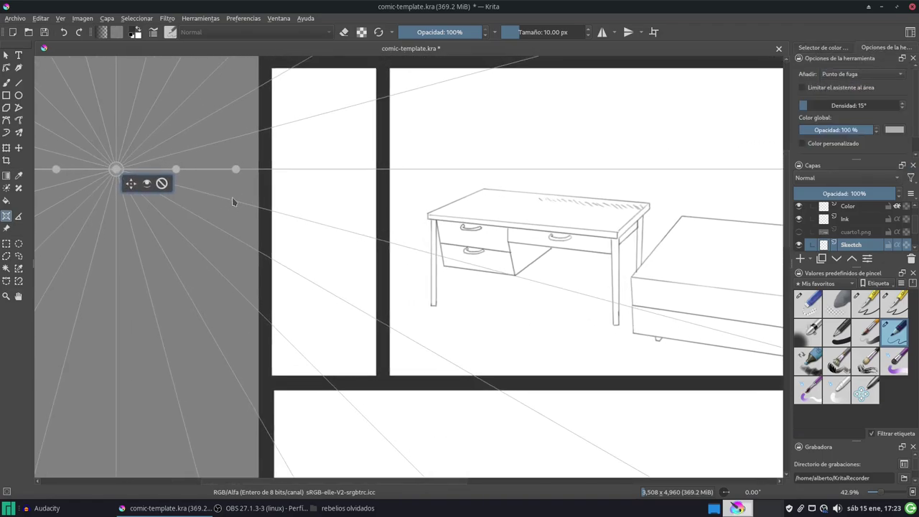
pyautogui.moveTo(130, 185)
pyautogui.mouseDown()
pyautogui.moveTo(74, 113)
pyautogui.moveTo(103, 112)
pyautogui.moveTo(179, 200)
pyautogui.moveTo(177, 167)
pyautogui.moveTo(157, 173)
pyautogui.mouseUp()
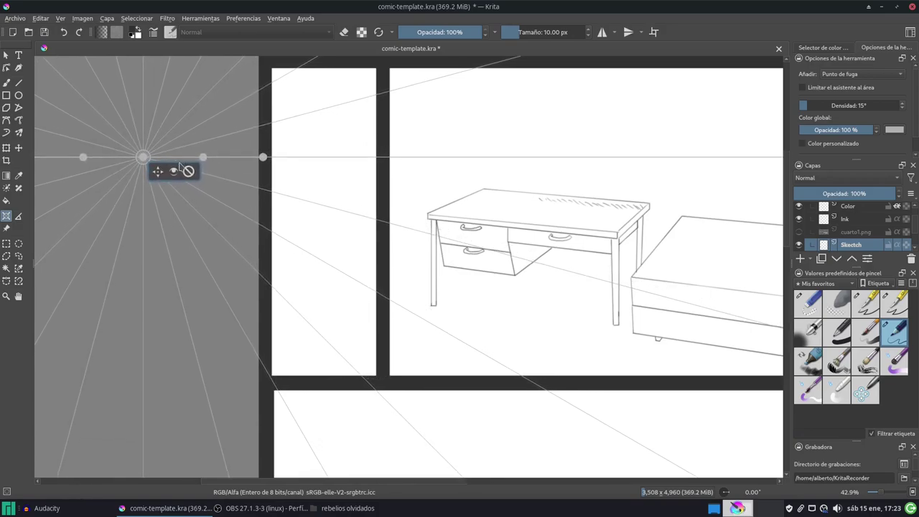
pyautogui.click(6, 82)
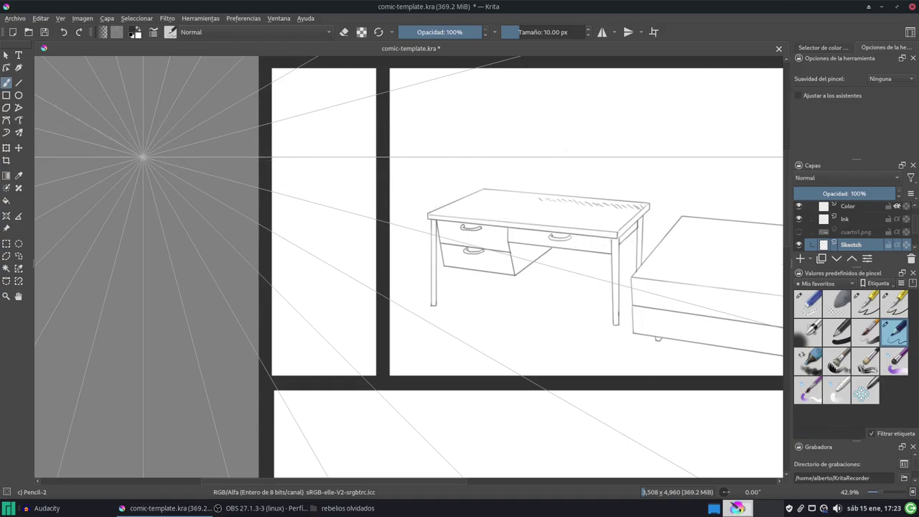
# Step: Move the vanishing point further left, then return to the Freehand Brush
pyautogui.click(6, 215)
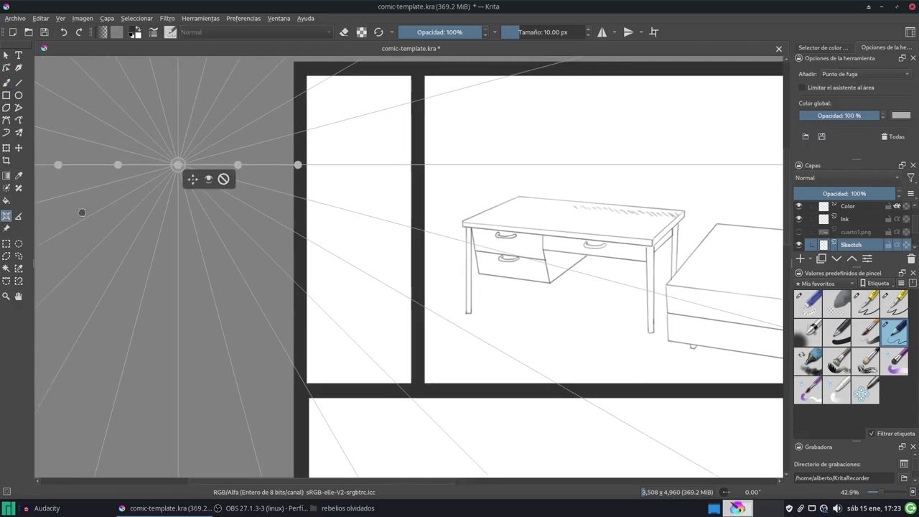
pyautogui.moveTo(287, 189)
pyautogui.mouseDown()
pyautogui.moveTo(141, 189)
pyautogui.moveTo(70, 166)
pyautogui.mouseUp()
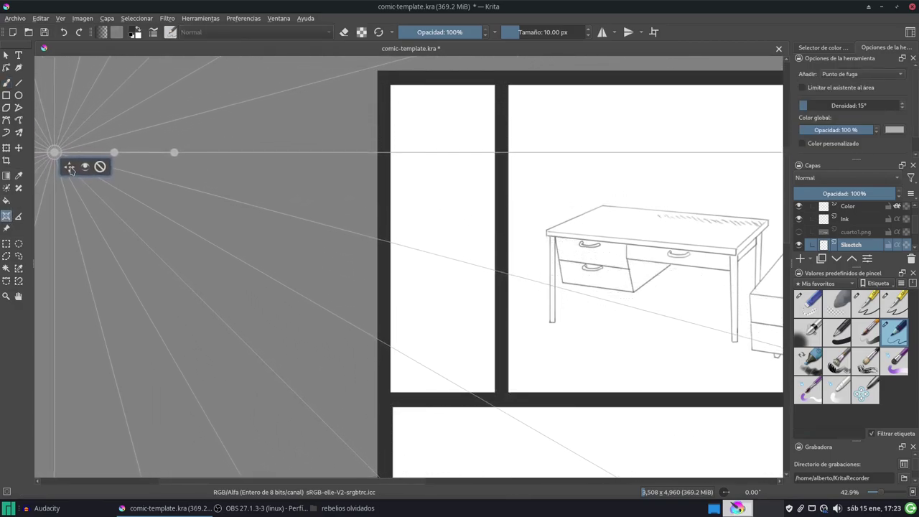
pyautogui.click(6, 81)
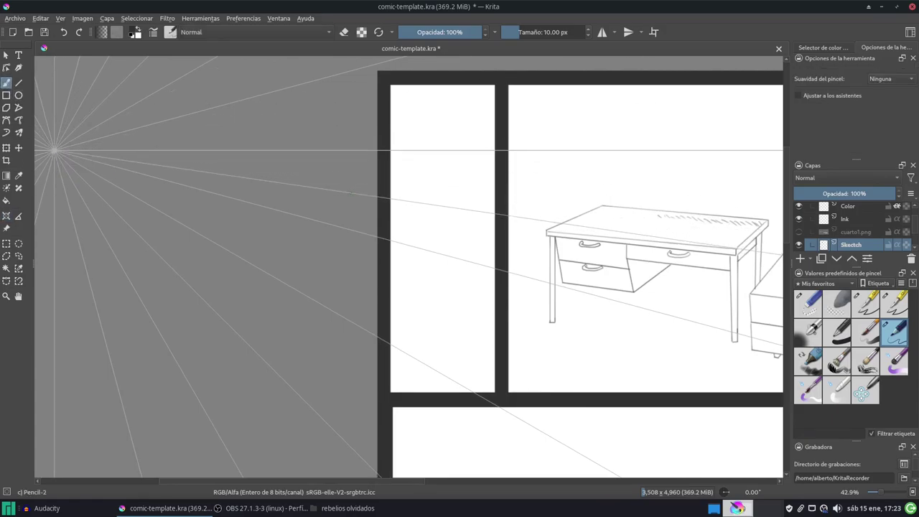
pyautogui.moveTo(566, 158); pyautogui.dragTo(181, 162)
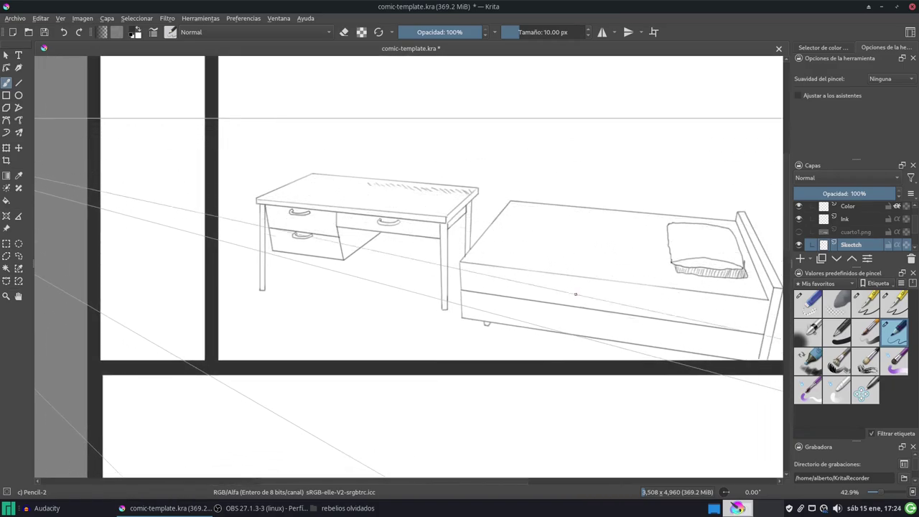
pyautogui.moveTo(575, 293)
pyautogui.mouseDown()
pyautogui.moveTo(403, 227)
pyautogui.moveTo(469, 211)
pyautogui.moveTo(467, 223)
pyautogui.mouseUp()
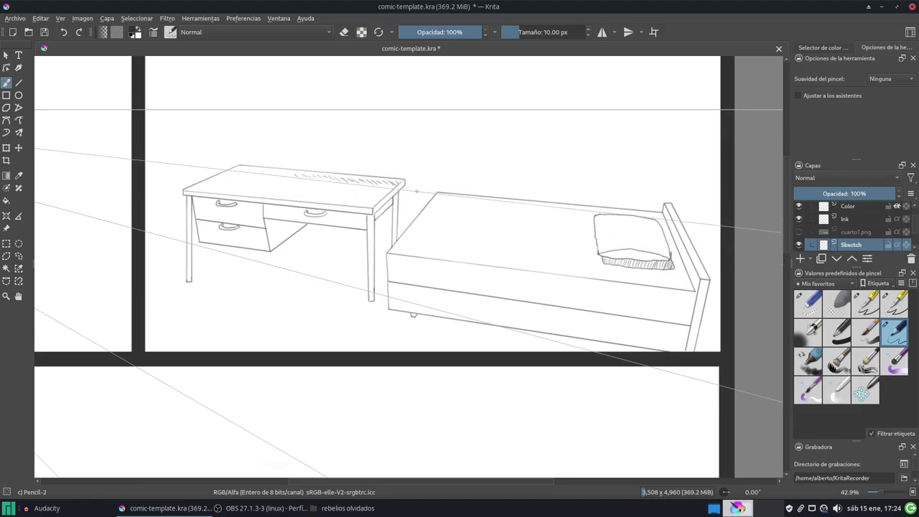
# Step: Zoom out to 28.1% and centre the full comic page with its guide lines
pyautogui.scroll(-2, 412, 184)
pyautogui.scroll(-1, 412, 191)
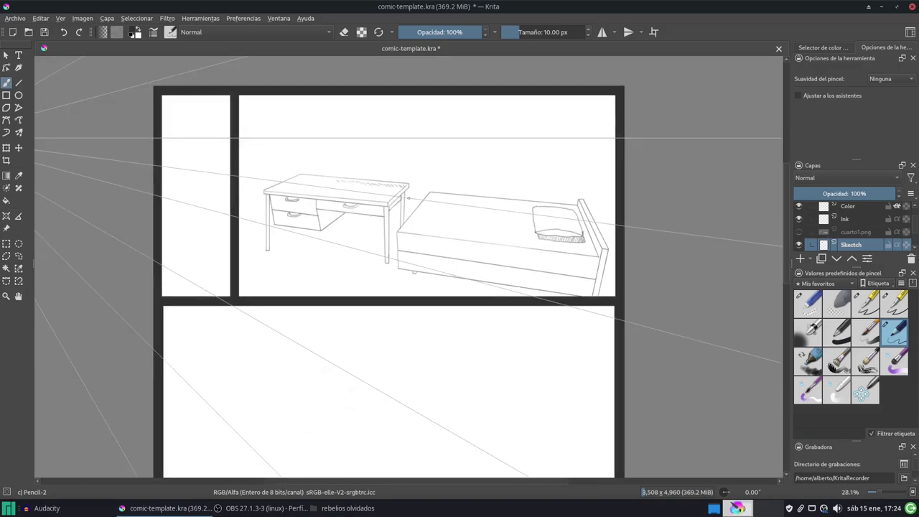
pyautogui.moveTo(407, 199)
pyautogui.mouseDown()
pyautogui.moveTo(435, 188)
pyautogui.moveTo(463, 200)
pyautogui.mouseUp()
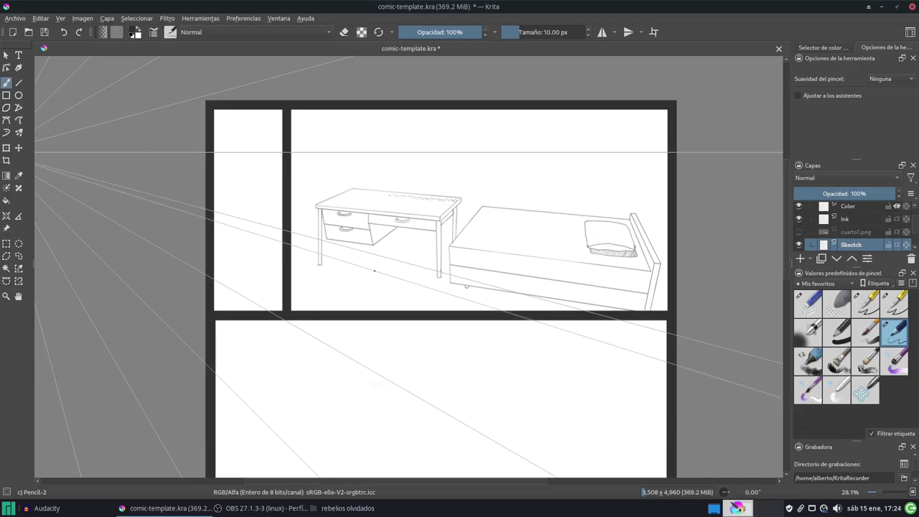
pyautogui.moveTo(381, 263)
pyautogui.mouseDown()
pyautogui.moveTo(442, 160)
pyautogui.moveTo(380, 226)
pyautogui.moveTo(390, 214)
pyautogui.mouseUp()
# Step: Launch Blender from the application finder with 'blen', keeping the Krita comic page in view
pyautogui.hotkey('alt', 'F2')
pyautogui.write('ble')
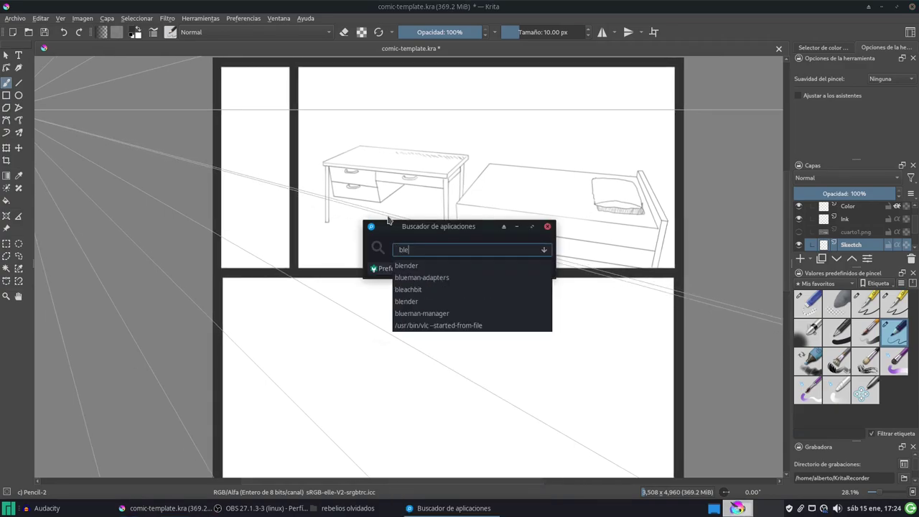
pyautogui.write('nder')
pyautogui.click(427, 265)
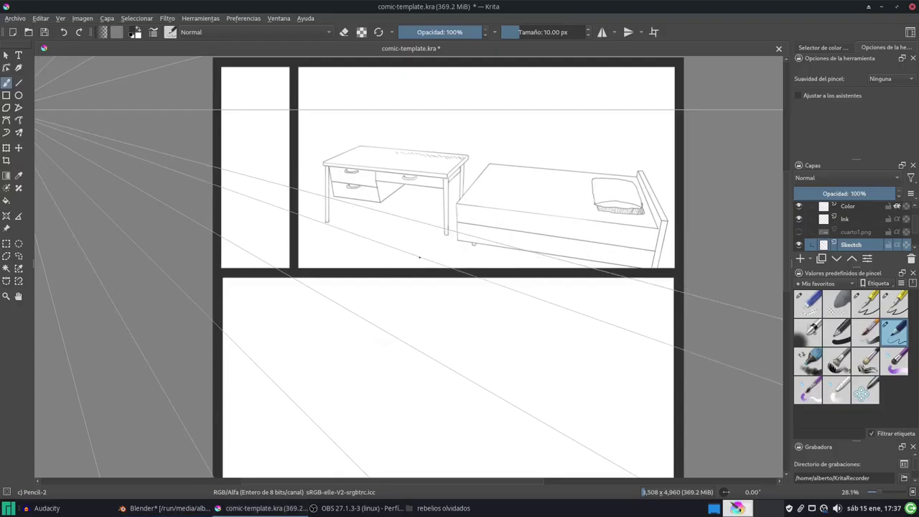
pyautogui.moveTo(418, 254)
pyautogui.mouseDown()
pyautogui.moveTo(390, 244)
pyautogui.moveTo(378, 224)
pyautogui.mouseUp()
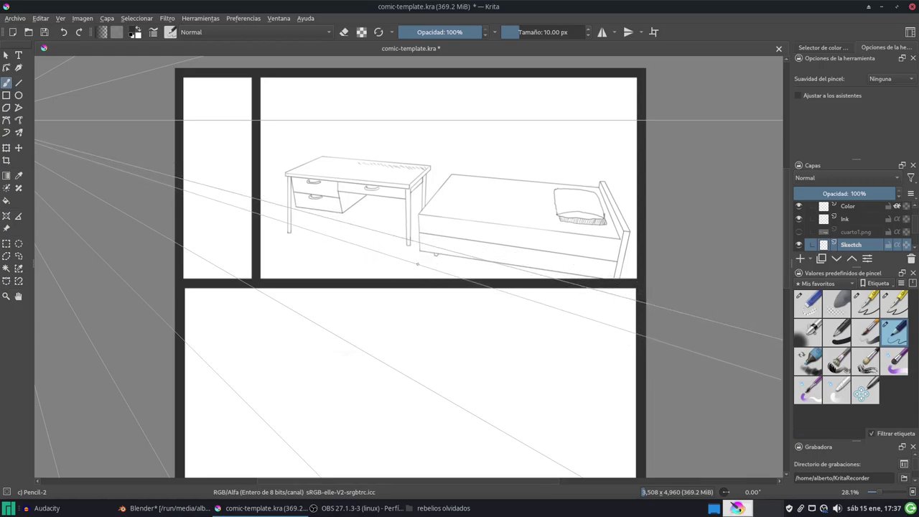
pyautogui.scroll(-3, 406, 240)
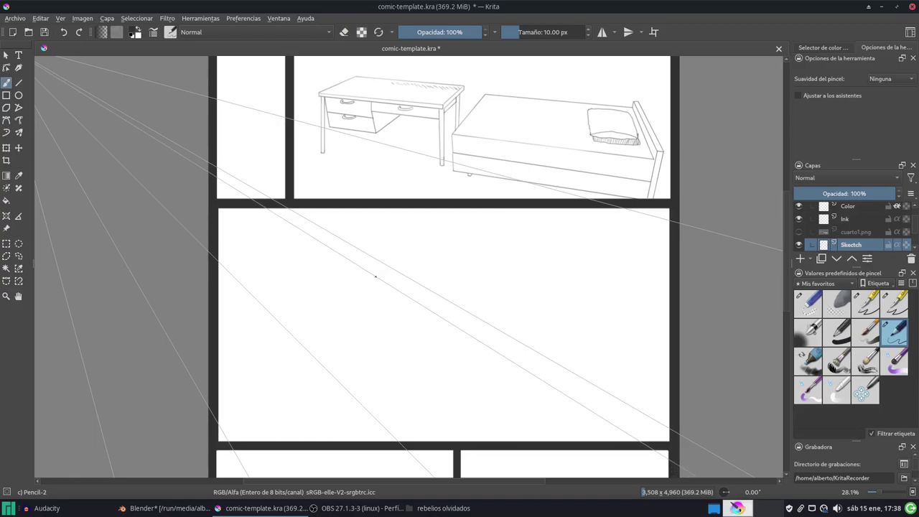
pyautogui.moveTo(371, 271)
pyautogui.mouseDown()
pyautogui.moveTo(365, 338)
pyautogui.moveTo(337, 356)
pyautogui.mouseUp()
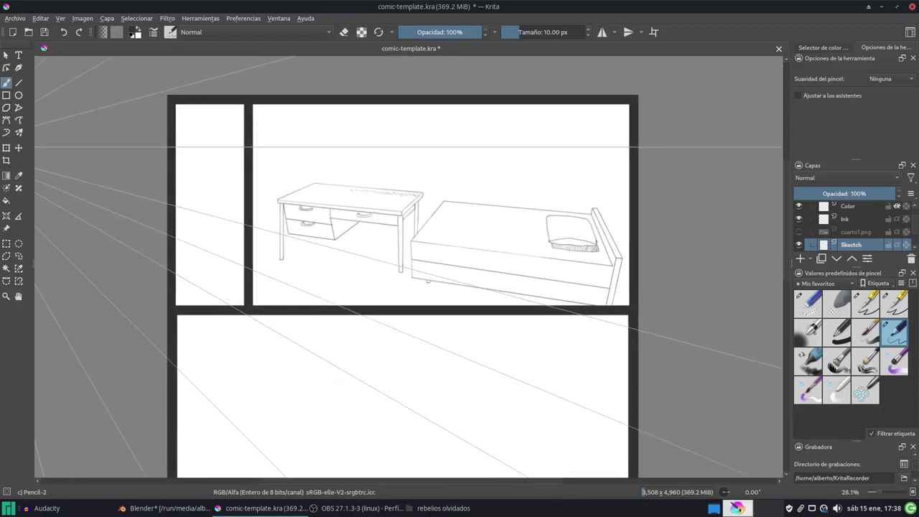
pyautogui.moveTo(361, 230); pyautogui.dragTo(382, 220)
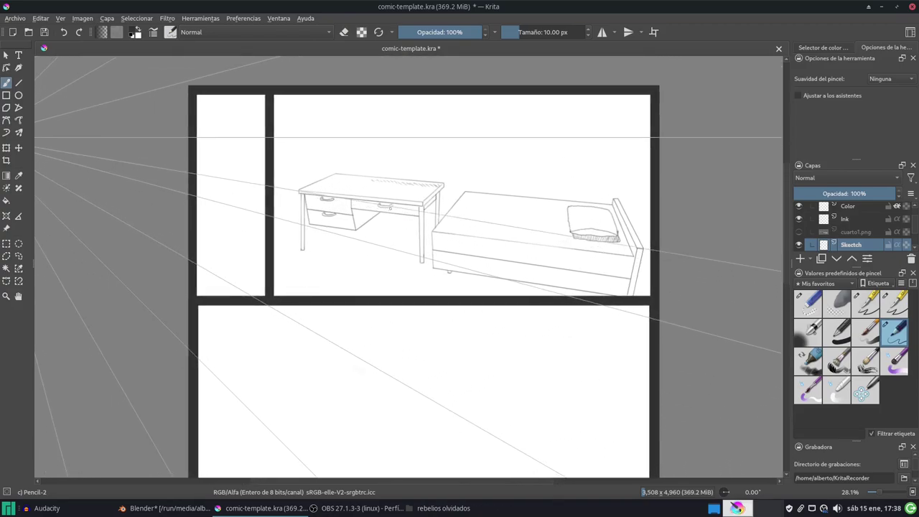
pyautogui.click(154, 508)
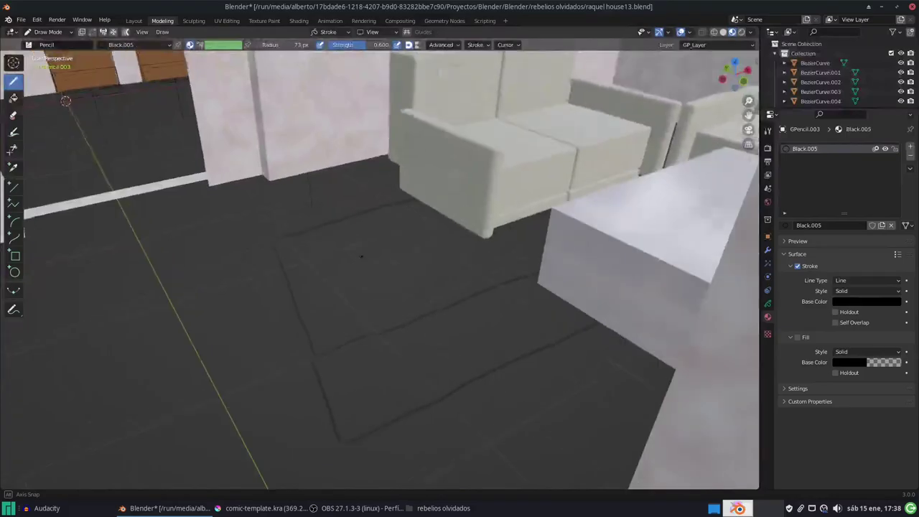
pyautogui.hotkey('alt', 'Tab')
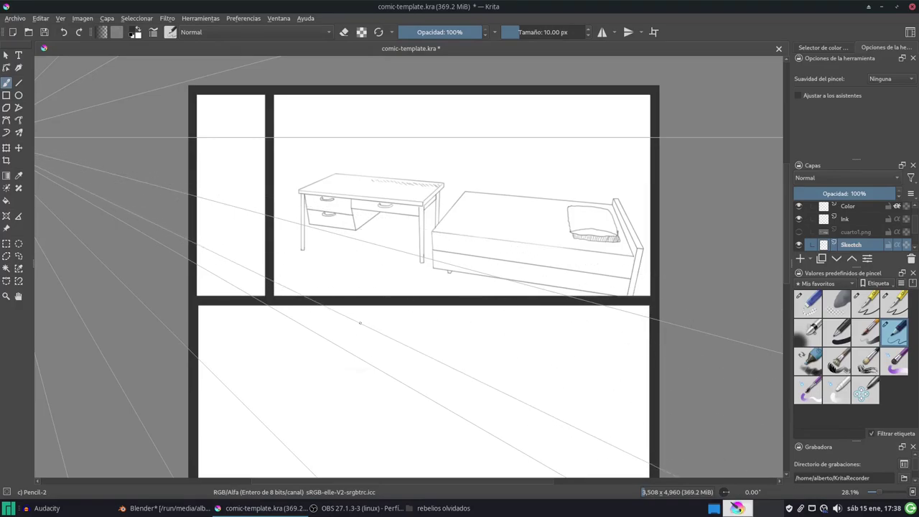
pyautogui.moveTo(411, 208); pyautogui.dragTo(418, 176)
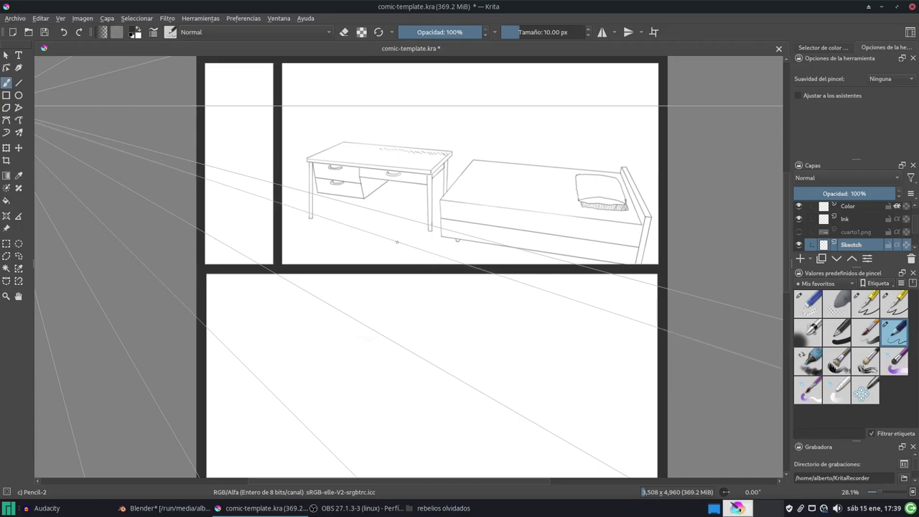
pyautogui.moveTo(397, 235); pyautogui.dragTo(373, 268)
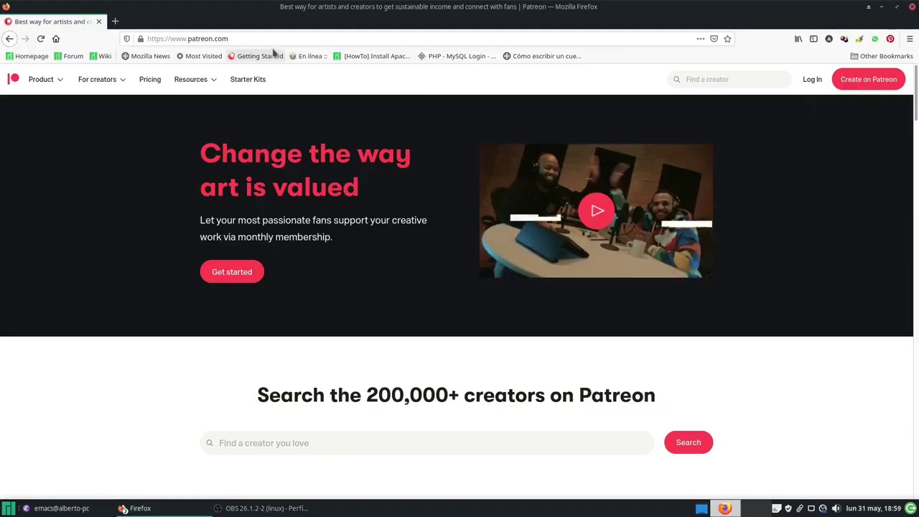
# Step: Load the creator's Patreon page and choose the $10 membership tier
pyautogui.click(262, 40)
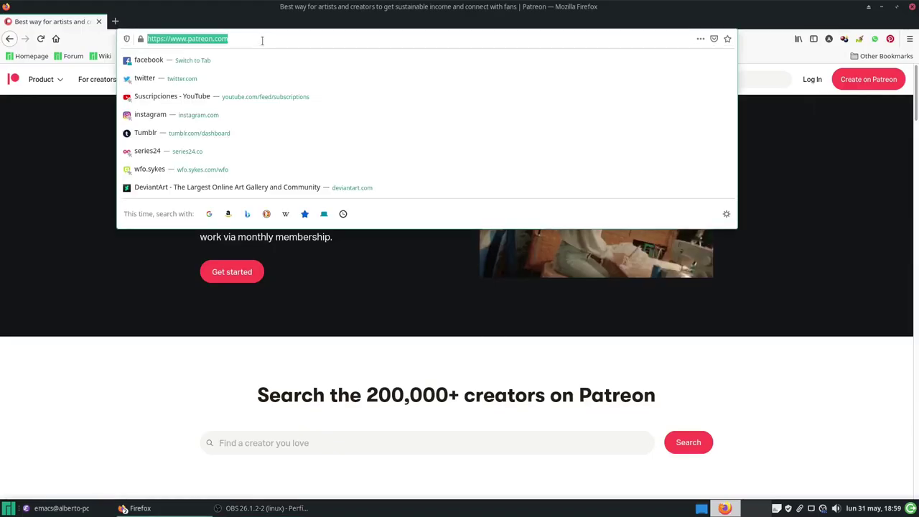
pyautogui.write('/')
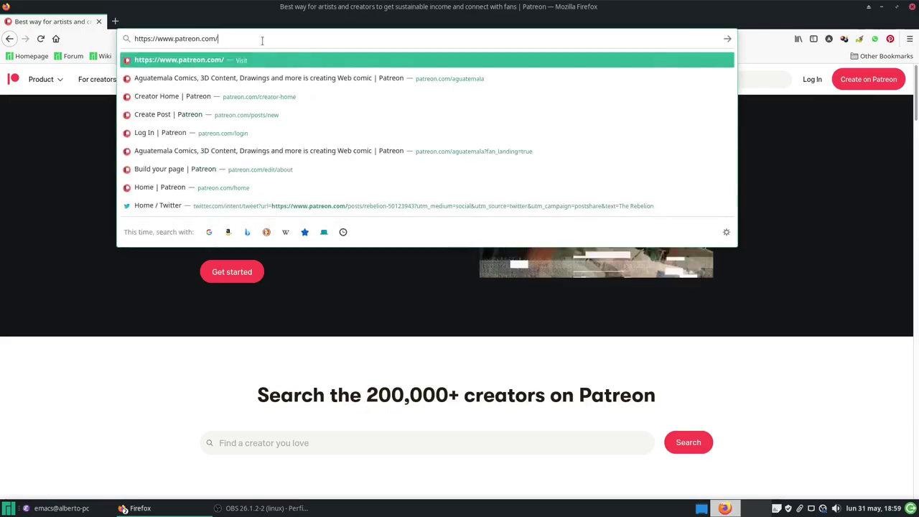
pyautogui.write('agu')
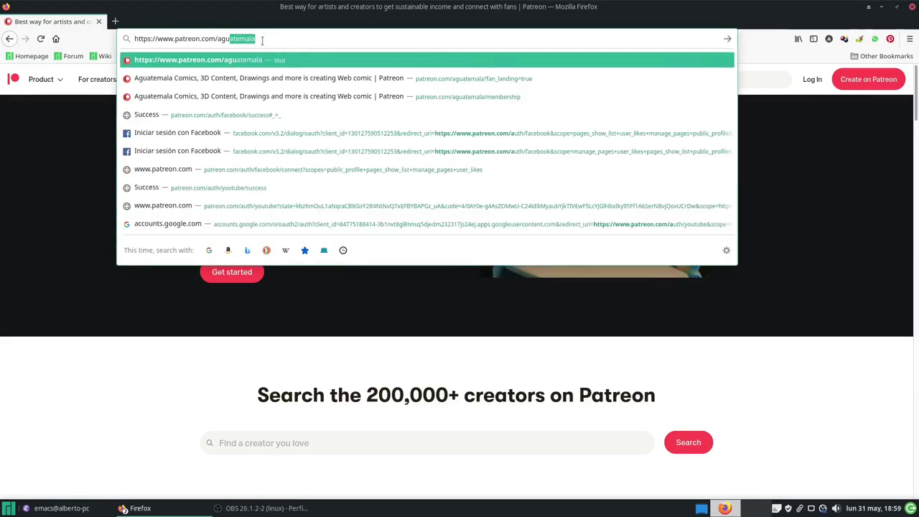
pyautogui.write('atemala')
pyautogui.press('Return')
pyautogui.click(644, 374)
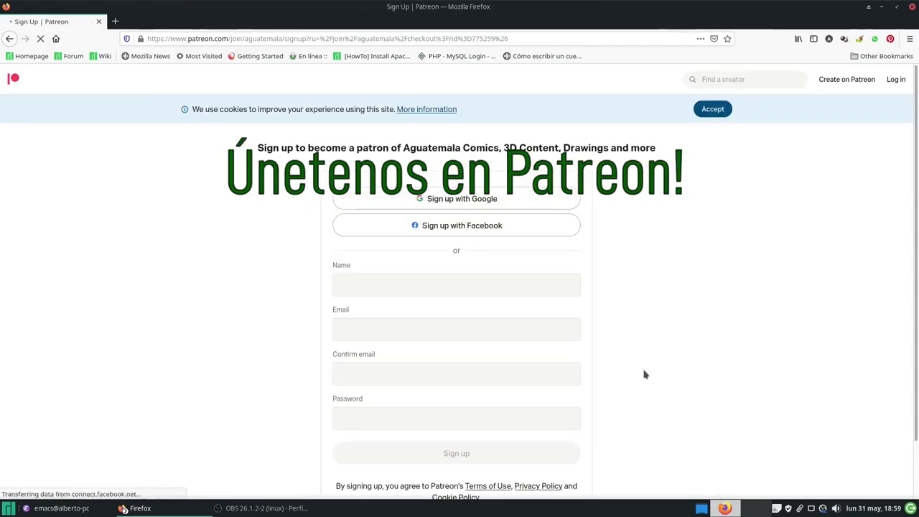
# Step: Fill in the name, email, email confirmation and password fields of the sign-up form
pyautogui.write('YoSoy')
pyautogui.press('Tab')
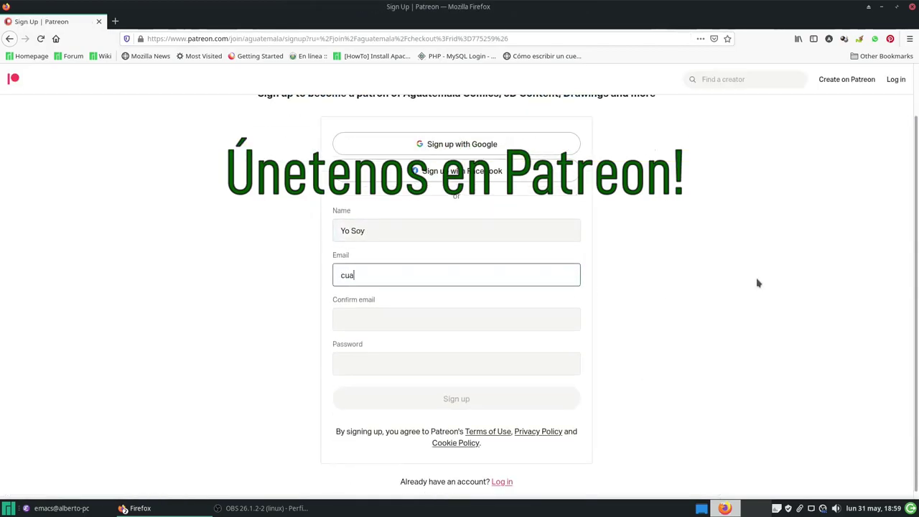
pyautogui.write('gmail.com')
pyautogui.press('Tab')
pyautogui.write('cualqu')
pyautogui.press('Tab')
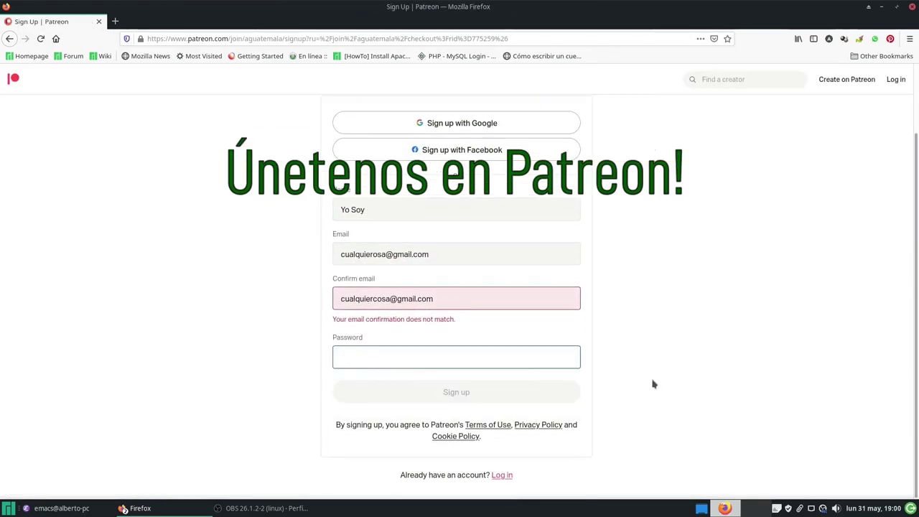
pyautogui.write('**********')
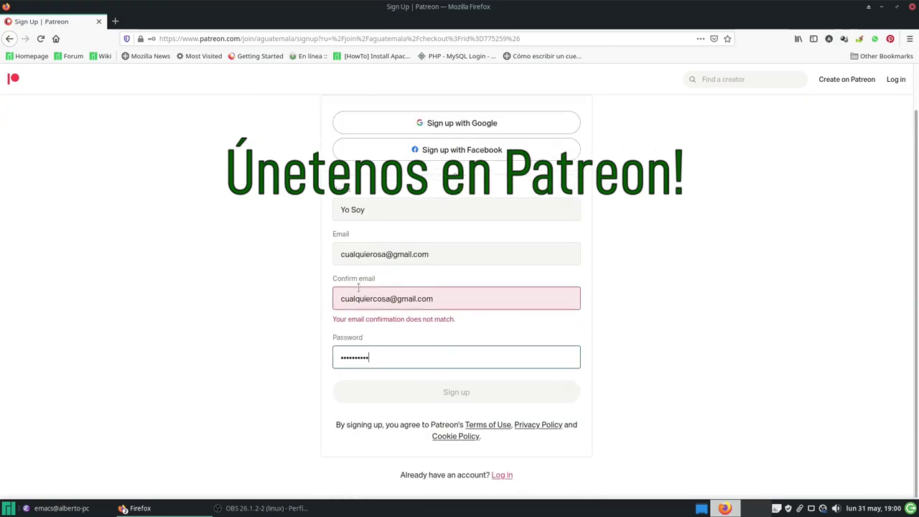